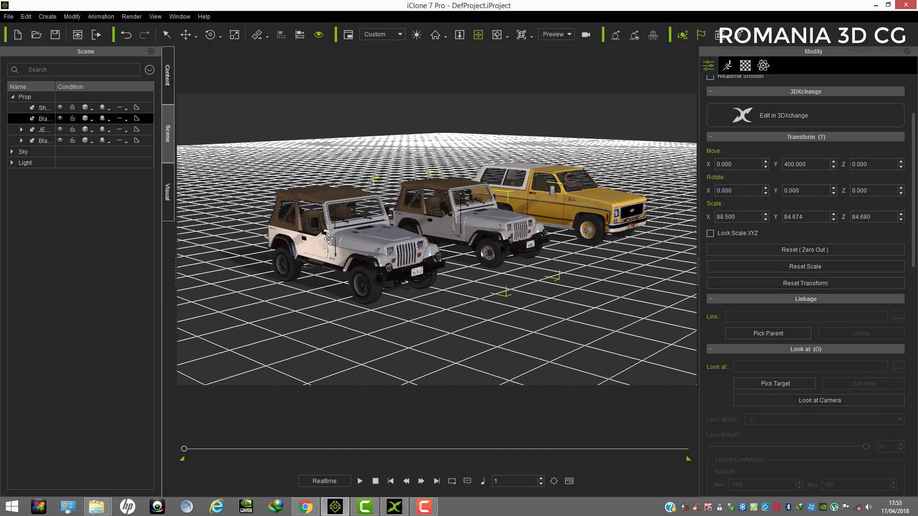
# Select the Jeep at the near end of the row and examine its body and front from several angles.
pyautogui.click(328, 238)
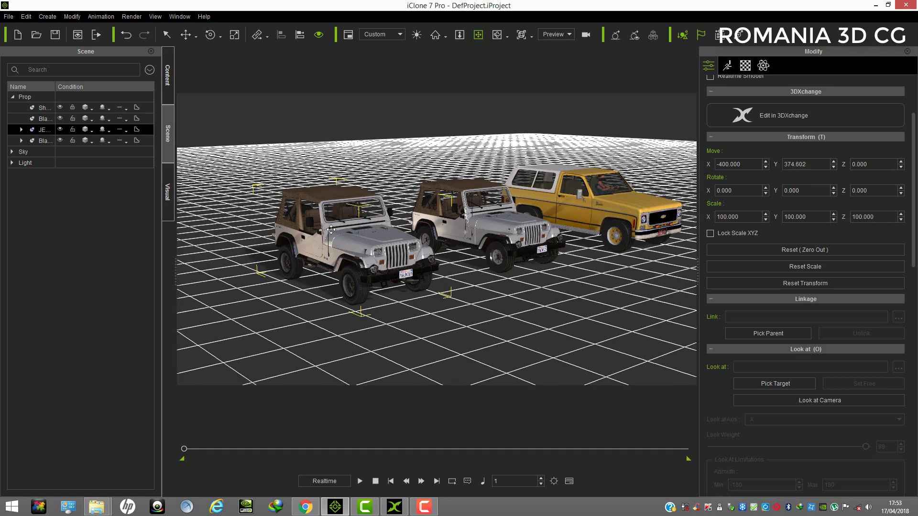
pyautogui.scroll(3, 330, 230)
pyautogui.moveTo(352, 236); pyautogui.dragTo(399, 191, button='middle')
pyautogui.scroll(5, 406, 210)
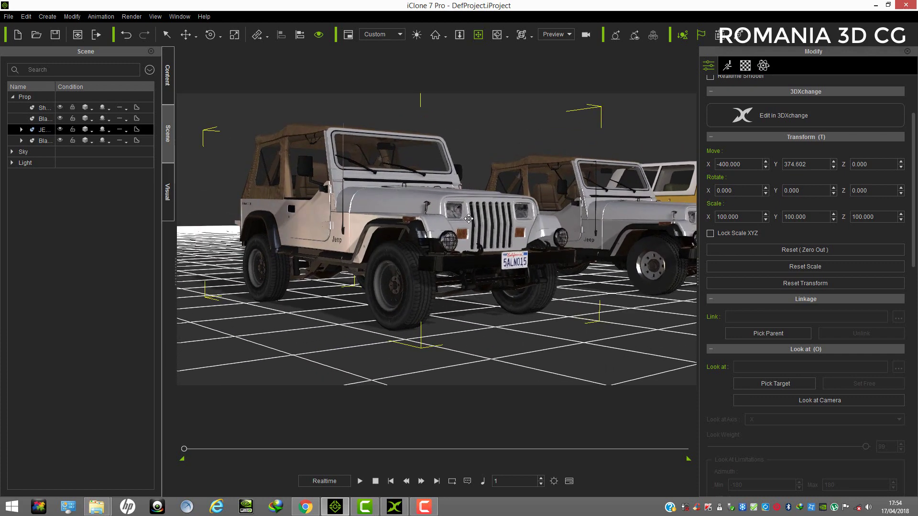
pyautogui.moveTo(465, 215)
pyautogui.mouseDown(button='right')
pyautogui.moveTo(426, 224)
pyautogui.moveTo(459, 232)
pyautogui.mouseUp(button='right')
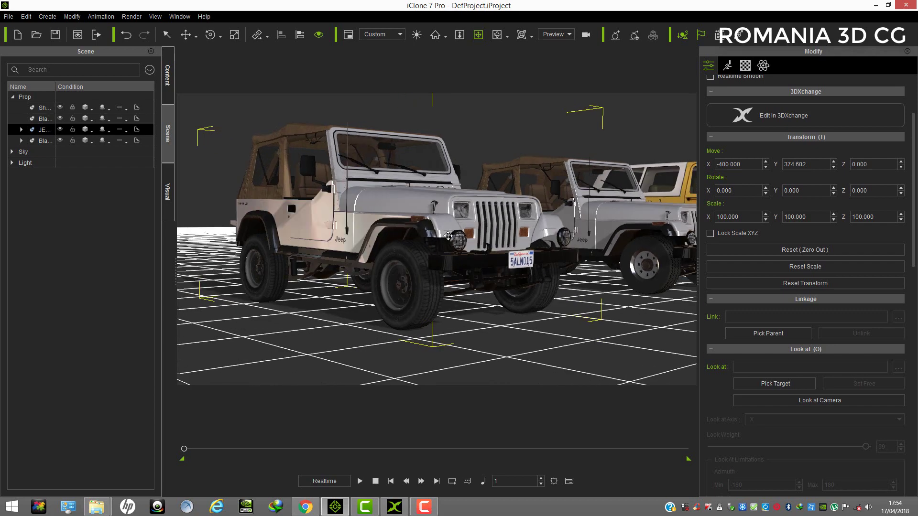
pyautogui.moveTo(386, 184); pyautogui.dragTo(383, 224, button='right')
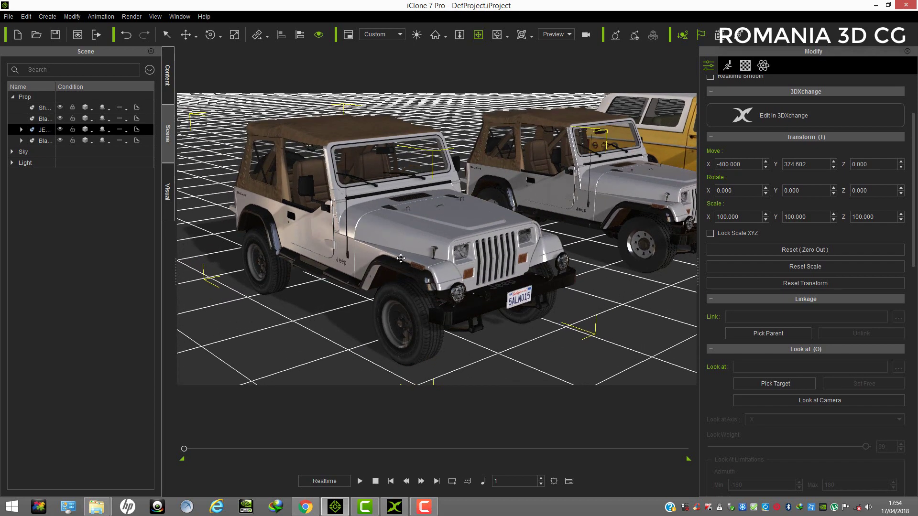
pyautogui.scroll(-2, 404, 249)
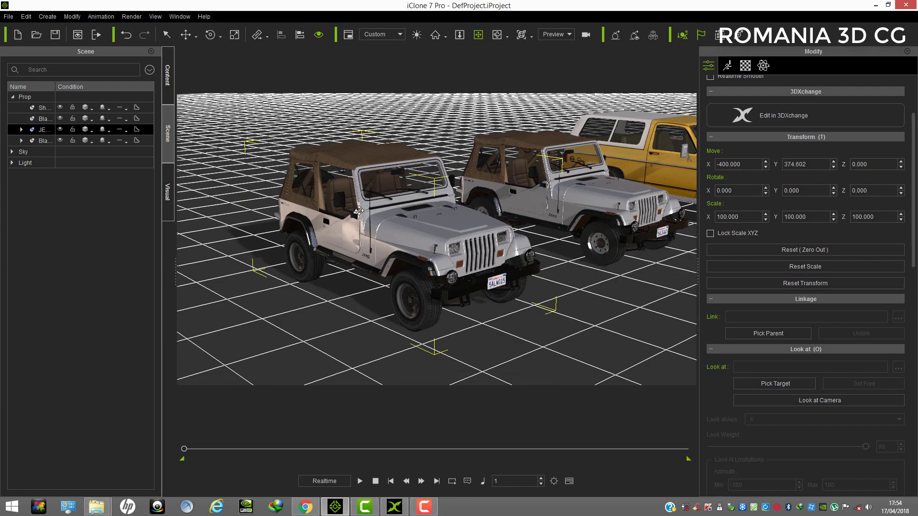
pyautogui.moveTo(358, 211); pyautogui.dragTo(433, 358, button='right')
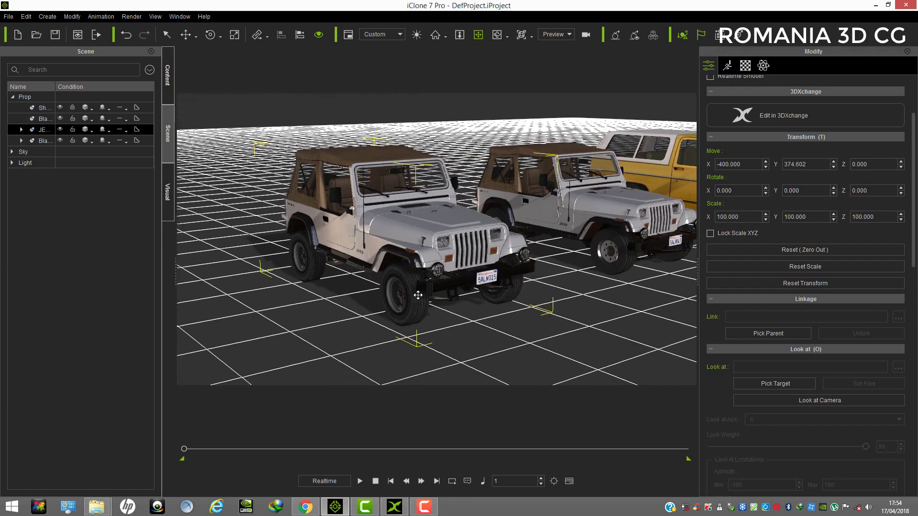
pyautogui.moveTo(461, 225); pyautogui.dragTo(497, 234, button='right')
pyautogui.moveTo(497, 233); pyautogui.dragTo(453, 227)
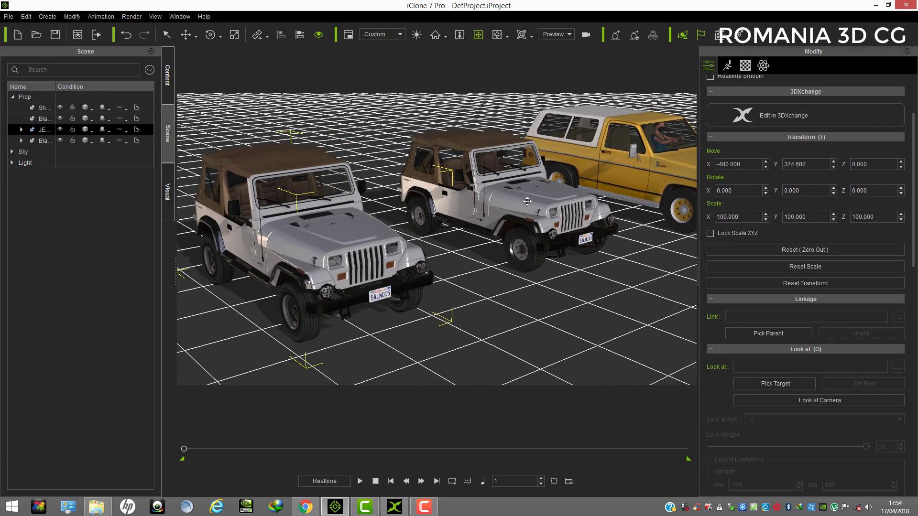
# Select the middle Jeep and examine its body, underside and wheels up close, comparing it with the neighbouring Jeep.
pyautogui.click(321, 251)
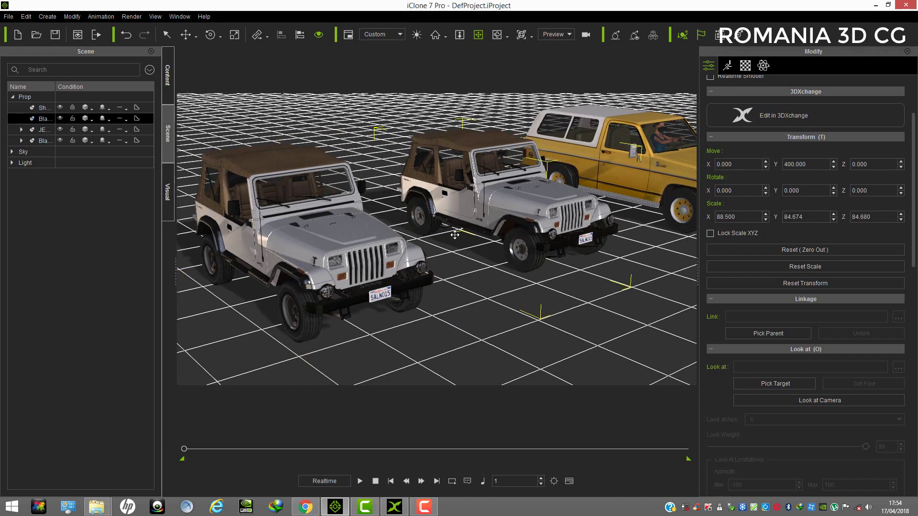
pyautogui.moveTo(522, 236); pyautogui.dragTo(492, 240, button='right')
pyautogui.moveTo(492, 240); pyautogui.dragTo(458, 229, button='middle')
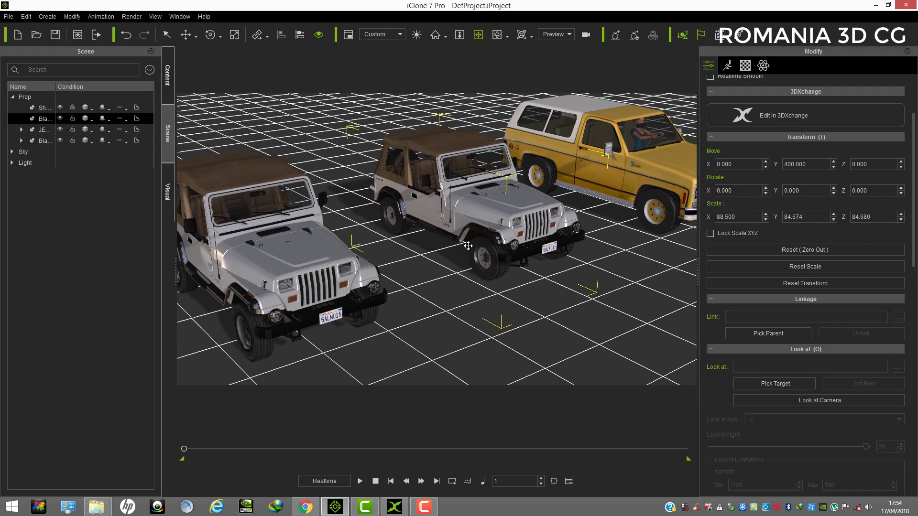
pyautogui.moveTo(458, 229); pyautogui.dragTo(451, 250, button='right')
pyautogui.scroll(2, 466, 218)
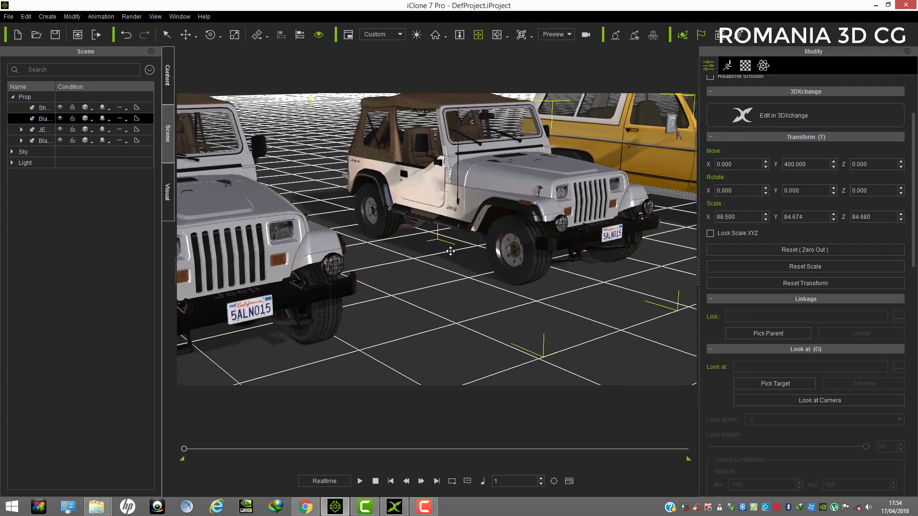
pyautogui.moveTo(451, 250); pyautogui.dragTo(544, 212, button='middle')
pyautogui.moveTo(495, 228); pyautogui.dragTo(493, 218, button='right')
pyautogui.moveTo(493, 218); pyautogui.dragTo(318, 240, button='middle')
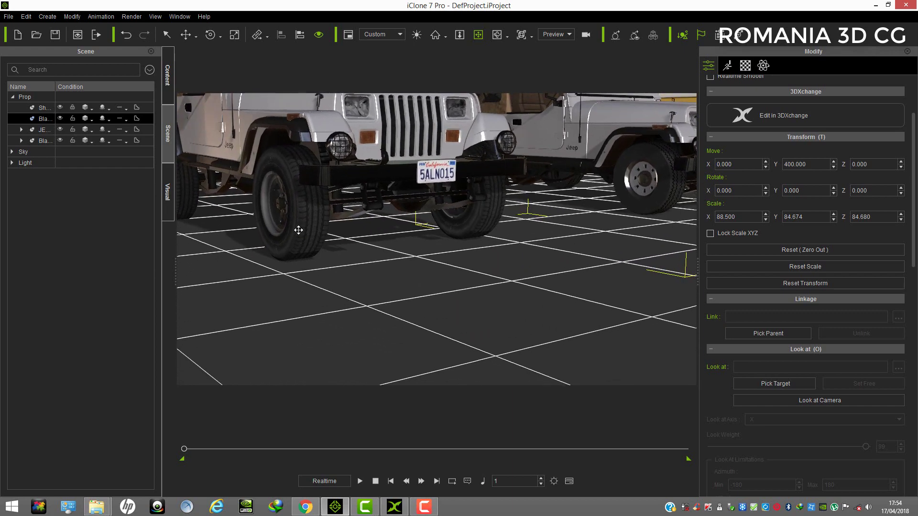
pyautogui.moveTo(448, 255); pyautogui.dragTo(335, 282, button='middle')
pyautogui.scroll(4, 488, 266)
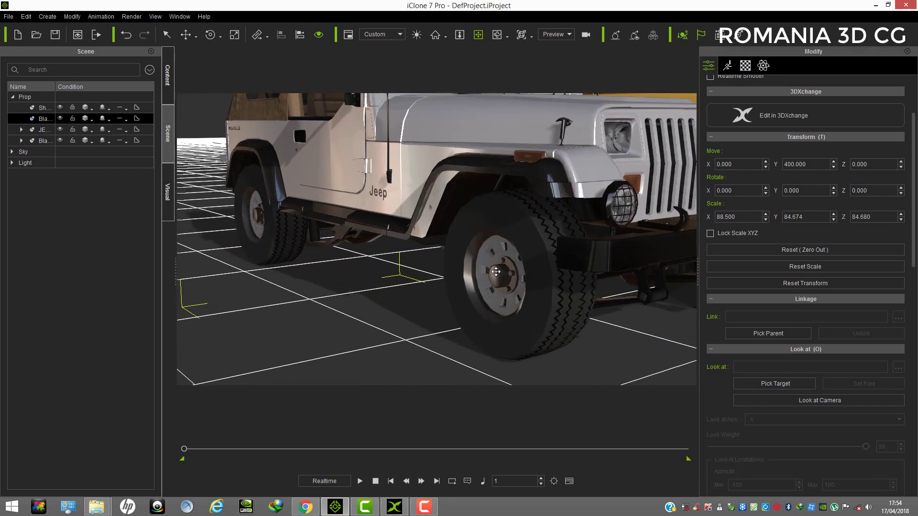
pyautogui.moveTo(496, 272); pyautogui.dragTo(554, 254, button='right')
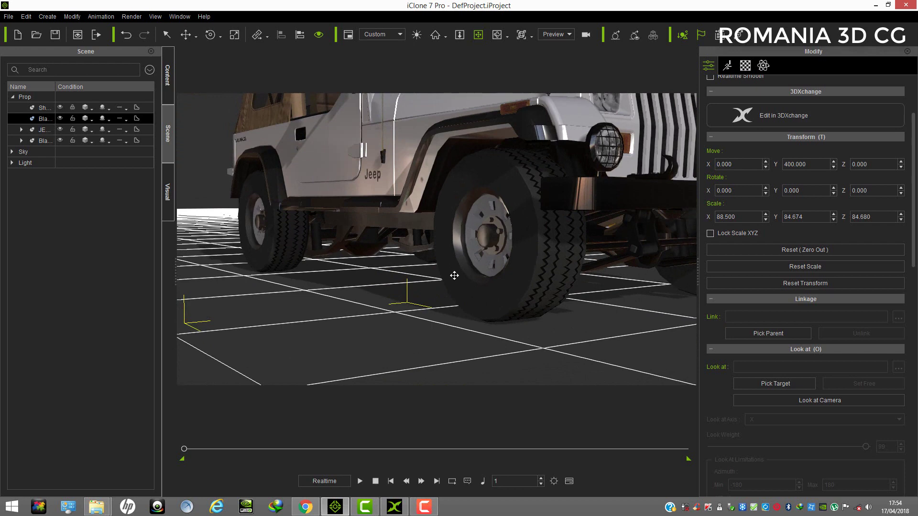
pyautogui.moveTo(454, 275); pyautogui.dragTo(553, 357, button='right')
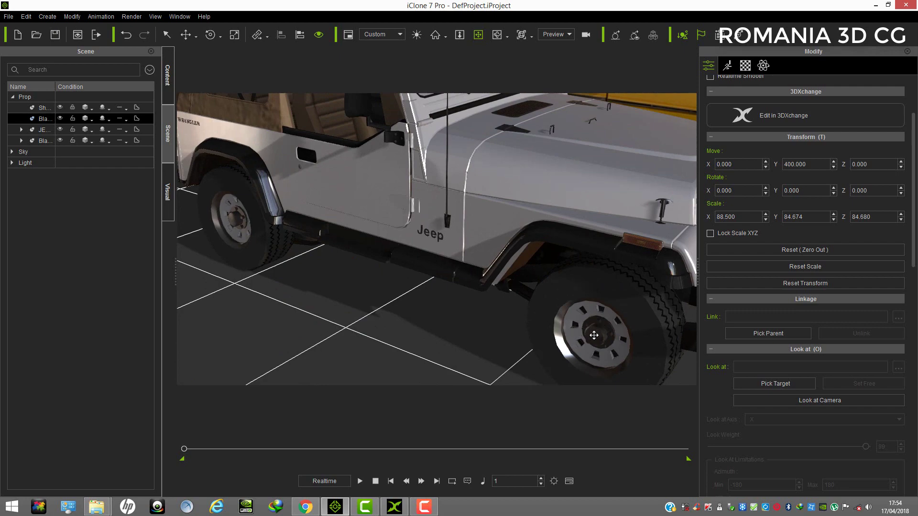
pyautogui.scroll(-5, 566, 272)
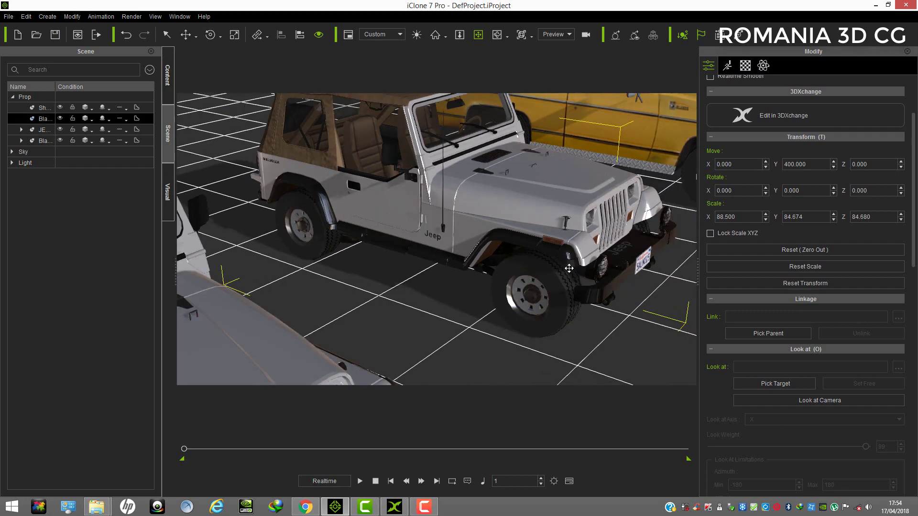
# Examine the outer Jeep from the side, including a close look at its front wheel rim and hub.
pyautogui.moveTo(566, 272); pyautogui.dragTo(452, 275, button='right')
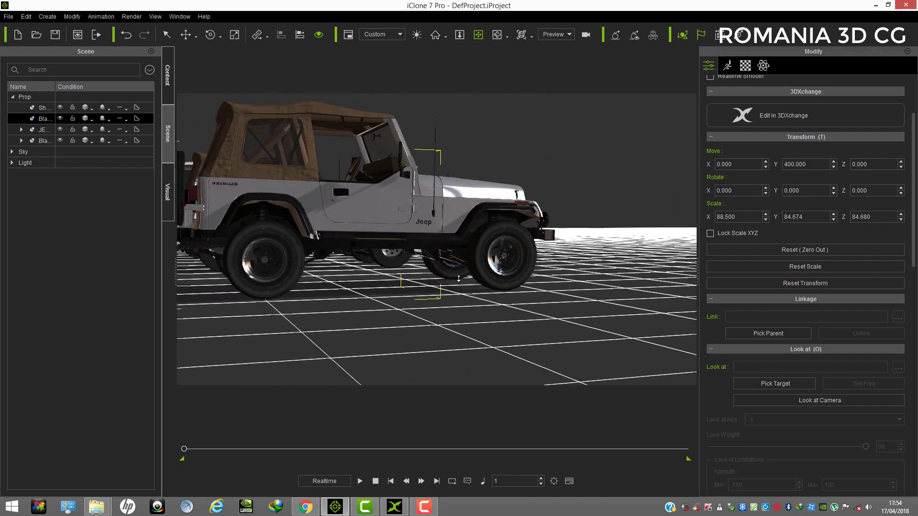
pyautogui.scroll(5, 453, 274)
pyautogui.moveTo(454, 254); pyautogui.dragTo(374, 234)
pyautogui.scroll(5, 373, 233)
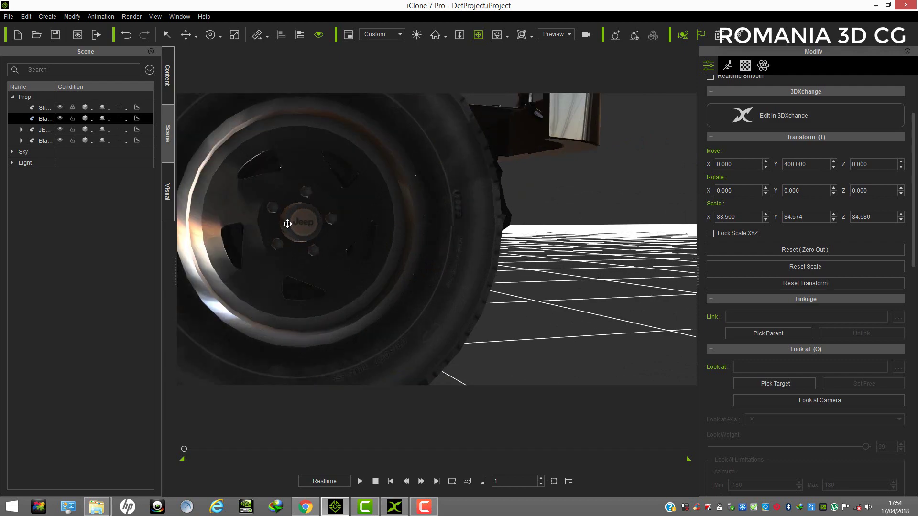
pyautogui.moveTo(309, 218); pyautogui.dragTo(432, 191, button='right')
pyautogui.scroll(-5, 357, 250)
pyautogui.scroll(-3, 432, 190)
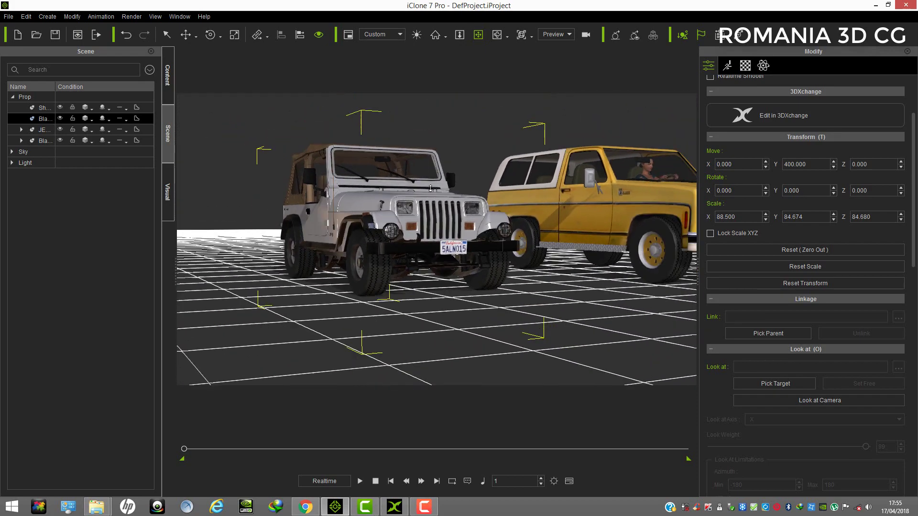
pyautogui.moveTo(432, 191); pyautogui.dragTo(381, 216)
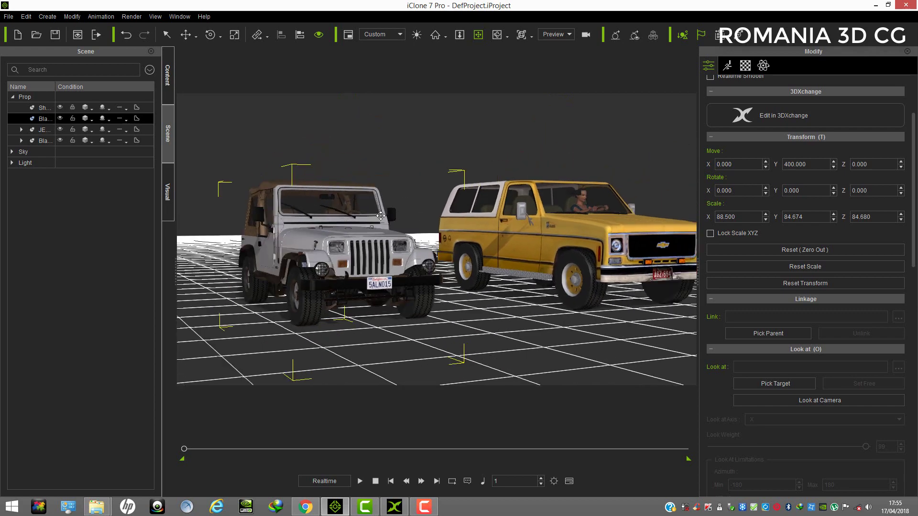
# Select the yellow Blazer and examine it from above and from ground level.
pyautogui.click(557, 238)
pyautogui.moveTo(557, 238); pyautogui.dragTo(478, 260, button='right')
pyautogui.moveTo(478, 259); pyautogui.dragTo(462, 235, button='middle')
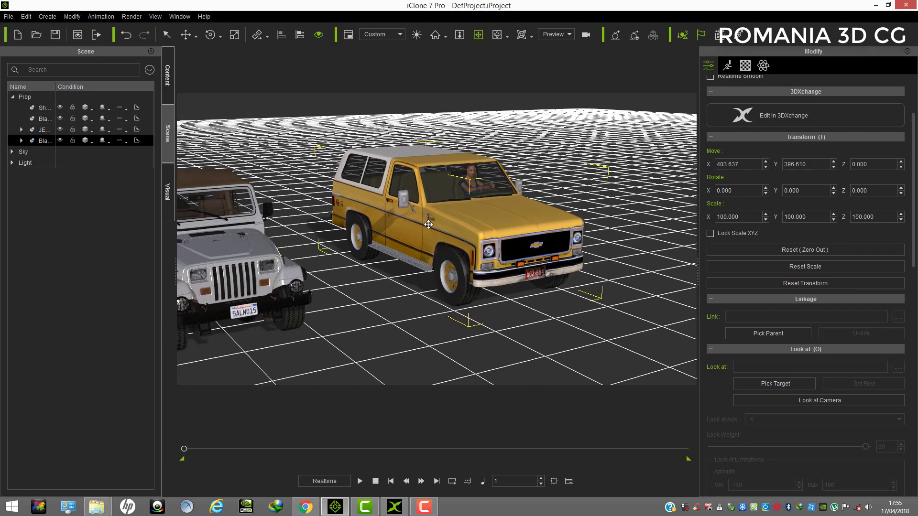
pyautogui.moveTo(449, 223); pyautogui.dragTo(431, 192, button='right')
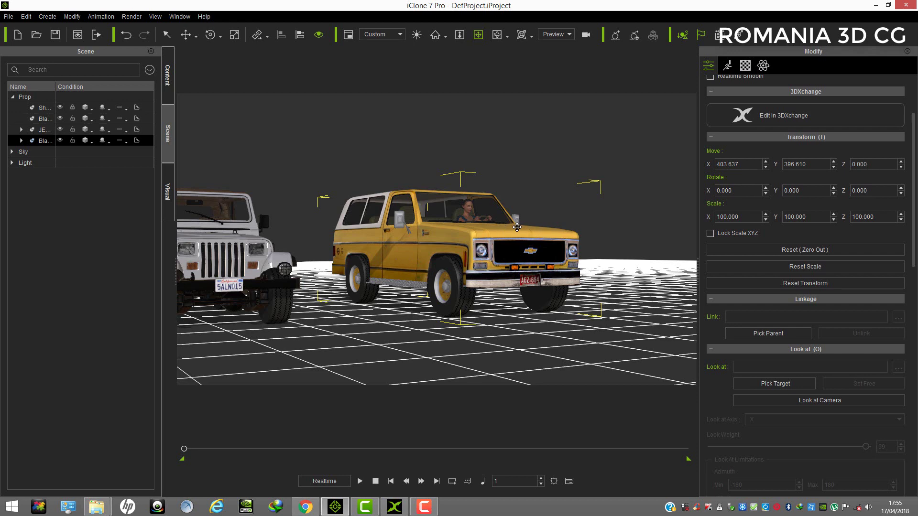
pyautogui.moveTo(516, 225); pyautogui.dragTo(468, 254, button='right')
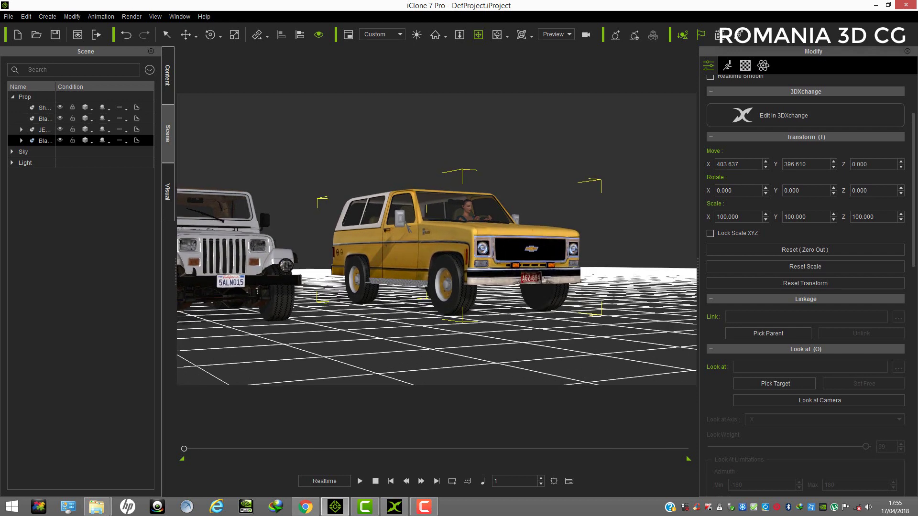
# Switch to File Explorer, browse the vehicle props in the VEHICOLE SI MASINI folder, and minimize the window.
pyautogui.moveTo(96, 507)
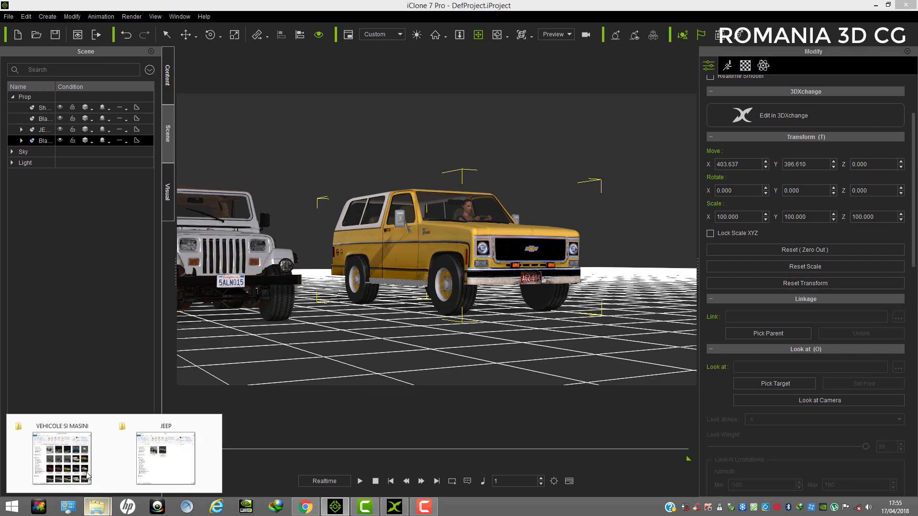
pyautogui.click(79, 468)
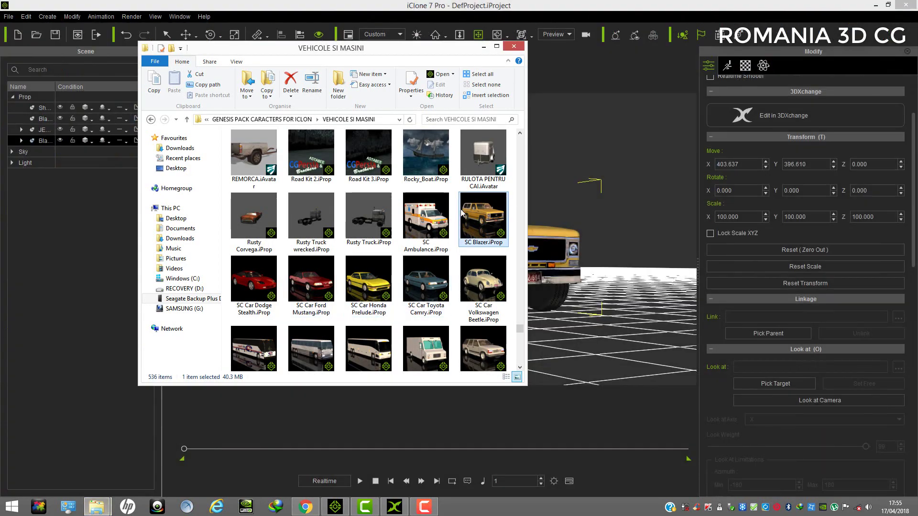
pyautogui.scroll(-3, 446, 315)
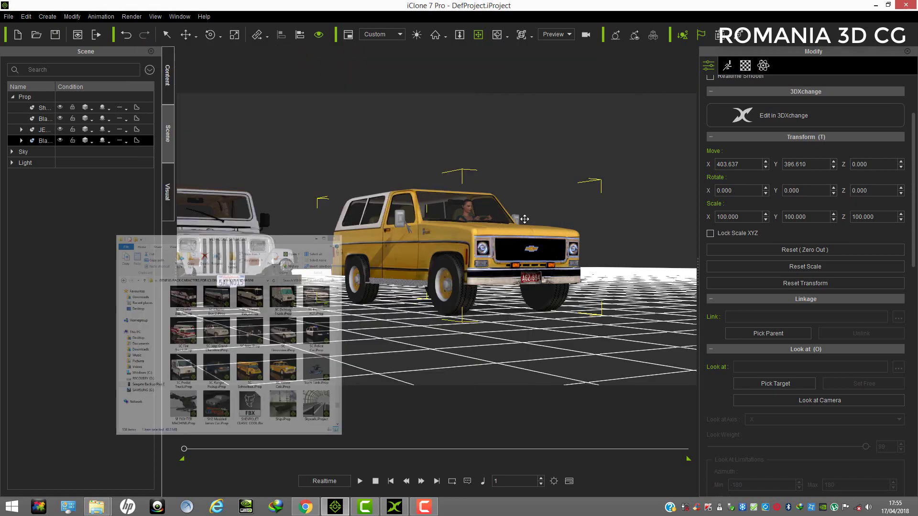
pyautogui.click(484, 47)
# Run the Blazer_Straight performance on the yellow Blazer, follow it driving away, and return playback to the first frame.
pyautogui.moveTo(470, 230)
pyautogui.mouseDown(button='right')
pyautogui.moveTo(519, 204)
pyautogui.moveTo(469, 225)
pyautogui.mouseUp(button='right')
pyautogui.moveTo(534, 187); pyautogui.dragTo(471, 187, button='right')
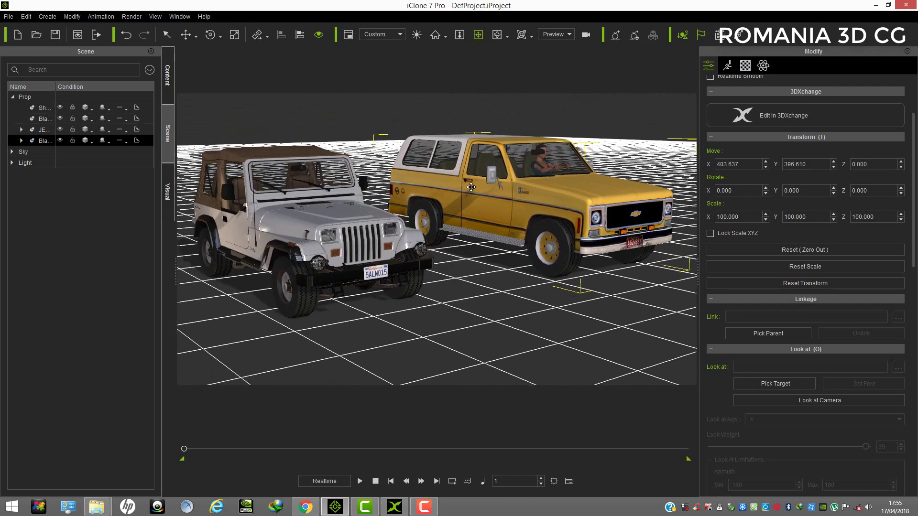
pyautogui.moveTo(465, 218); pyautogui.dragTo(341, 232, button='right')
pyautogui.scroll(-3, 467, 233)
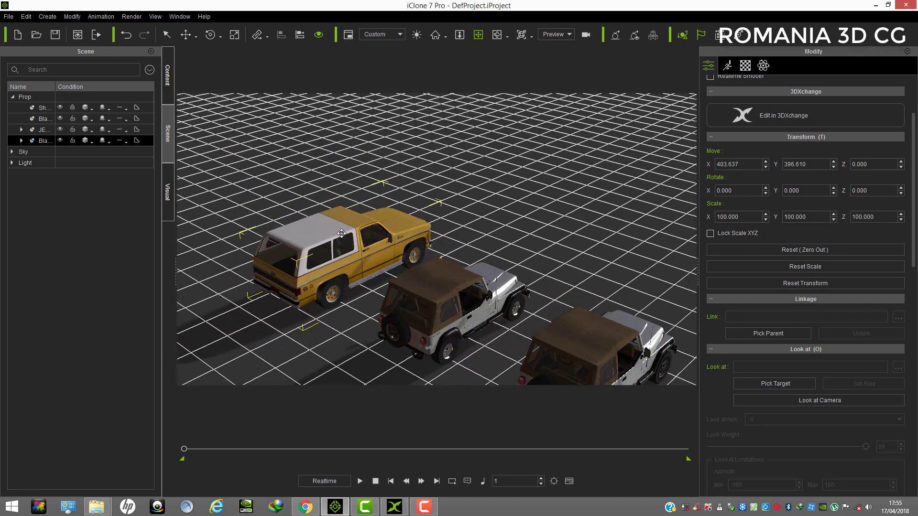
pyautogui.rightClick(331, 265)
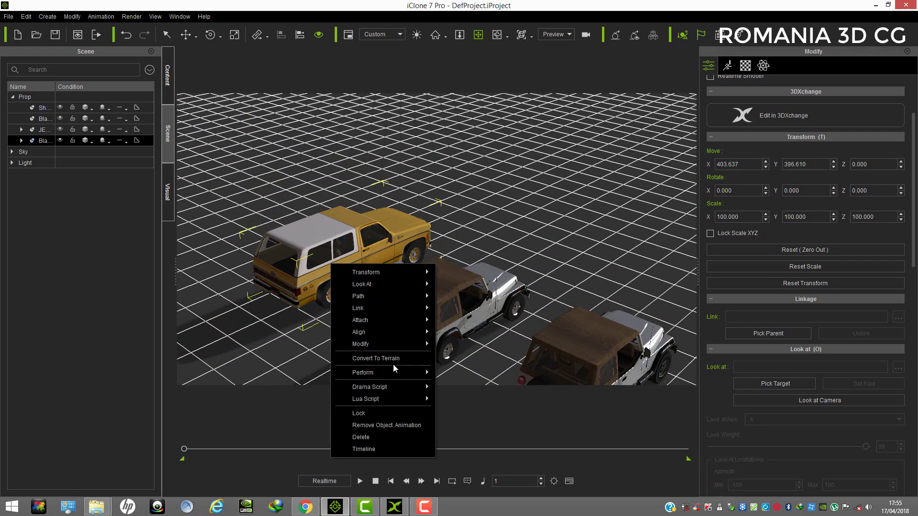
pyautogui.moveTo(376, 375)
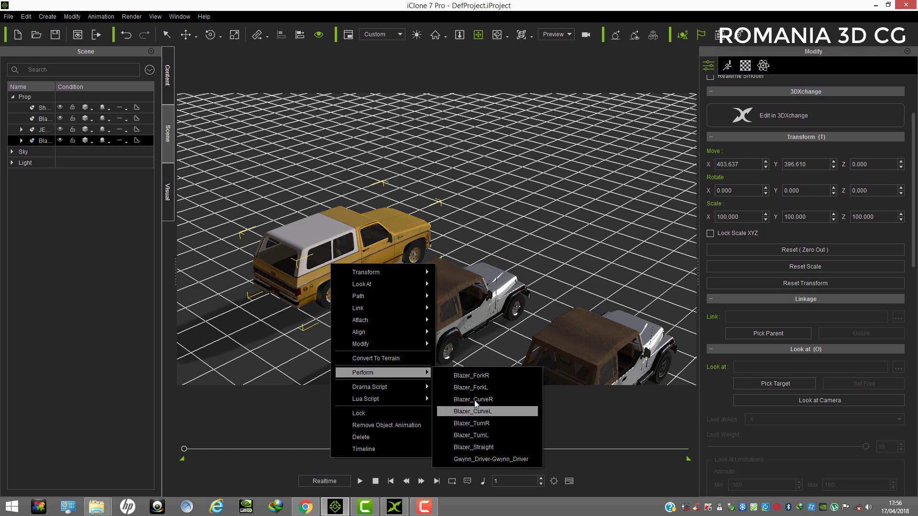
pyautogui.click(480, 447)
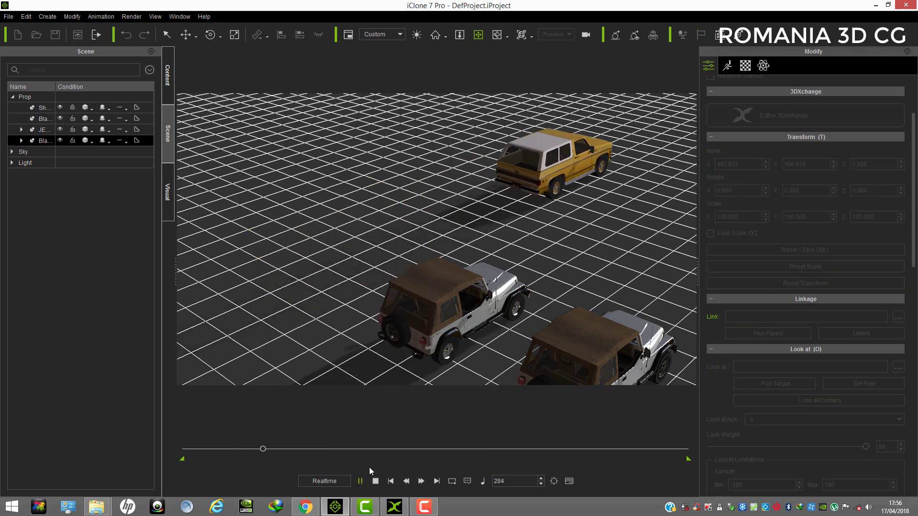
pyautogui.moveTo(471, 187); pyautogui.dragTo(540, 172, button='right')
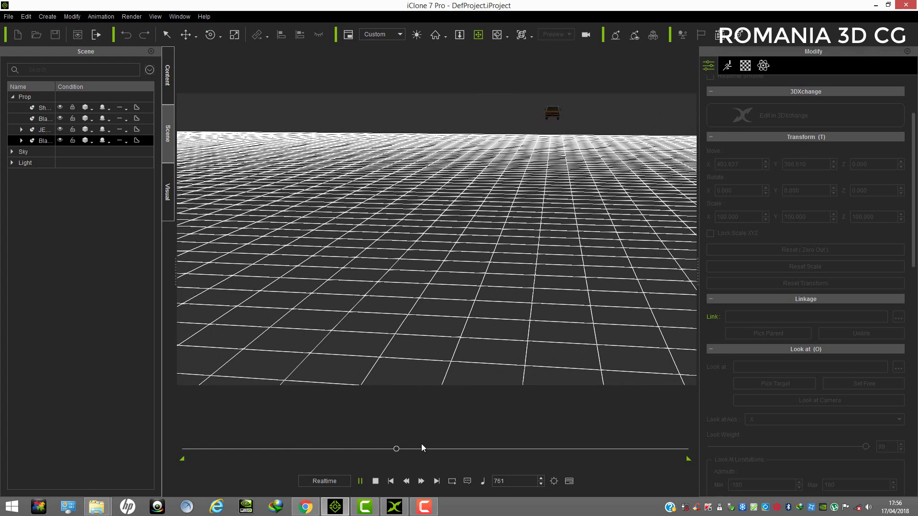
pyautogui.click(390, 481)
# Examine the three parked vehicles from behind and from the front.
pyautogui.moveTo(461, 276); pyautogui.dragTo(481, 239, button='right')
pyautogui.scroll(-2, 481, 240)
pyautogui.moveTo(454, 213); pyautogui.dragTo(428, 200)
pyautogui.moveTo(427, 200); pyautogui.dragTo(559, 247, button='right')
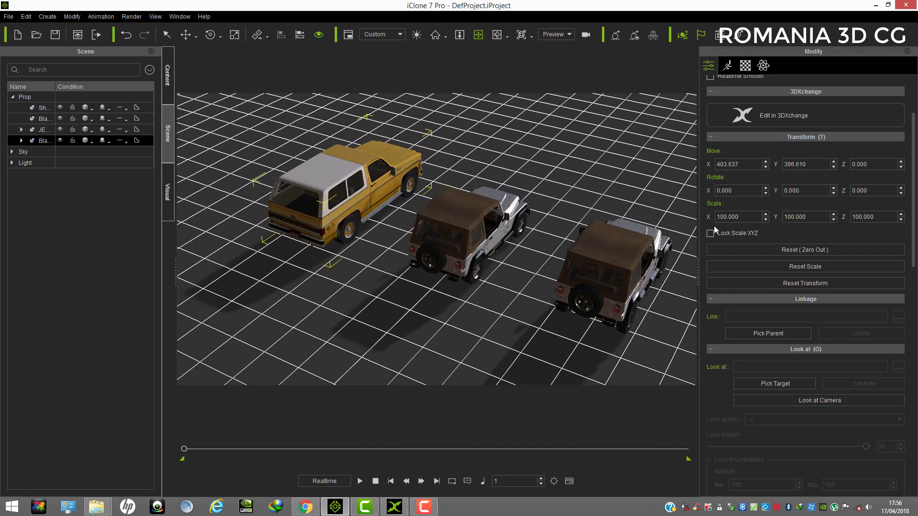
pyautogui.moveTo(659, 224); pyautogui.dragTo(467, 218, button='right')
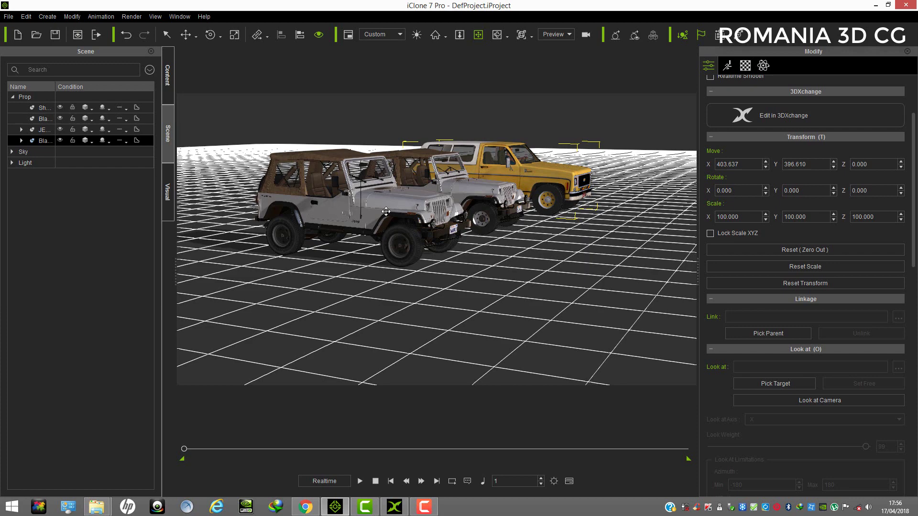
pyautogui.moveTo(386, 211); pyautogui.dragTo(364, 232, button='middle')
pyautogui.scroll(3, 381, 230)
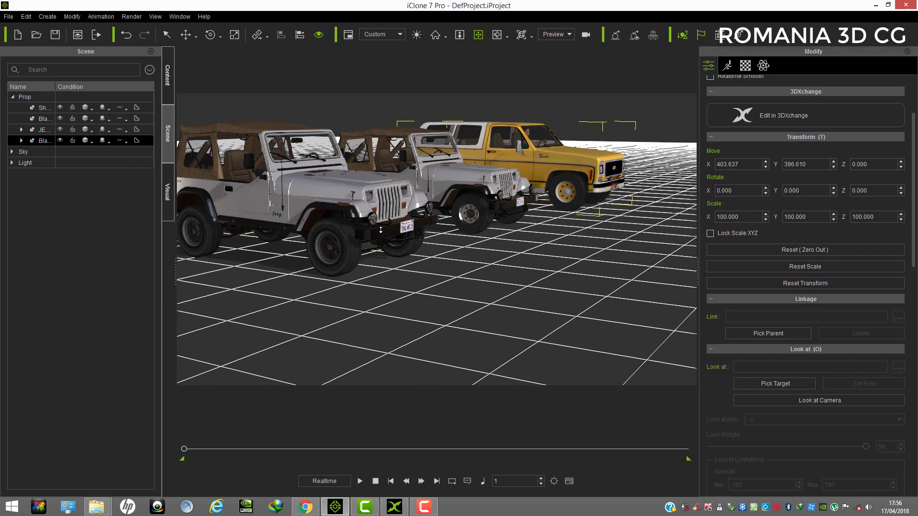
pyautogui.scroll(1, 381, 230)
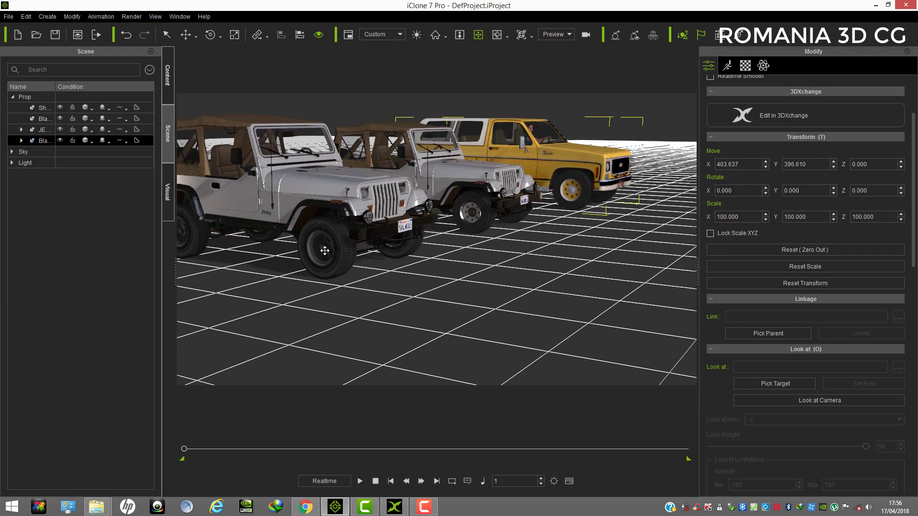
# Detach the small part beneath the front of the nearest Jeep and delete it.
pyautogui.moveTo(366, 244); pyautogui.dragTo(392, 240, button='middle')
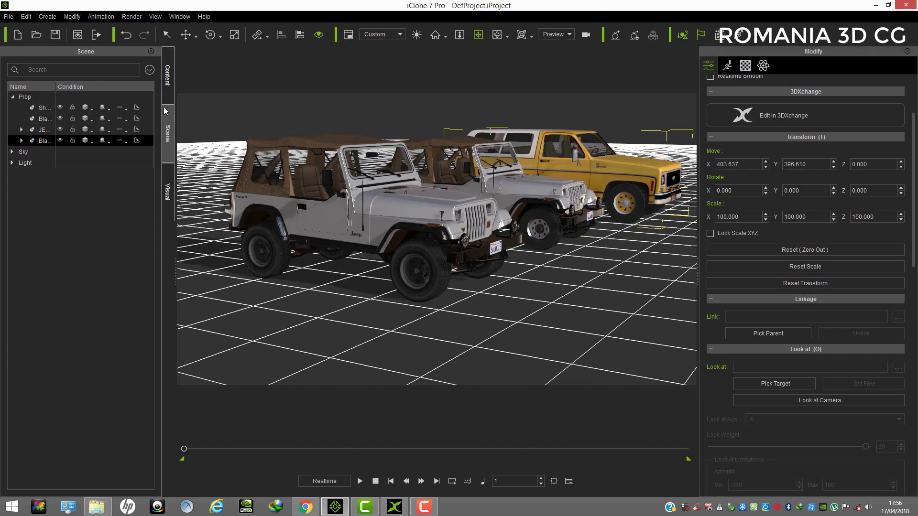
pyautogui.click(166, 35)
pyautogui.click(485, 277)
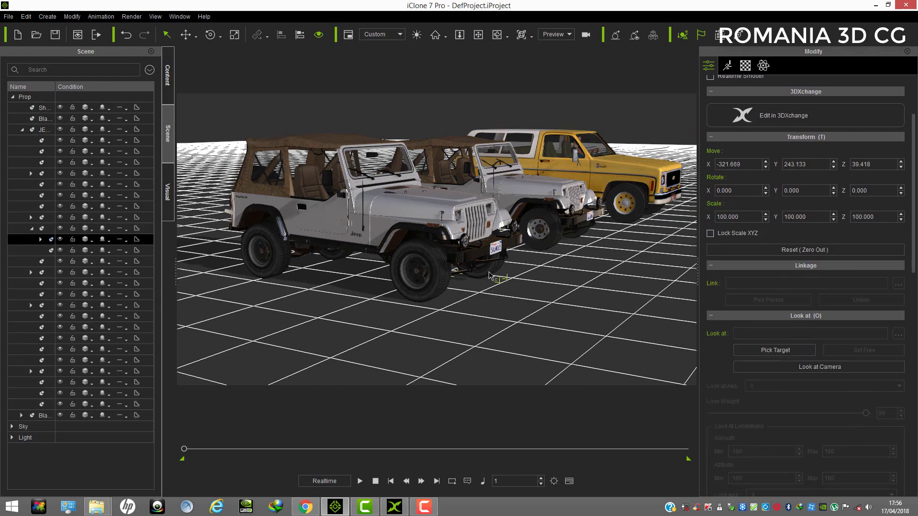
pyautogui.rightClick(490, 273)
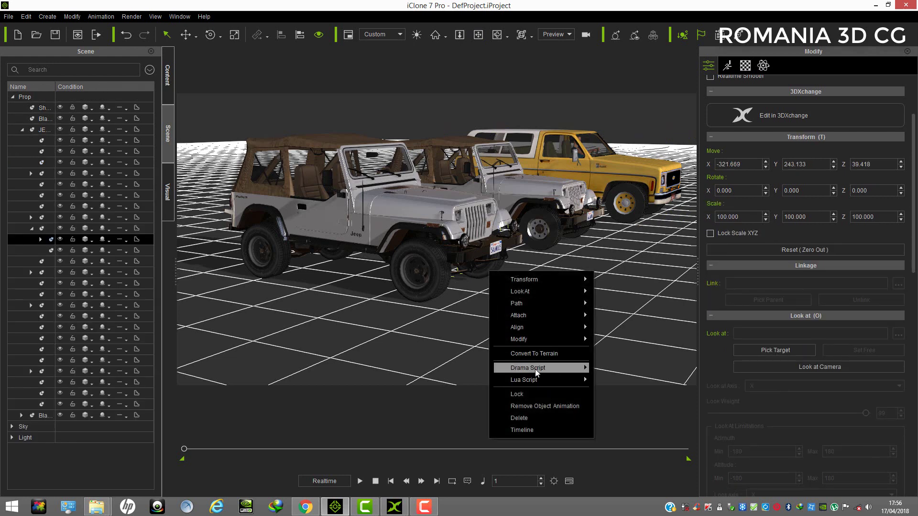
pyautogui.moveTo(531, 315)
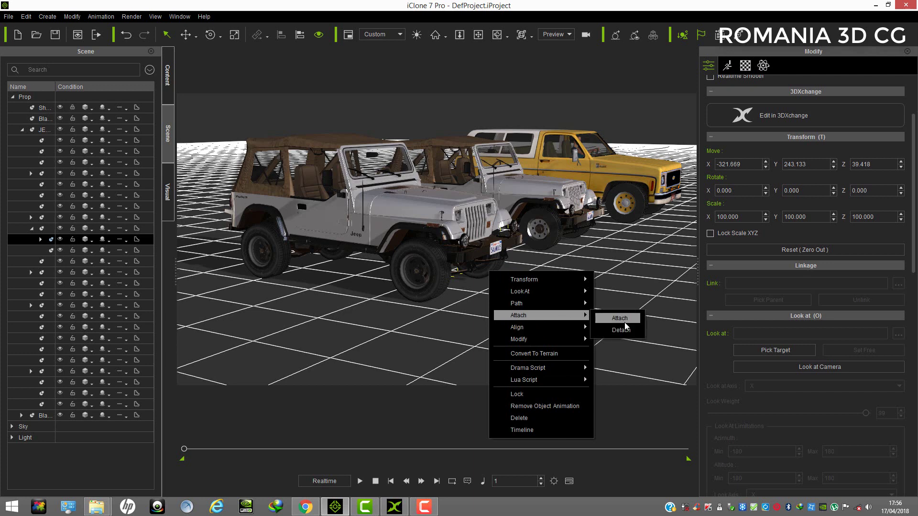
pyautogui.click(621, 330)
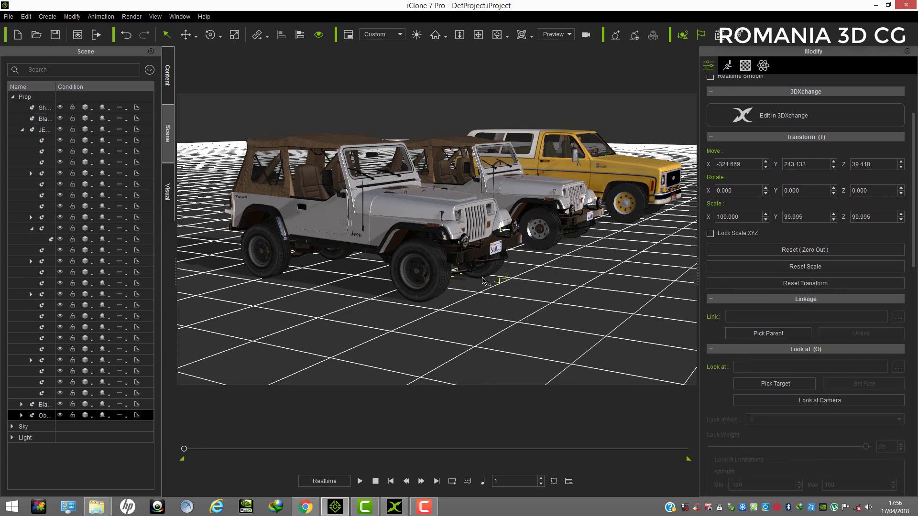
pyautogui.click(23, 16)
pyautogui.click(56, 59)
# Examine the nearest Jeep from the front, from ground level and from above alongside the other vehicles.
pyautogui.click(479, 39)
pyautogui.moveTo(423, 257); pyautogui.dragTo(405, 265)
pyautogui.moveTo(399, 214); pyautogui.dragTo(408, 181, button='right')
pyautogui.scroll(4, 406, 203)
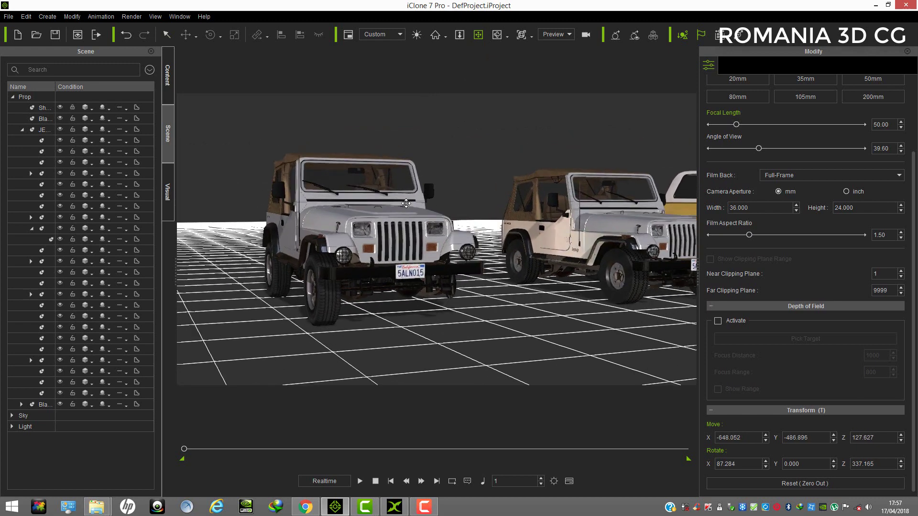
pyautogui.moveTo(406, 203); pyautogui.dragTo(481, 286)
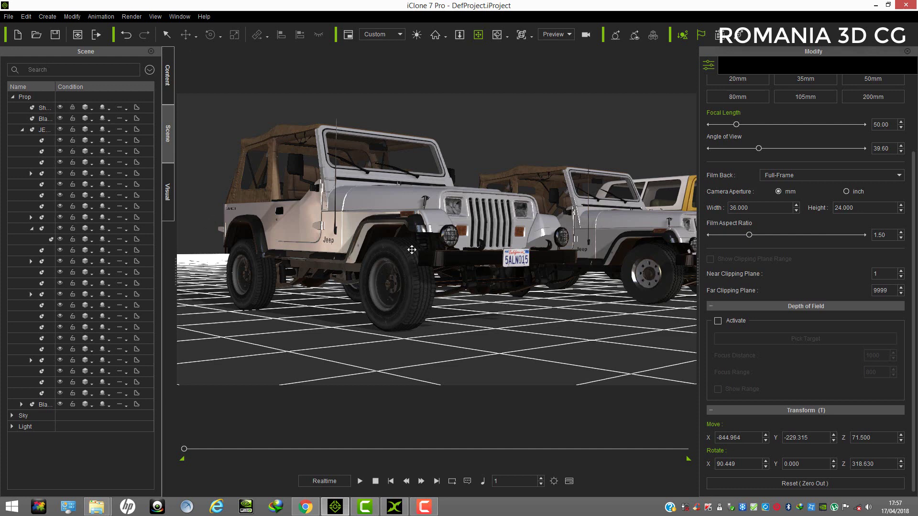
pyautogui.moveTo(412, 250); pyautogui.dragTo(398, 273, button='right')
pyautogui.scroll(-3, 402, 273)
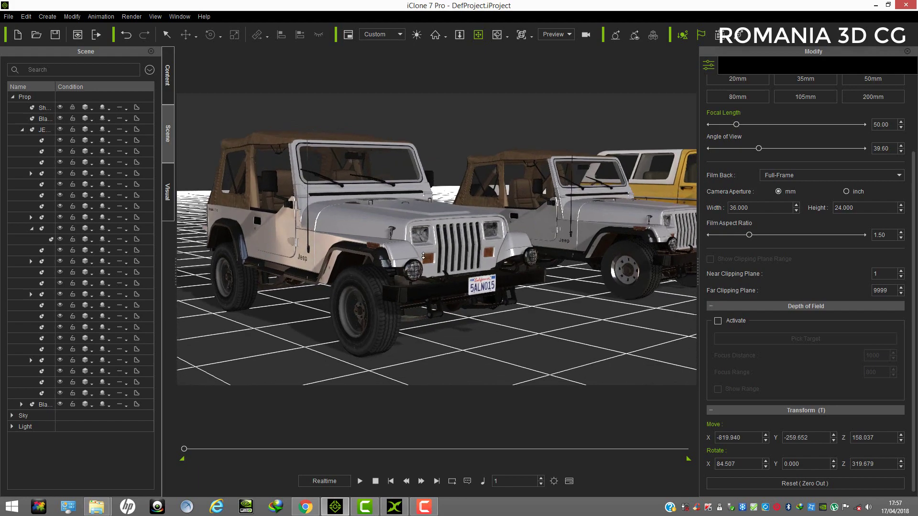
pyautogui.scroll(-5, 386, 263)
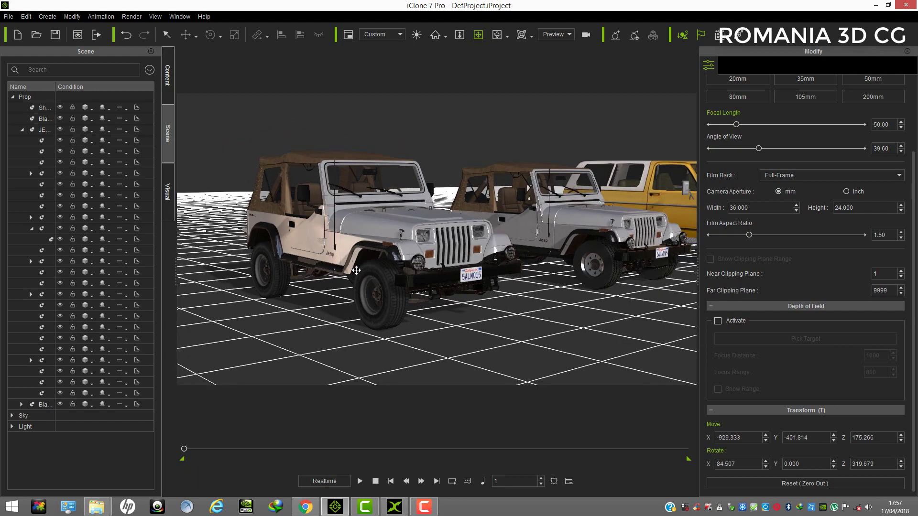
pyautogui.moveTo(411, 191); pyautogui.dragTo(405, 223, button='right')
pyautogui.scroll(-3, 406, 222)
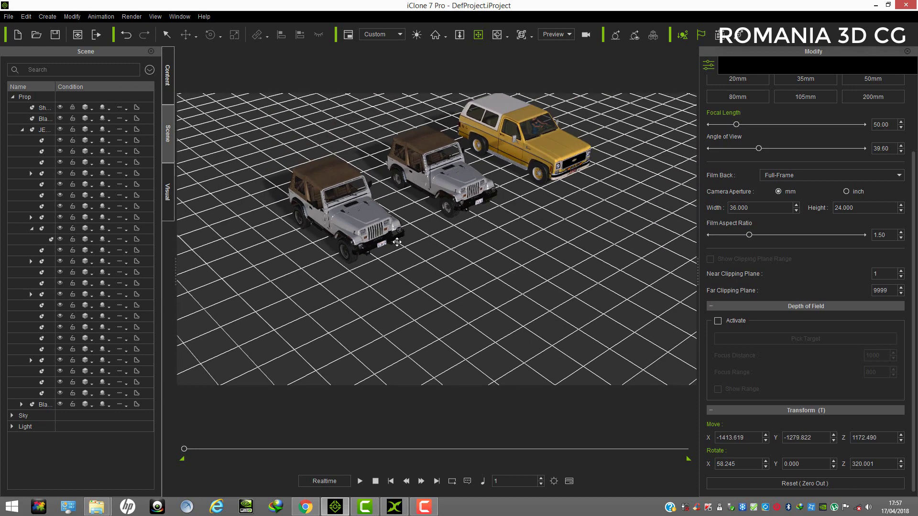
# Add the Ball_000 prop from 3D Blocks in front of the nearest Jeep and scale it uniformly to about 46.
pyautogui.click(169, 68)
pyautogui.moveTo(95, 182); pyautogui.dragTo(413, 349)
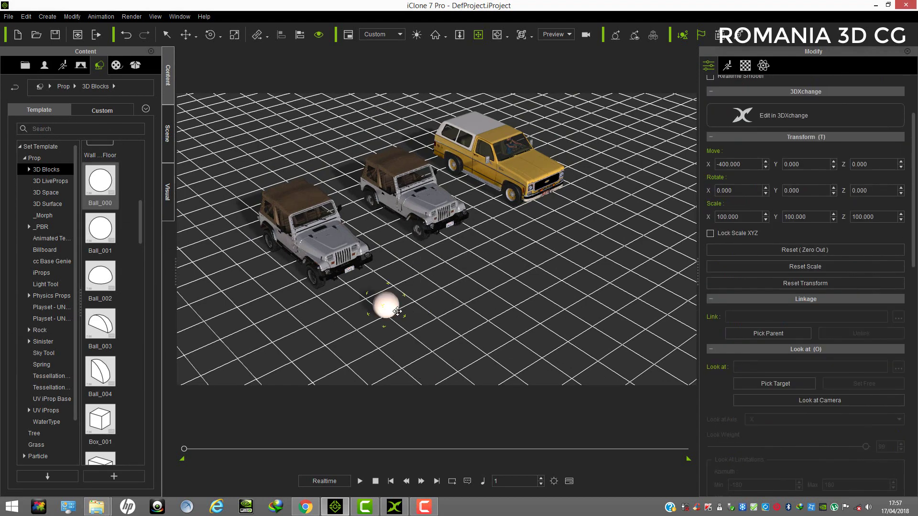
pyautogui.moveTo(421, 276); pyautogui.dragTo(381, 220, button='right')
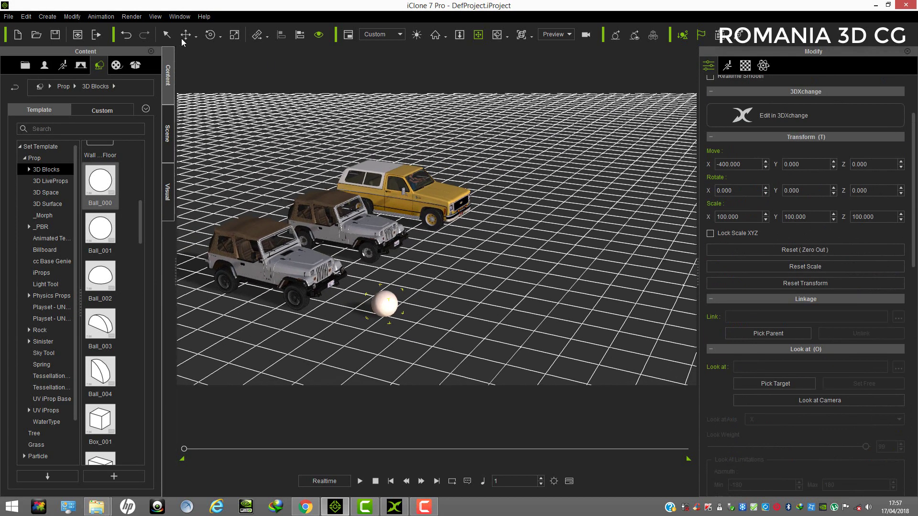
pyautogui.click(234, 34)
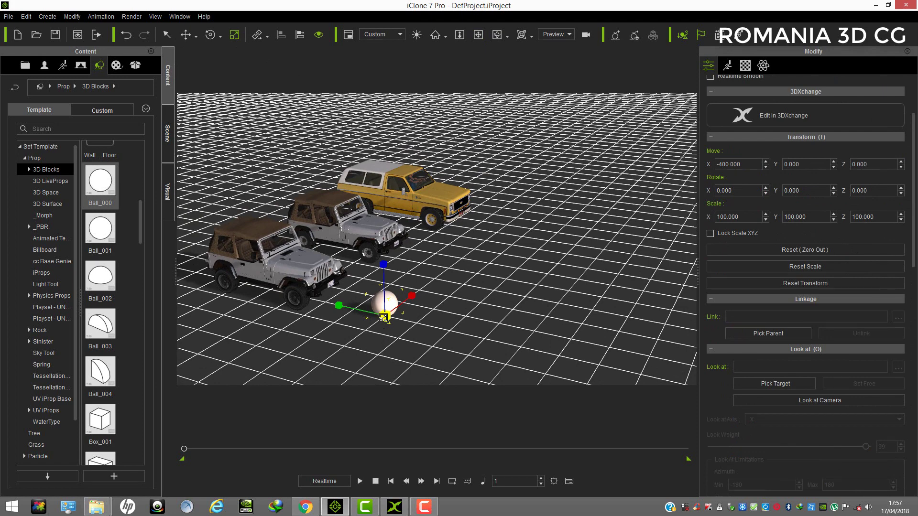
pyautogui.moveTo(385, 316); pyautogui.dragTo(348, 391)
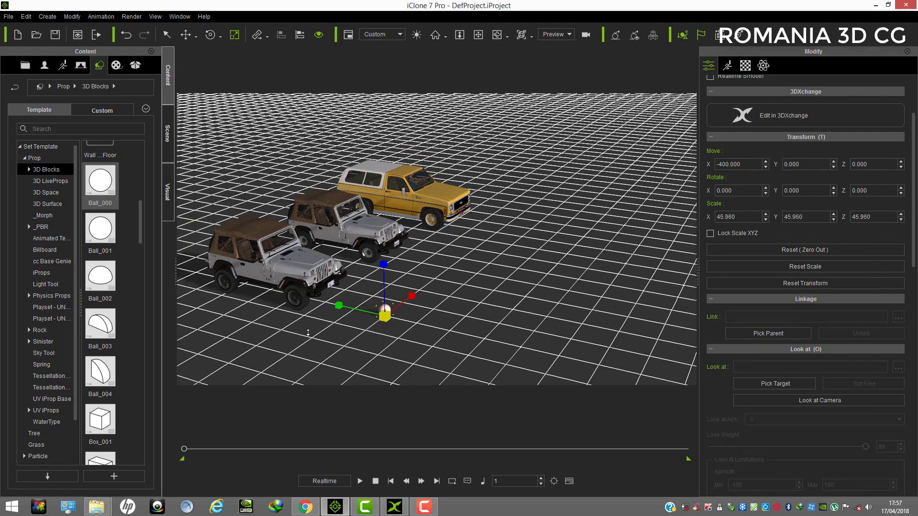
pyautogui.scroll(2, 307, 334)
# Hide the ball in the scene and set its material opacity to 0.
pyautogui.click(168, 142)
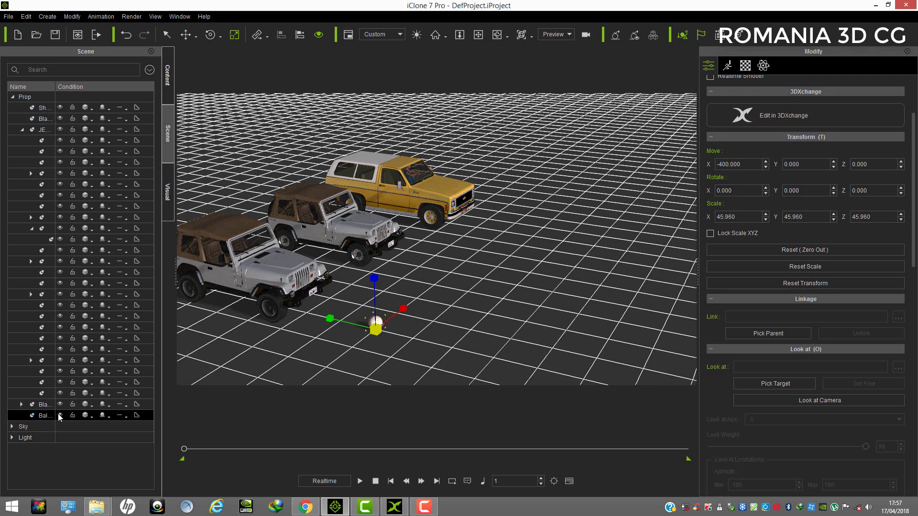
pyautogui.click(745, 66)
pyautogui.moveTo(868, 294); pyautogui.dragTo(584, 316)
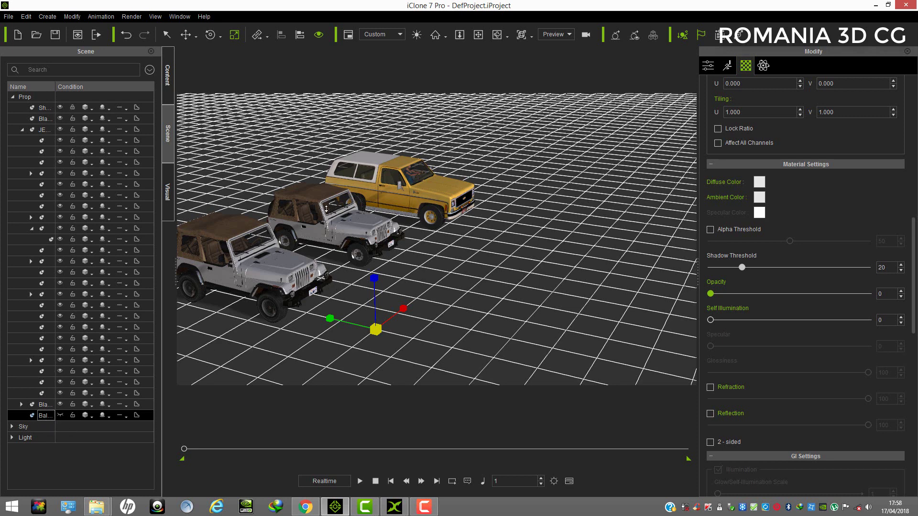
# Move the hidden ball beneath the middle of the nearest Jeep.
pyautogui.scroll(-2, 326, 209)
pyautogui.click(307, 273)
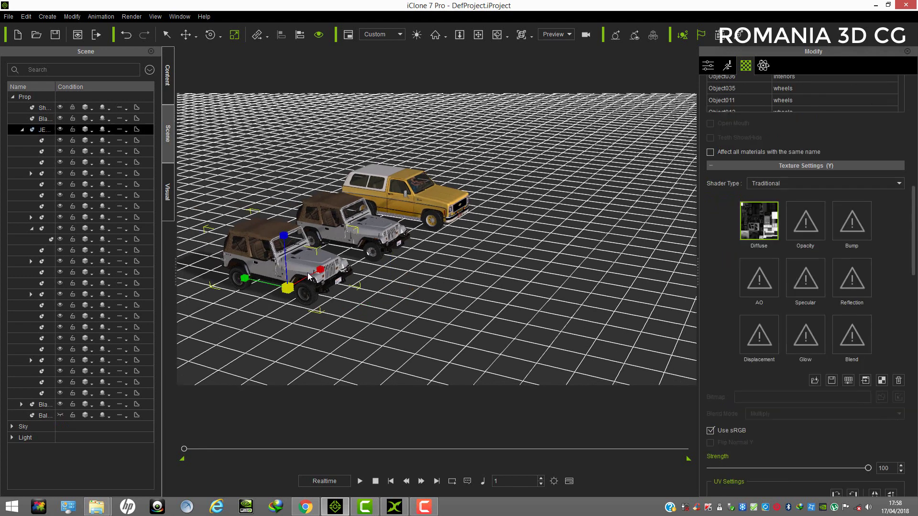
pyautogui.click(42, 416)
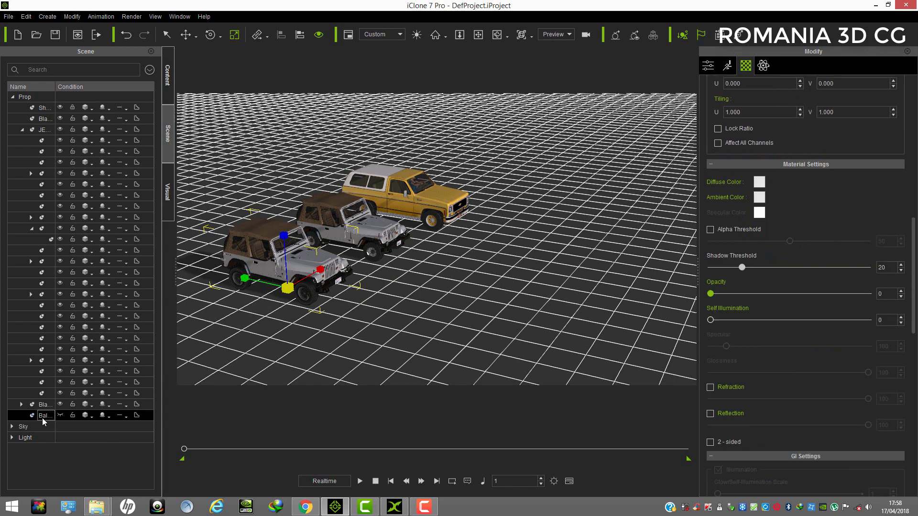
pyautogui.click(185, 34)
pyautogui.moveTo(347, 302); pyautogui.dragTo(246, 301)
# Attach the nearest Jeep to the hidden ball as its parent.
pyautogui.click(478, 36)
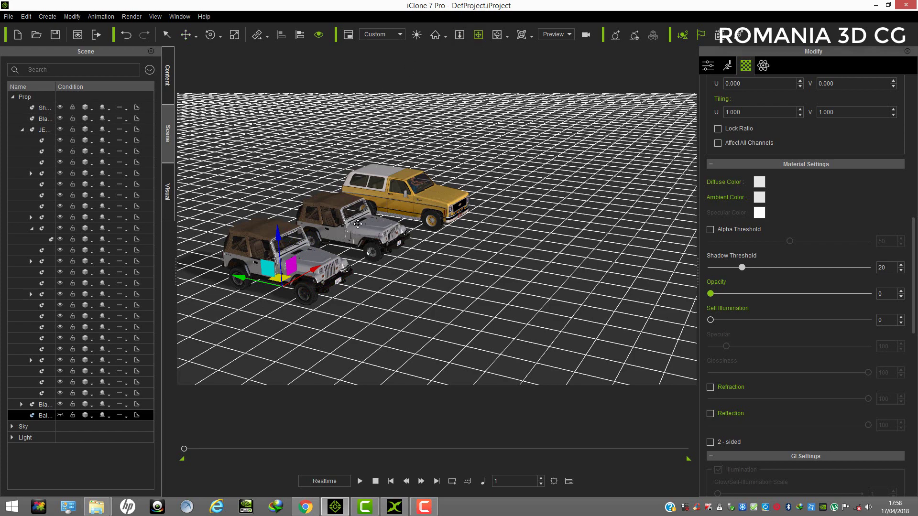
pyautogui.moveTo(357, 224); pyautogui.dragTo(323, 220, button='right')
pyautogui.moveTo(387, 251)
pyautogui.mouseDown()
pyautogui.moveTo(425, 228)
pyautogui.moveTo(388, 260)
pyautogui.mouseUp()
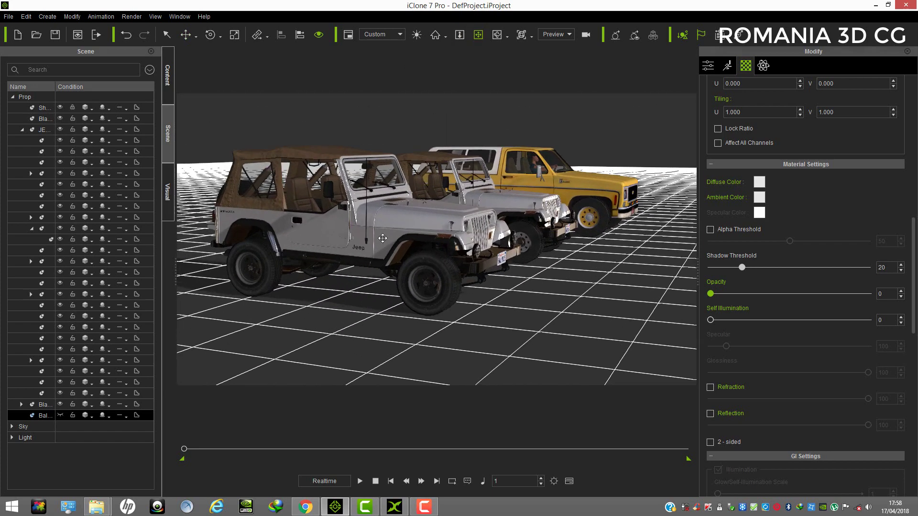
pyautogui.moveTo(385, 235); pyautogui.dragTo(419, 339, button='right')
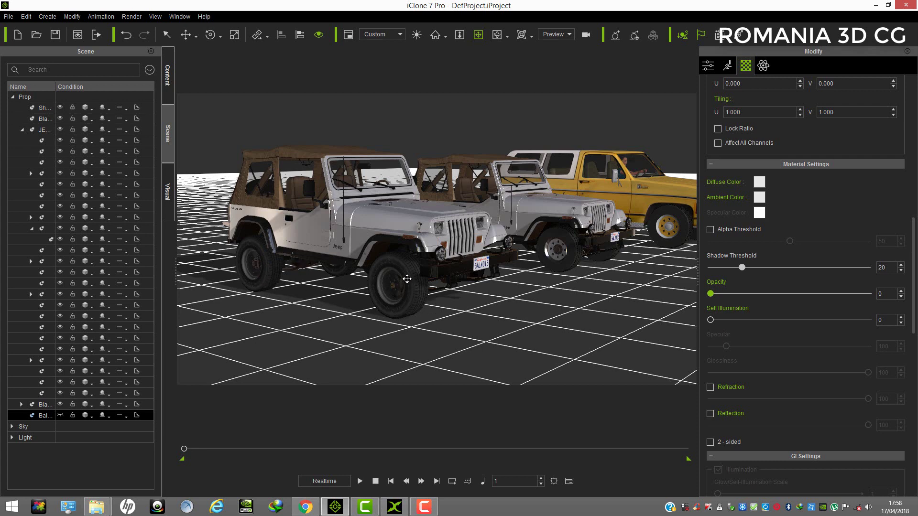
pyautogui.moveTo(404, 249); pyautogui.dragTo(370, 236, button='right')
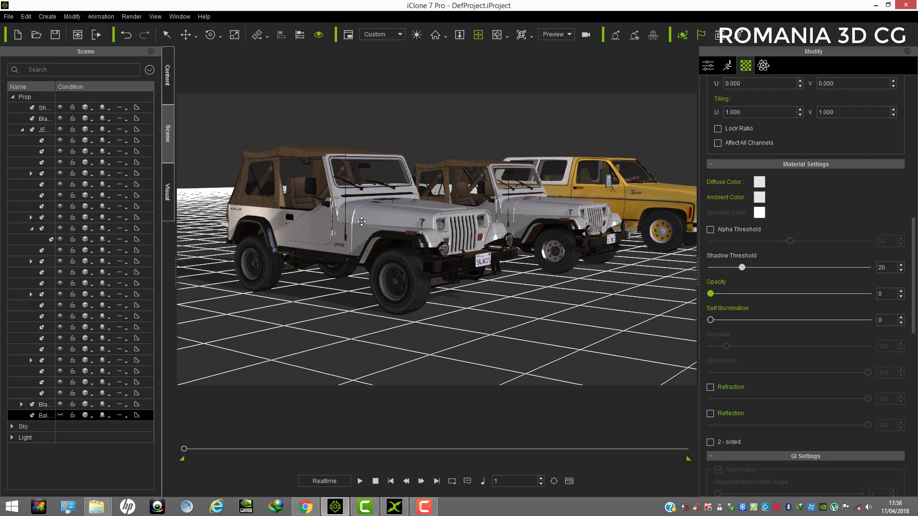
pyautogui.click(362, 222)
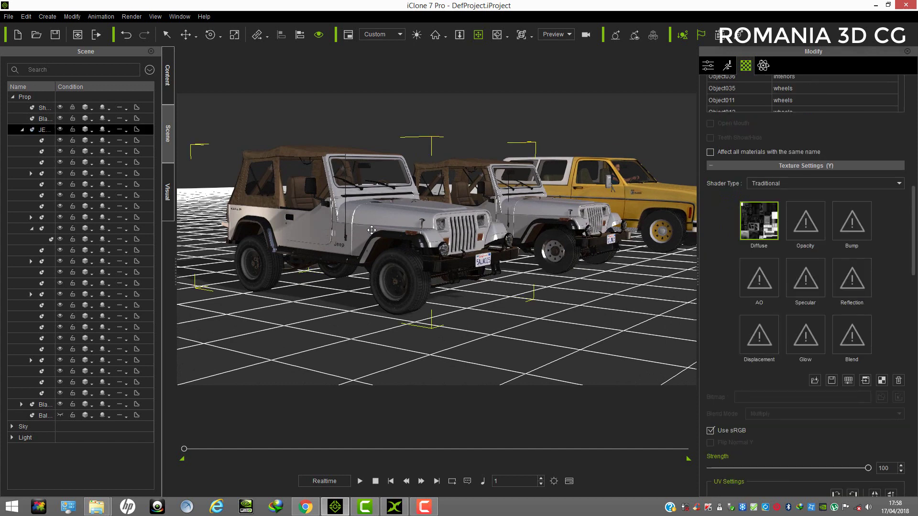
pyautogui.rightClick(357, 223)
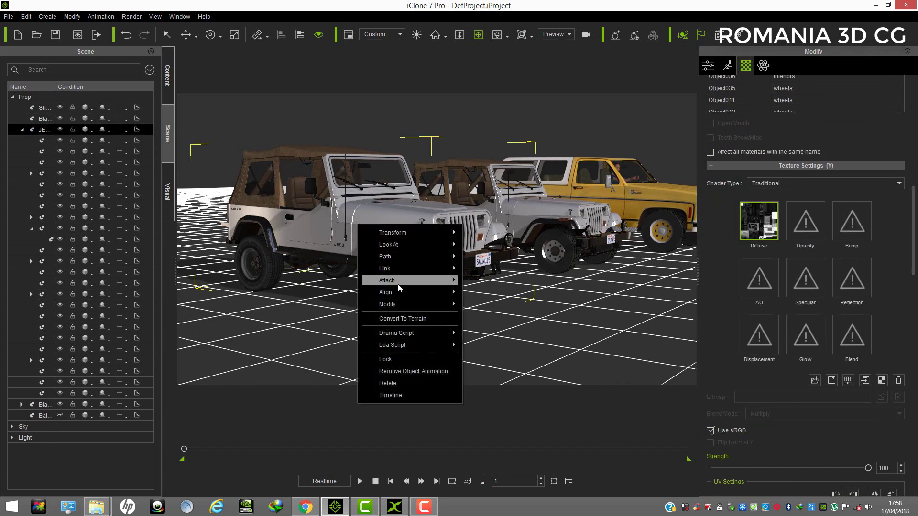
pyautogui.moveTo(397, 280)
pyautogui.click(488, 284)
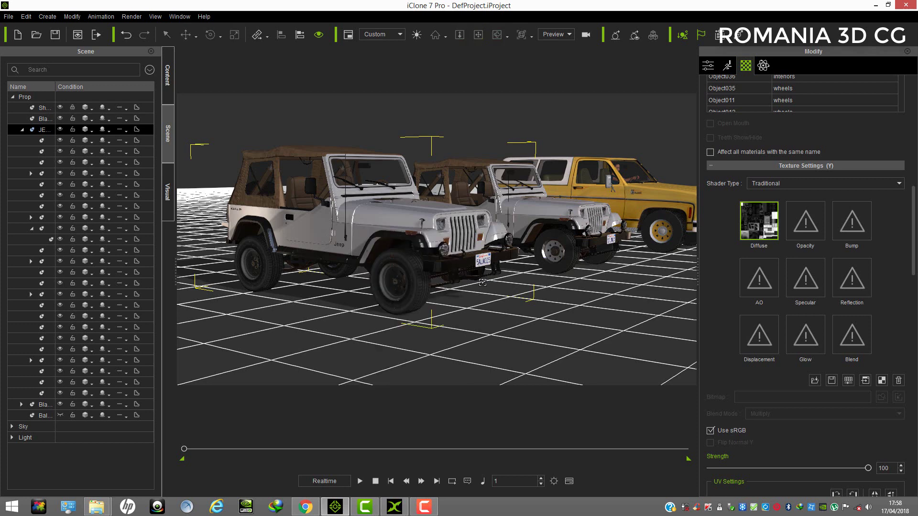
pyautogui.click(15, 415)
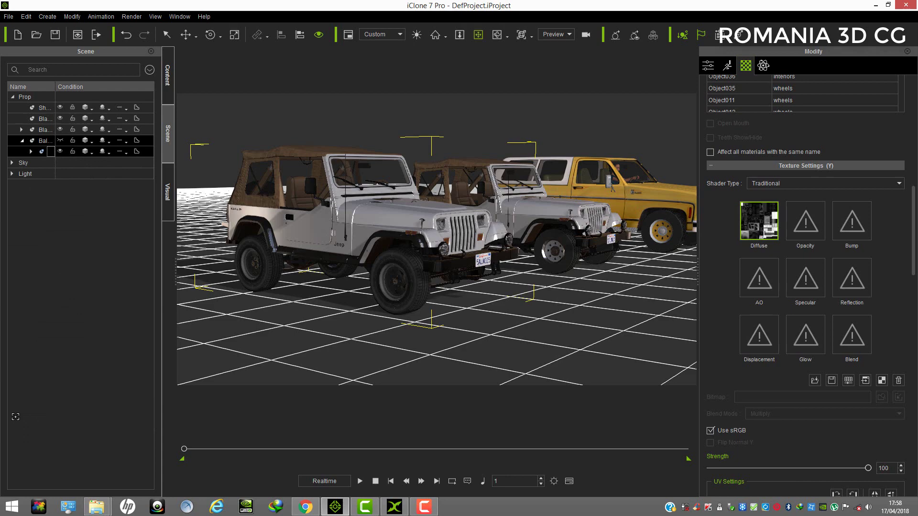
# Examine the attached Jeep with its neighbours from above, and the yellow Blazer and its driver up close.
pyautogui.click(404, 294)
pyautogui.moveTo(366, 208); pyautogui.dragTo(383, 251, button='right')
pyautogui.scroll(-4, 382, 251)
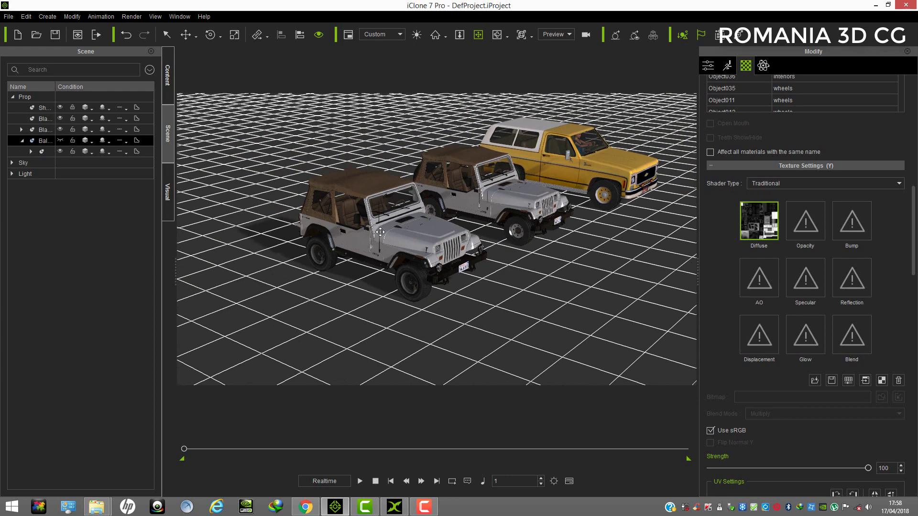
pyautogui.moveTo(414, 249); pyautogui.dragTo(373, 267)
pyautogui.moveTo(373, 267); pyautogui.dragTo(353, 260, button='right')
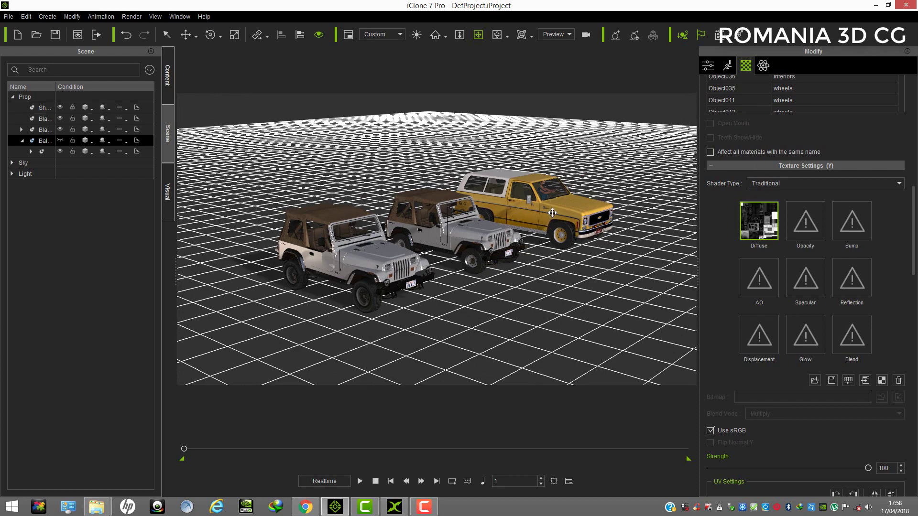
pyautogui.scroll(3, 536, 217)
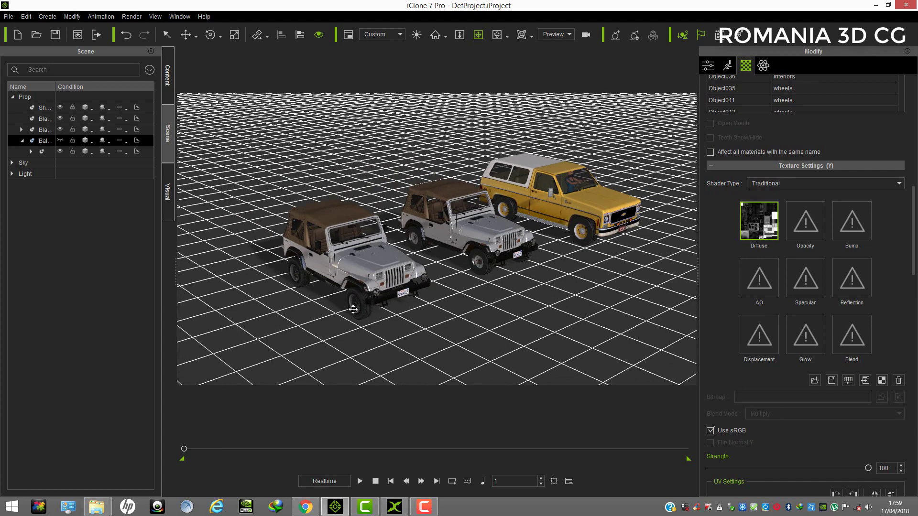
pyautogui.moveTo(594, 239); pyautogui.dragTo(481, 268)
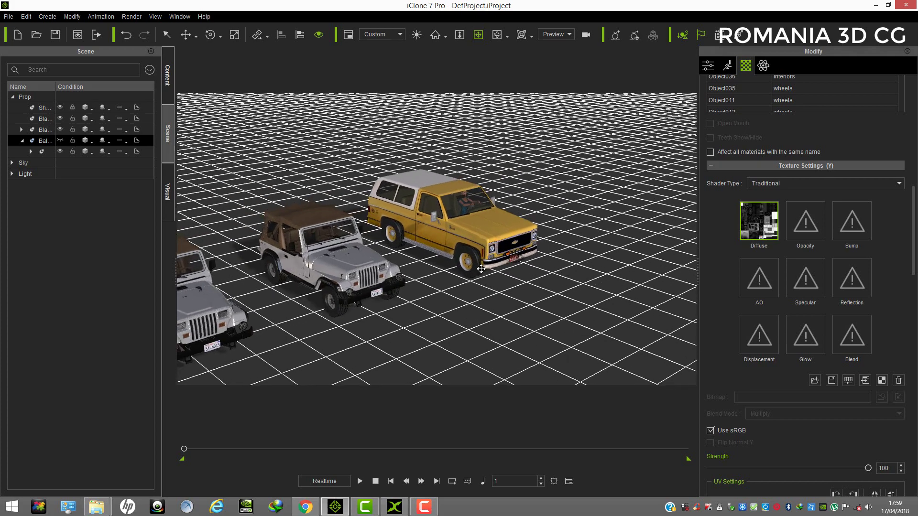
pyautogui.moveTo(473, 258); pyautogui.dragTo(452, 182, button='right')
pyautogui.scroll(7, 451, 181)
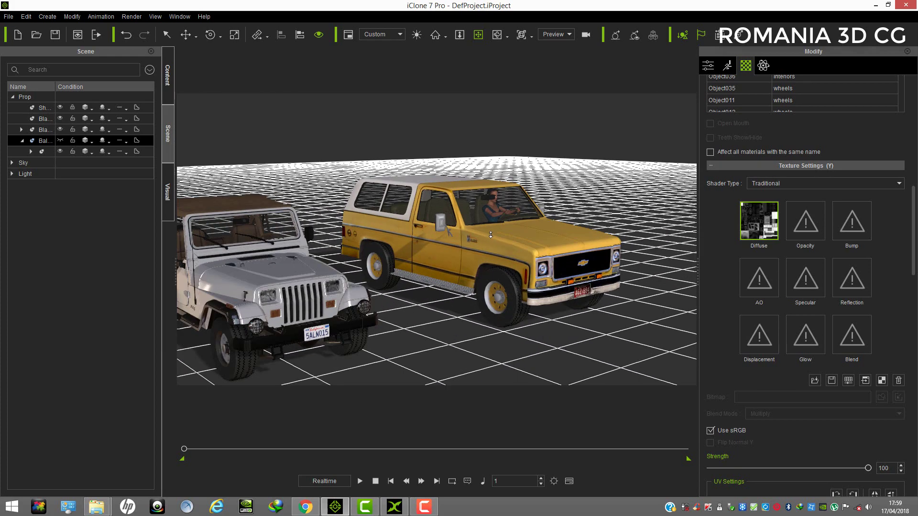
pyautogui.moveTo(481, 224); pyautogui.dragTo(478, 205, button='right')
pyautogui.moveTo(478, 205); pyautogui.dragTo(417, 239)
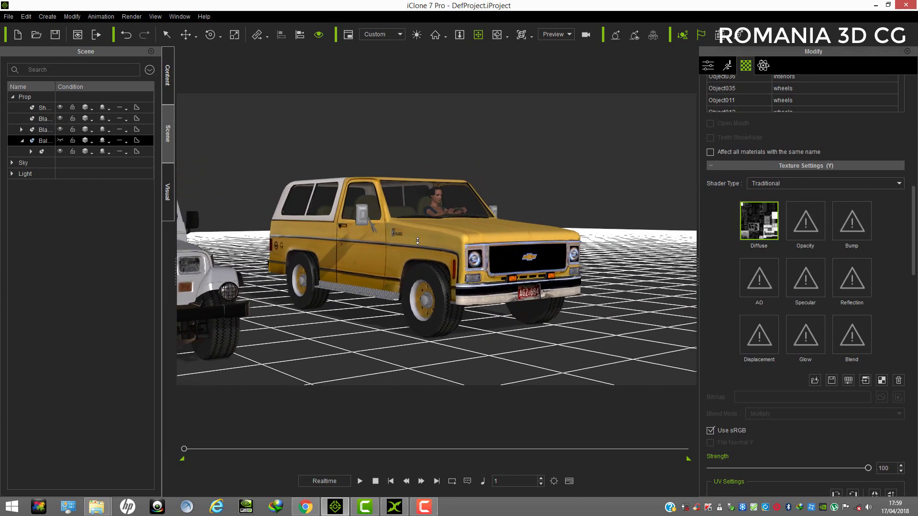
# Examine the middle Jeep's front and wheels up close beside the Blazer and select that Jeep.
pyautogui.moveTo(306, 239); pyautogui.dragTo(353, 225)
pyautogui.scroll(-4, 397, 222)
pyautogui.moveTo(354, 224); pyautogui.dragTo(444, 235, button='right')
pyautogui.moveTo(443, 235); pyautogui.dragTo(418, 237, button='middle')
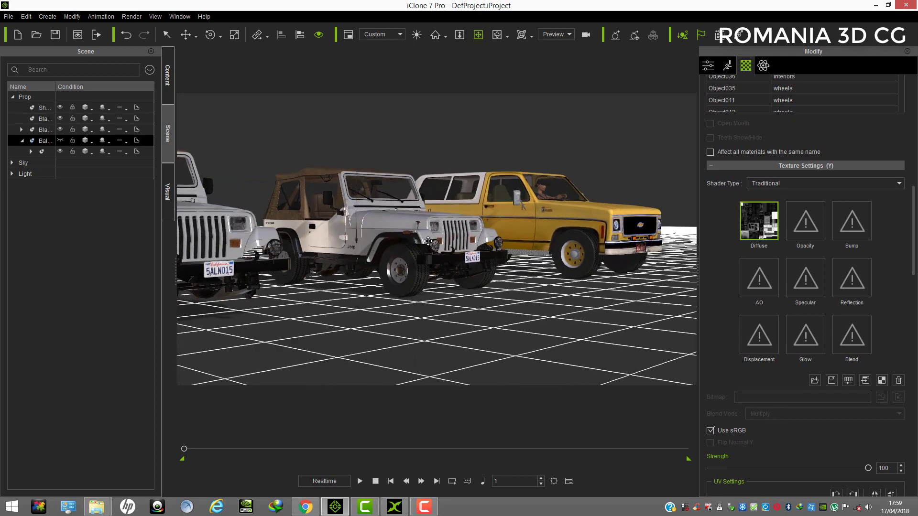
pyautogui.scroll(5, 423, 239)
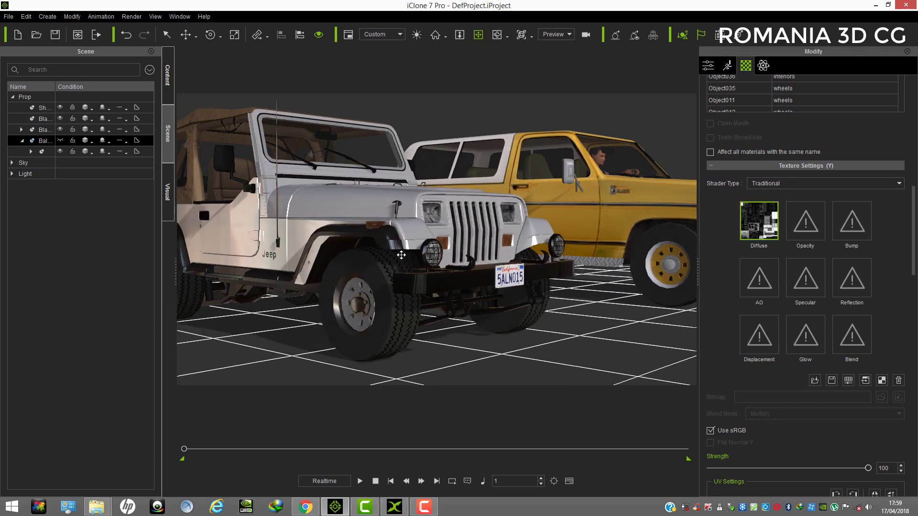
pyautogui.moveTo(402, 250); pyautogui.dragTo(405, 247, button='right')
pyautogui.moveTo(405, 247); pyautogui.dragTo(404, 240, button='middle')
pyautogui.click(345, 275)
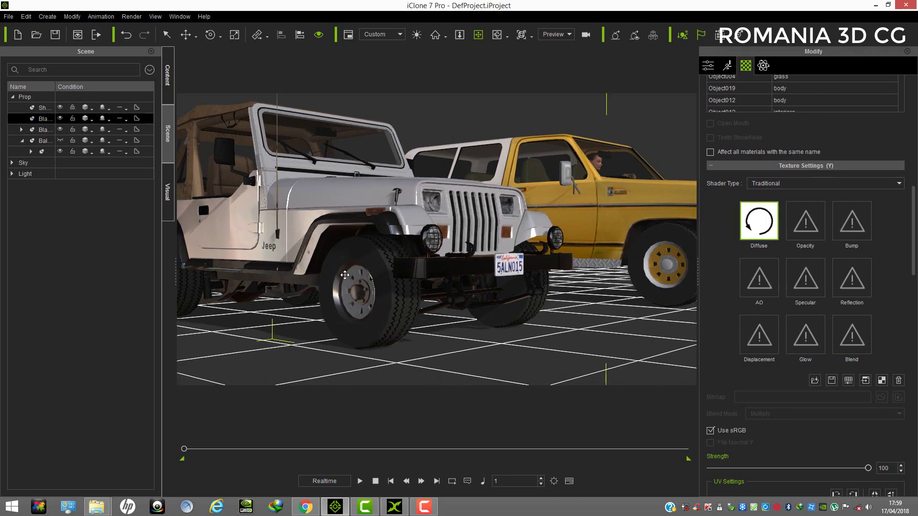
# Compare the middle Jeep with the yellow Blazer up close and select the Blazer.
pyautogui.scroll(-5, 383, 273)
pyautogui.moveTo(383, 274)
pyautogui.mouseDown()
pyautogui.moveTo(538, 272)
pyautogui.moveTo(300, 271)
pyautogui.moveTo(339, 263)
pyautogui.moveTo(372, 271)
pyautogui.mouseUp()
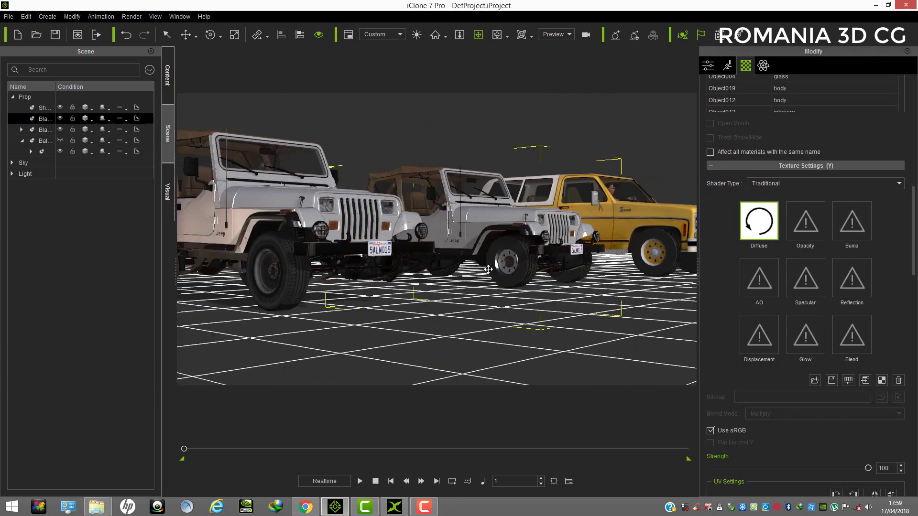
pyautogui.scroll(5, 338, 264)
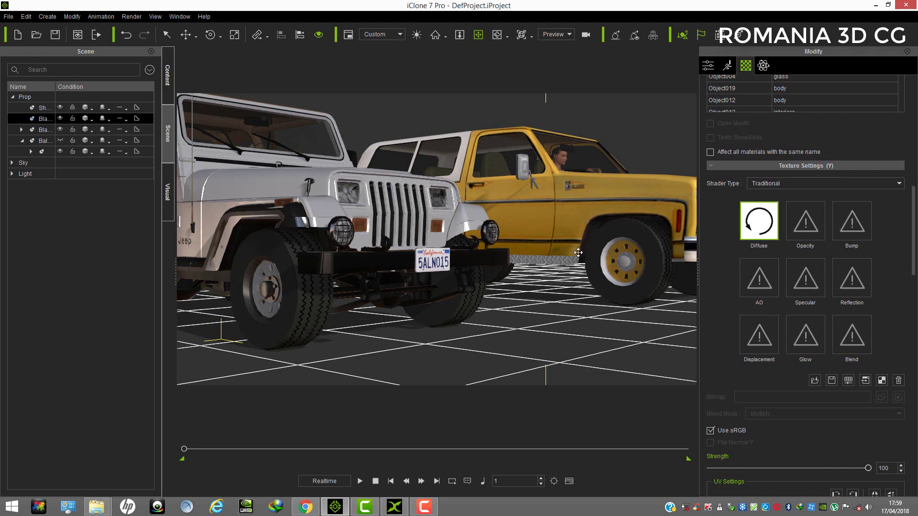
pyautogui.moveTo(460, 274); pyautogui.dragTo(619, 286, button='right')
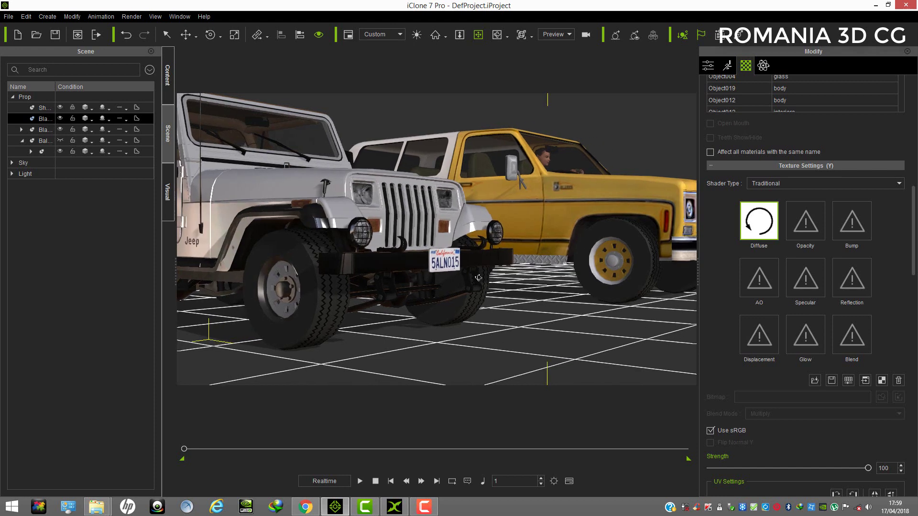
pyautogui.click(622, 289)
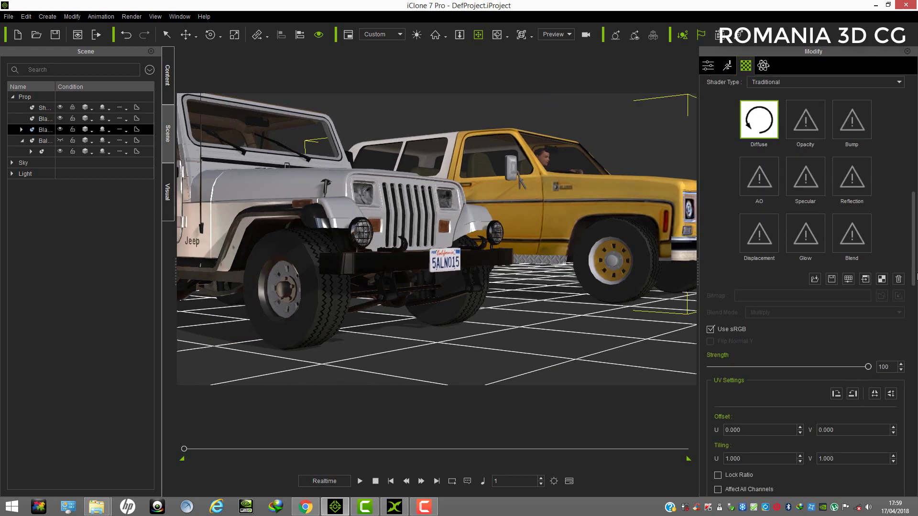
# Try to pick the Blazer's body paint and front wheel materials directly from the model.
pyautogui.moveTo(915, 258); pyautogui.dragTo(913, 144)
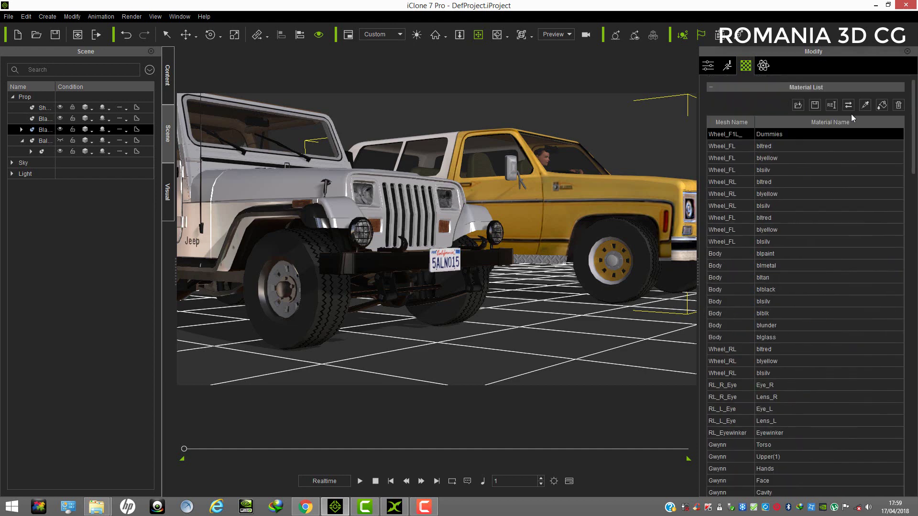
pyautogui.click(865, 105)
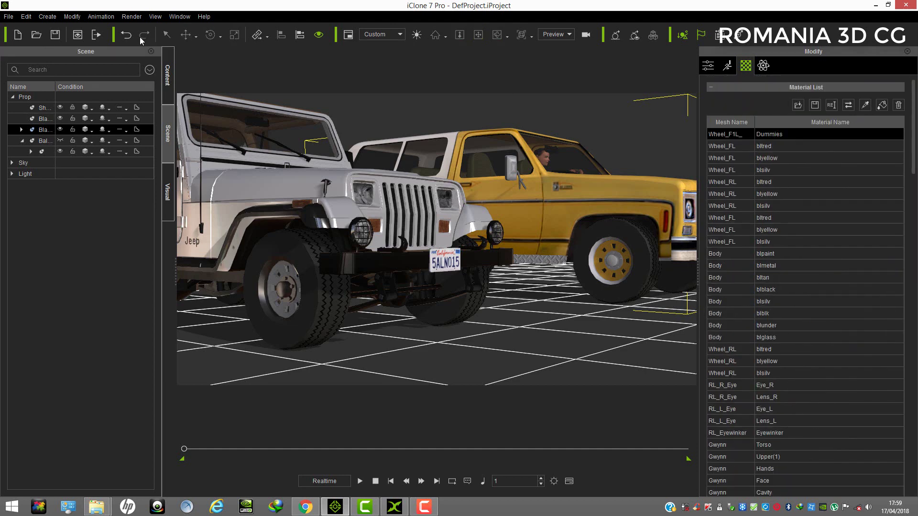
pyautogui.click(616, 208)
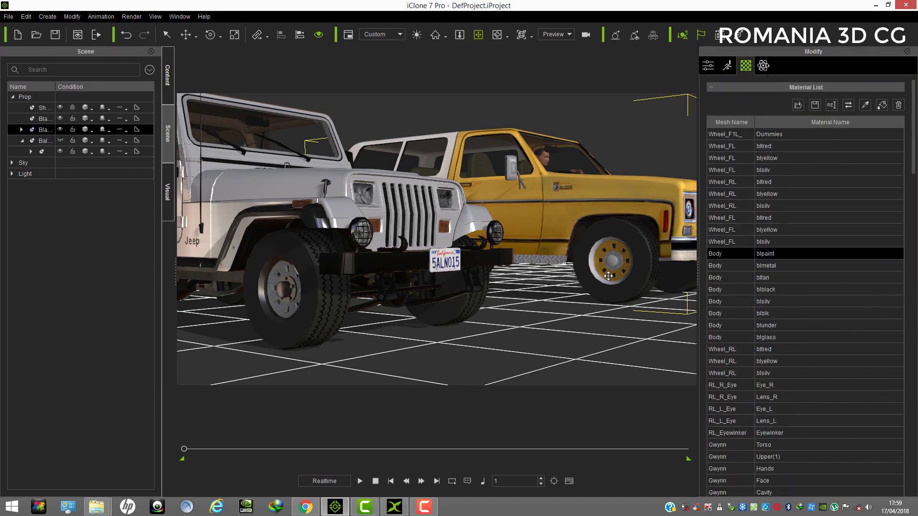
pyautogui.click(864, 105)
pyautogui.click(612, 270)
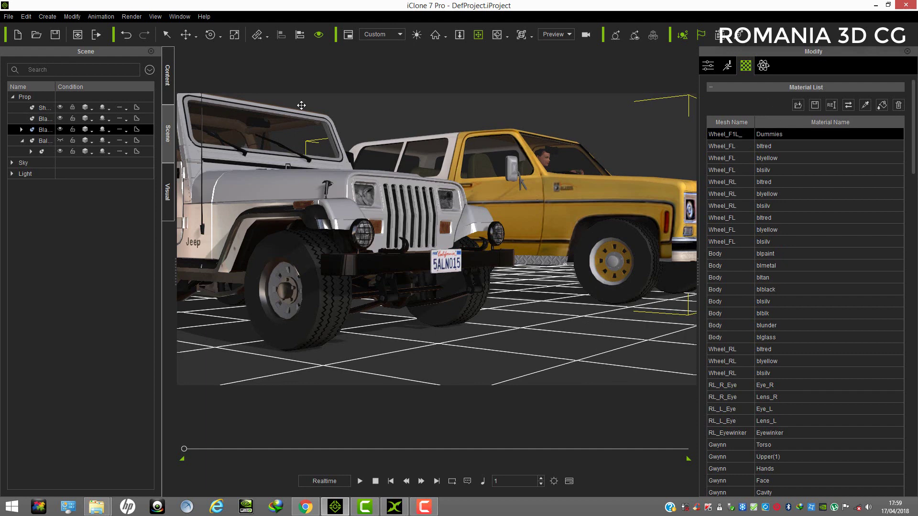
# Select the Blazer's front wheel as a separate part and choose its blyellow material.
pyautogui.click(167, 35)
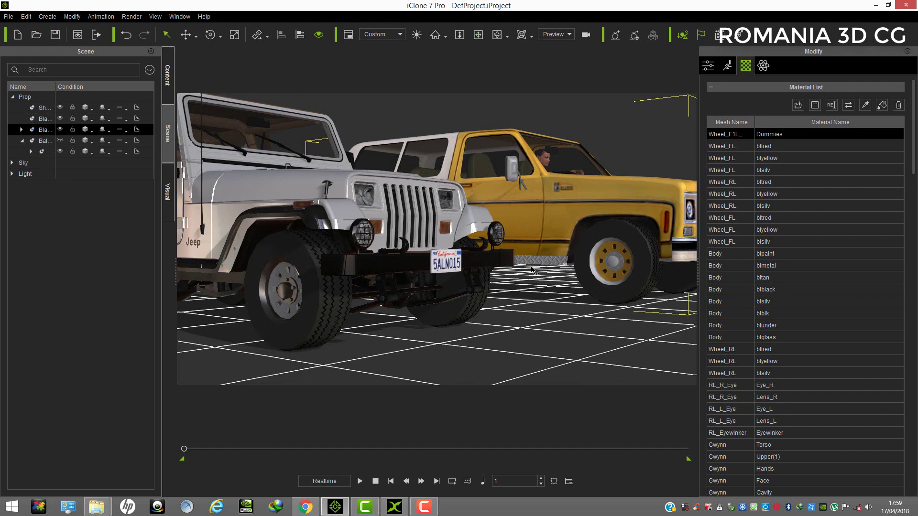
pyautogui.click(600, 297)
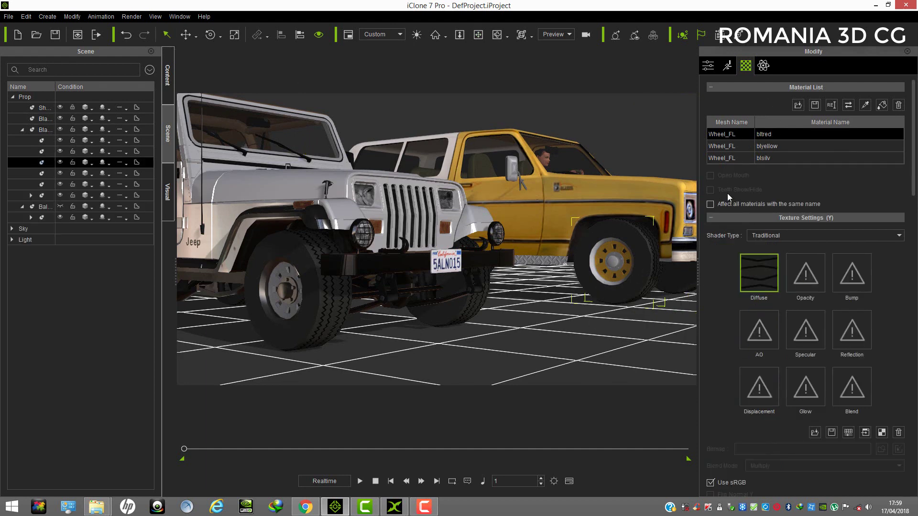
pyautogui.click(730, 147)
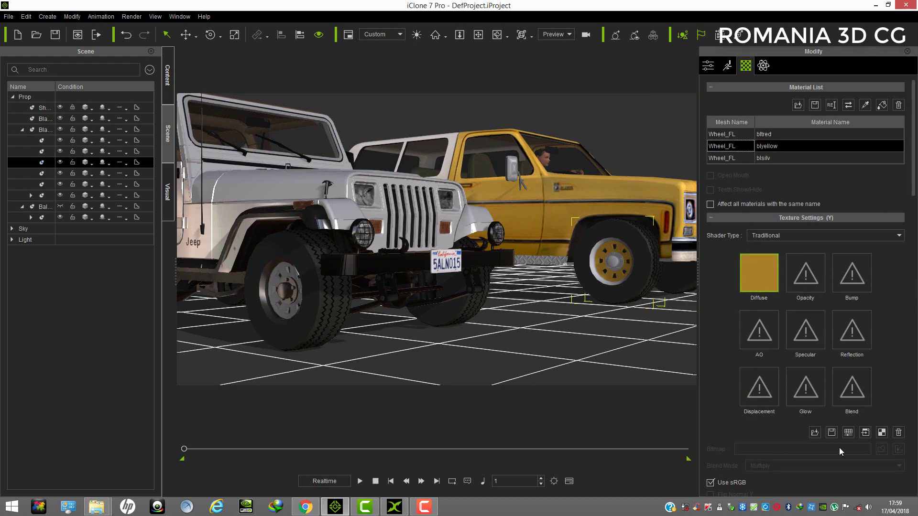
# Desaturate the blyellow material's diffuse texture by setting its saturation to -69.
pyautogui.click(848, 432)
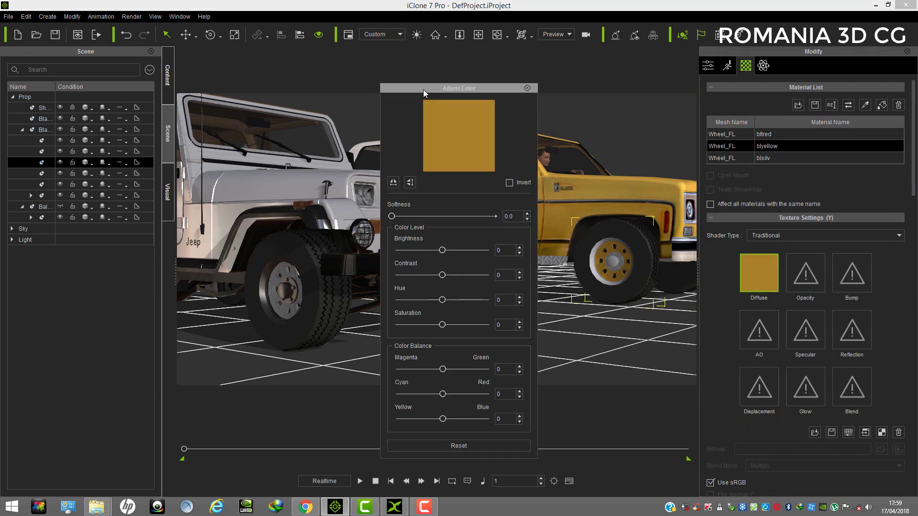
pyautogui.moveTo(423, 90); pyautogui.dragTo(220, 75)
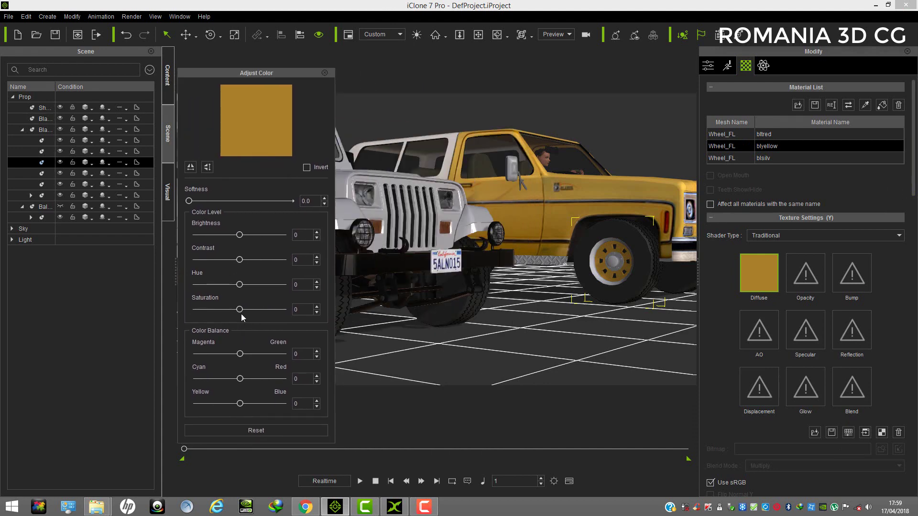
pyautogui.moveTo(239, 310); pyautogui.dragTo(208, 316)
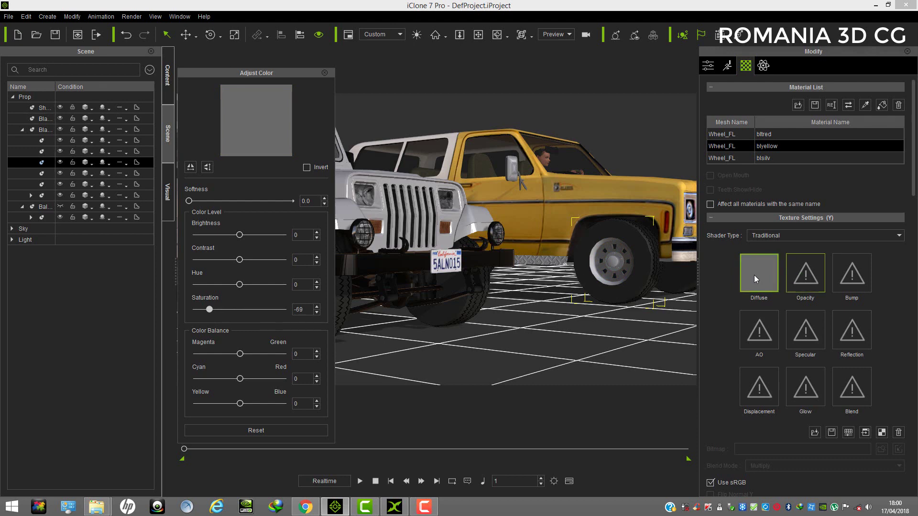
# Set the blyellow material's diffuse color to blue #140cff.
pyautogui.moveTo(915, 173); pyautogui.dragTo(915, 292)
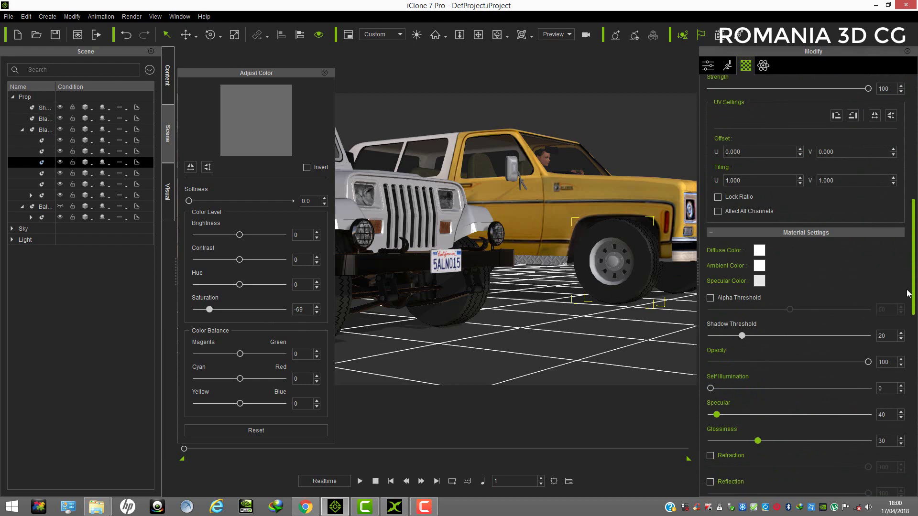
pyautogui.click(759, 251)
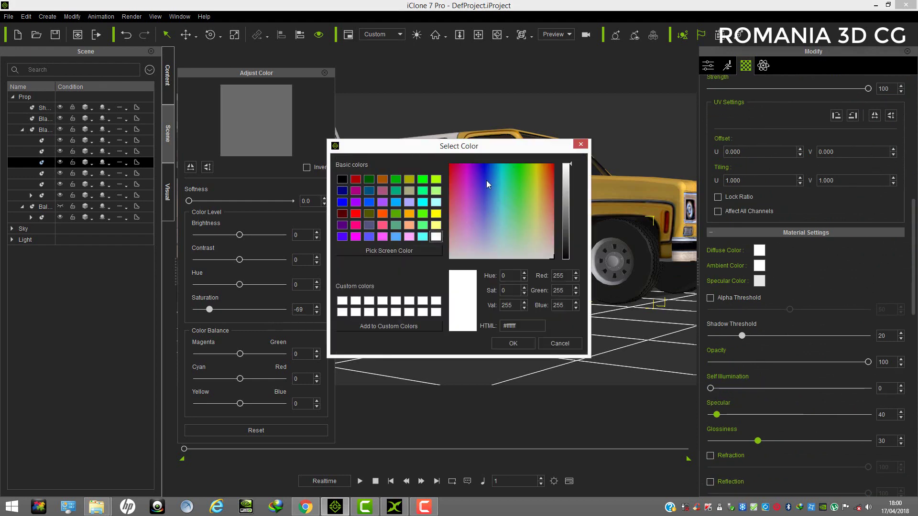
pyautogui.click(483, 168)
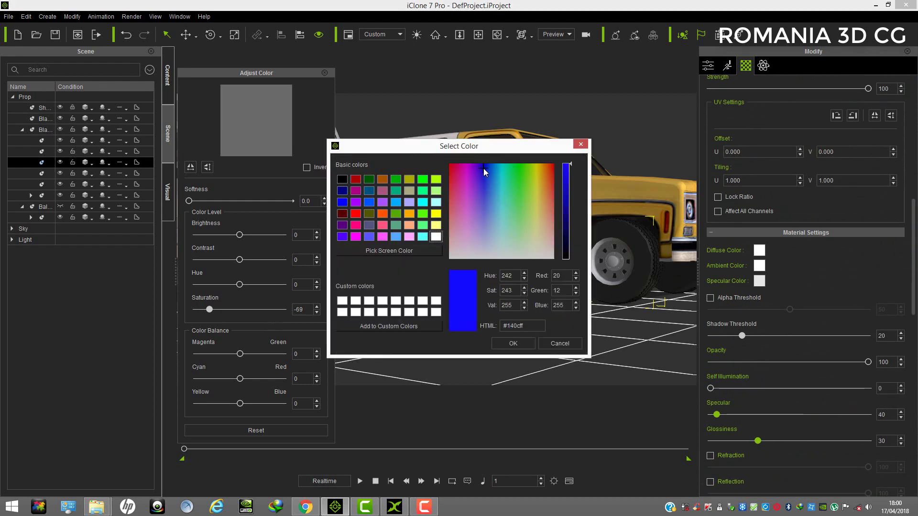
pyautogui.click(513, 344)
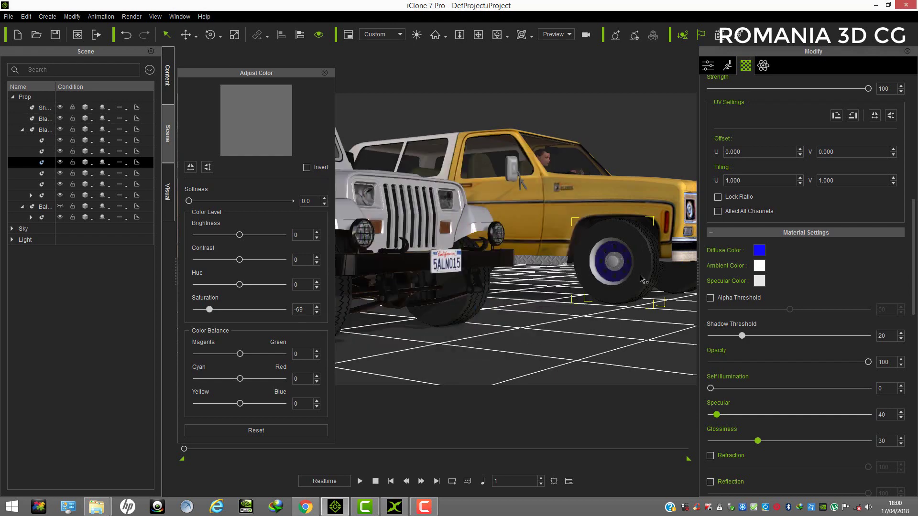
# Set the blyellow material's diffuse color to red #ff0c0c.
pyautogui.click(761, 251)
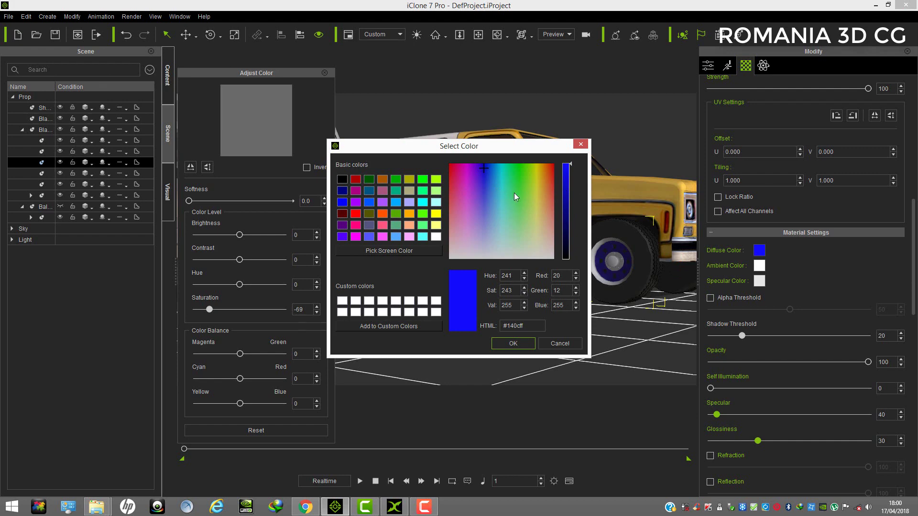
pyautogui.click(553, 168)
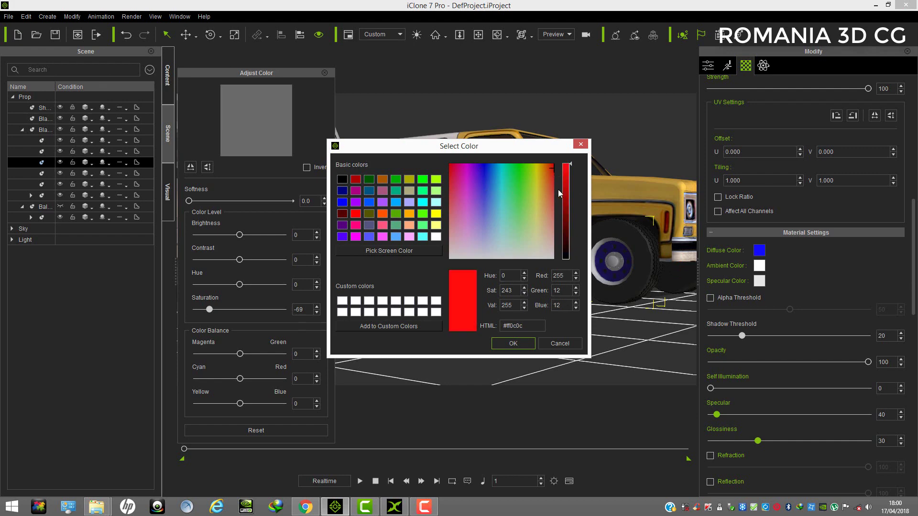
pyautogui.click(512, 344)
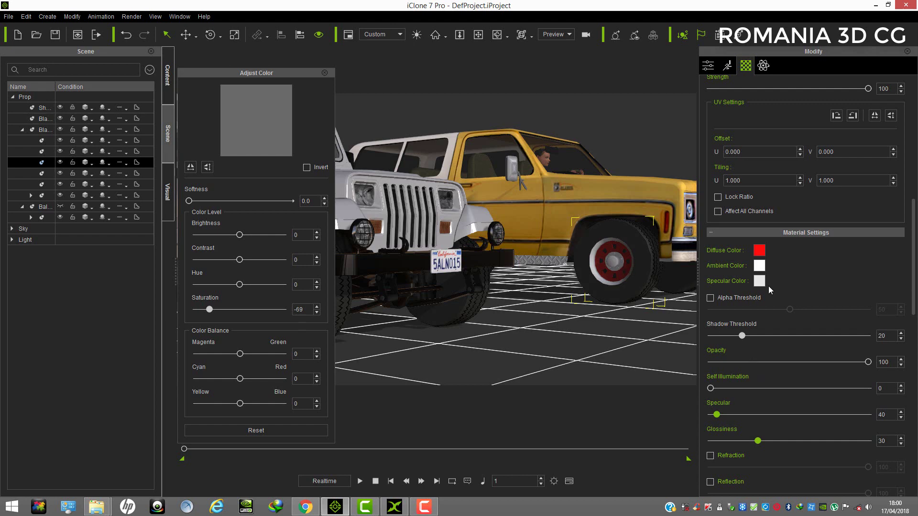
# Switch the blyellow material to the PBR shader and set its roughness texture's brightness to -70.
pyautogui.moveTo(913, 238); pyautogui.dragTo(913, 137)
pyautogui.click(764, 171)
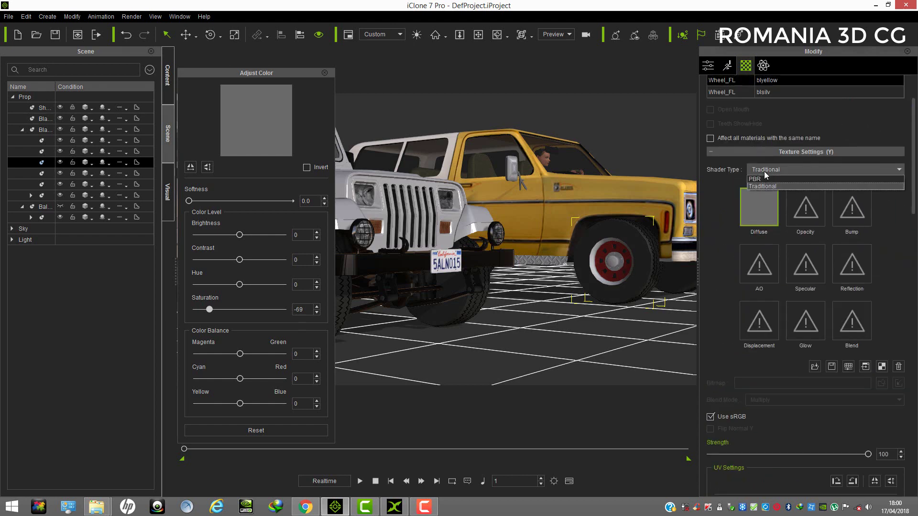
pyautogui.click(764, 185)
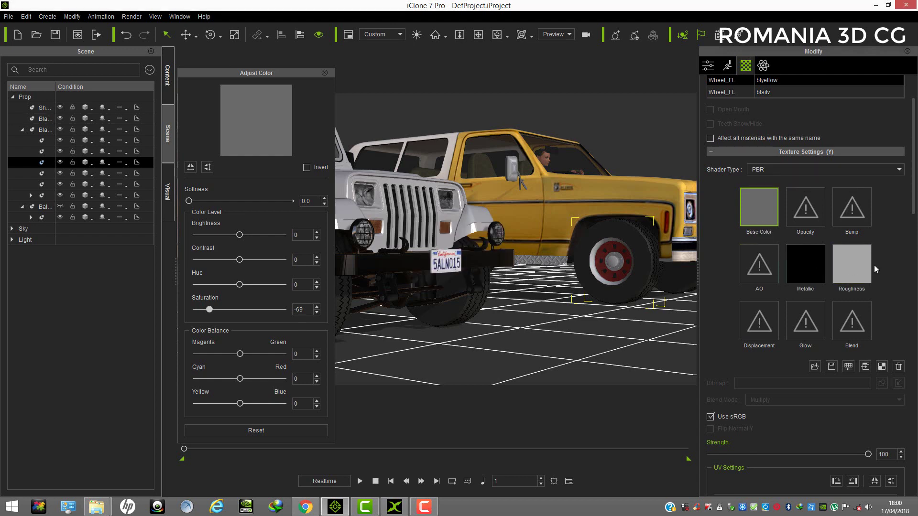
pyautogui.click(851, 268)
pyautogui.moveTo(241, 239); pyautogui.dragTo(211, 246)
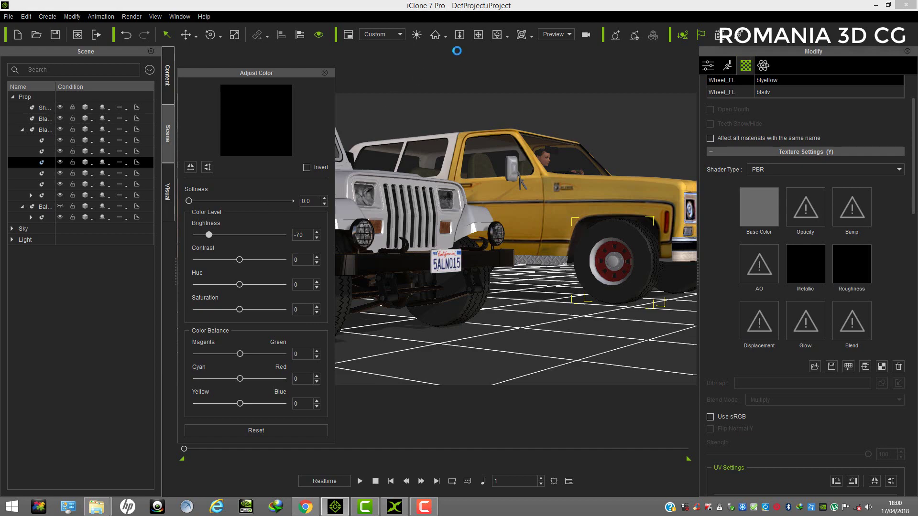
# Examine the Blazer's recolored front wheel from several angles and up close, keeping its roughness texture selected.
pyautogui.click(477, 34)
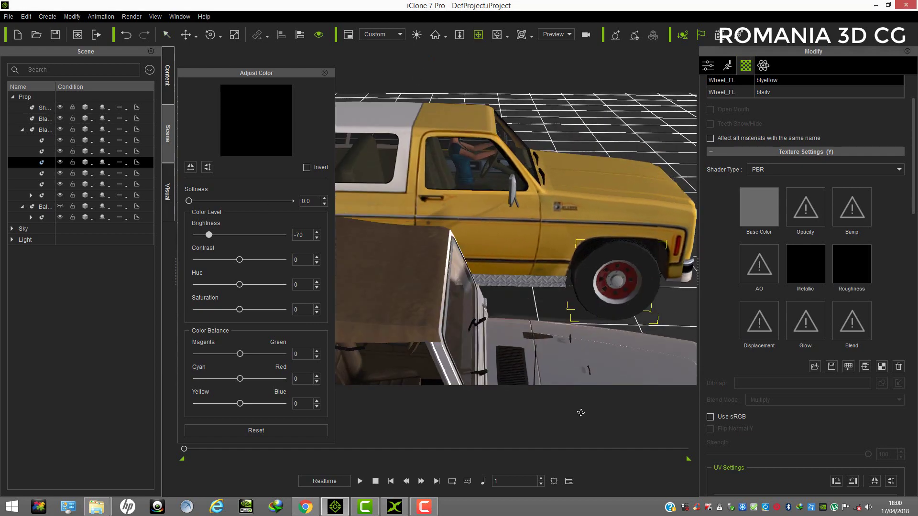
pyautogui.moveTo(581, 413); pyautogui.dragTo(670, 435, button='right')
pyautogui.moveTo(582, 245); pyautogui.dragTo(574, 280, button='right')
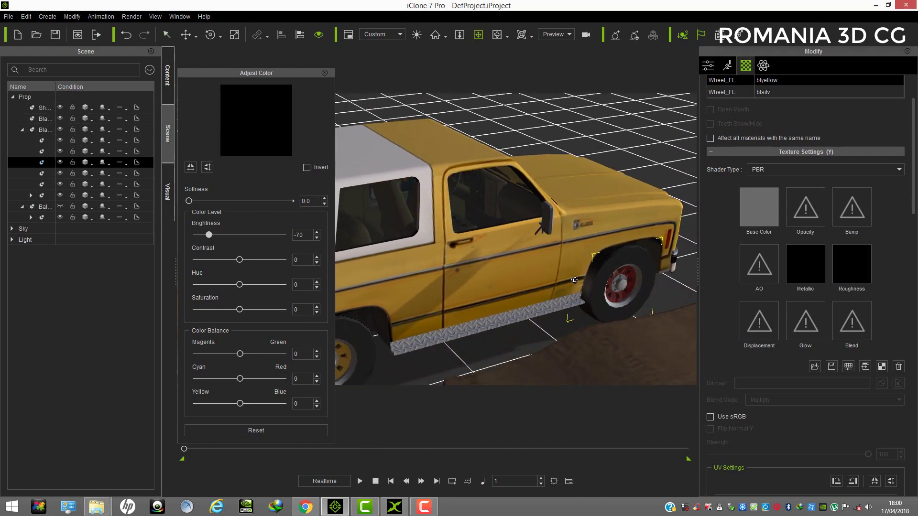
pyautogui.moveTo(578, 258); pyautogui.dragTo(417, 203)
pyautogui.scroll(4, 545, 244)
pyautogui.moveTo(417, 203); pyautogui.dragTo(496, 283, button='right')
pyautogui.click(852, 264)
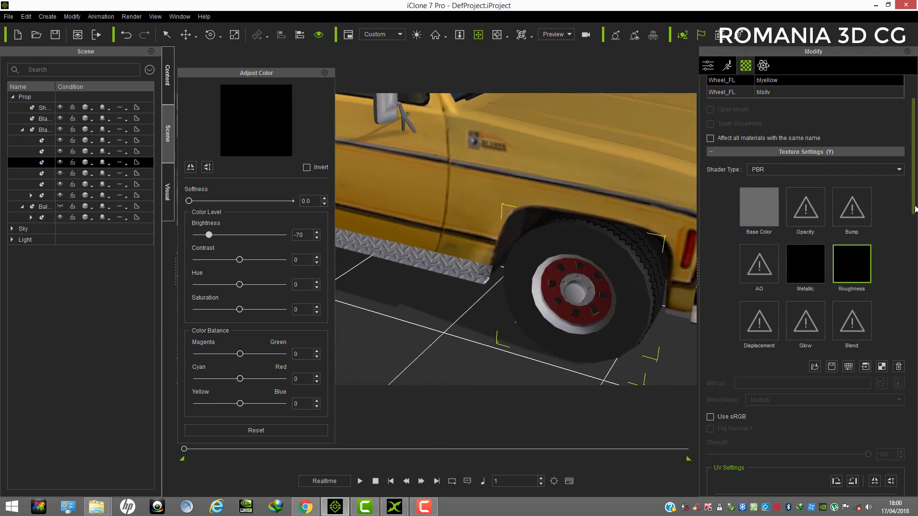
# Pick the front wheel's silver rim material blsilv from the model and switch it to the PBR shader.
pyautogui.scroll(3, 915, 209)
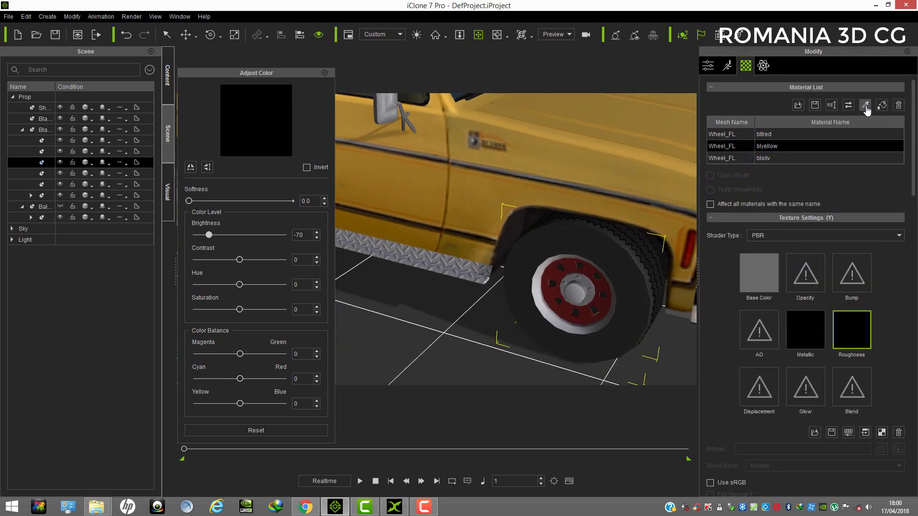
pyautogui.click(865, 106)
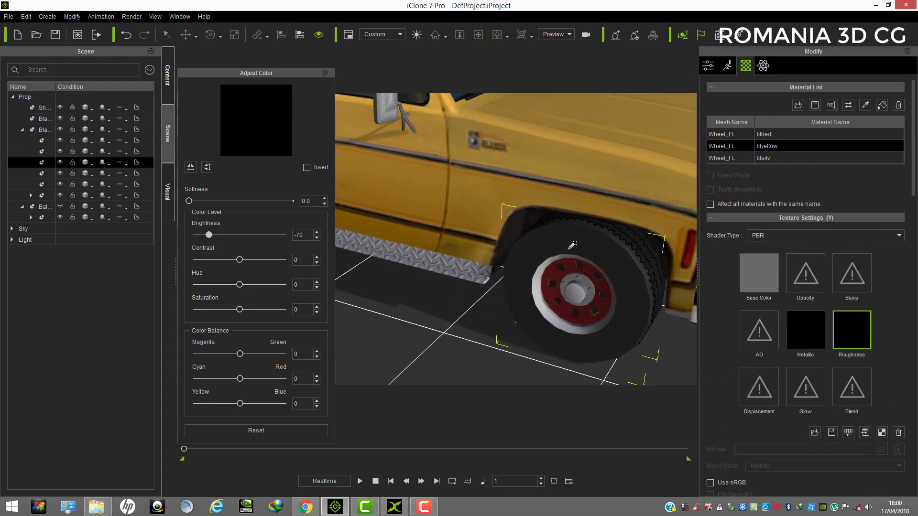
pyautogui.click(541, 296)
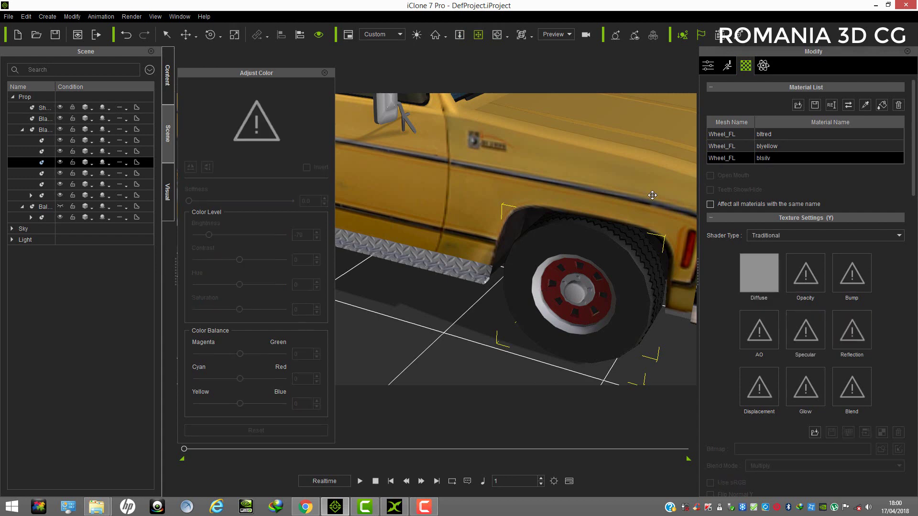
pyautogui.click(765, 237)
pyautogui.click(755, 245)
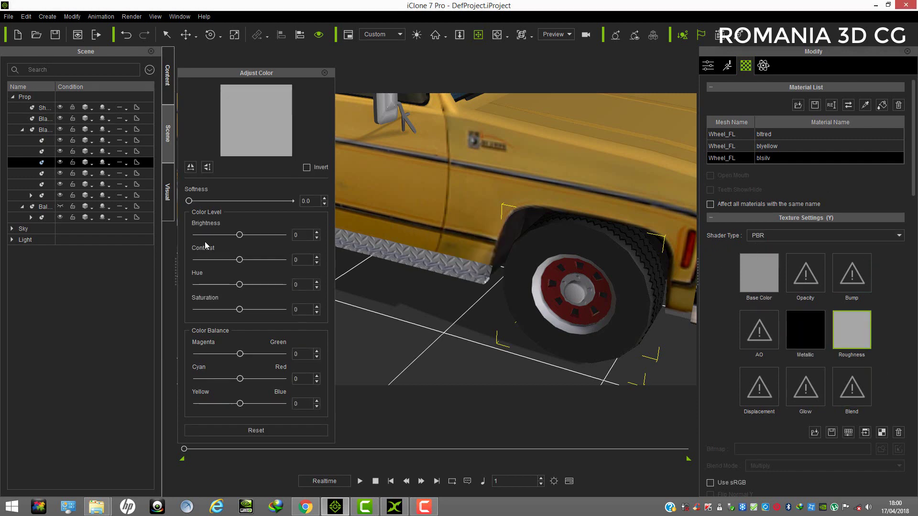
# Set the blsilv material's texture brightness to -77 for roughness and 79 for metallic.
pyautogui.moveTo(239, 236); pyautogui.dragTo(207, 237)
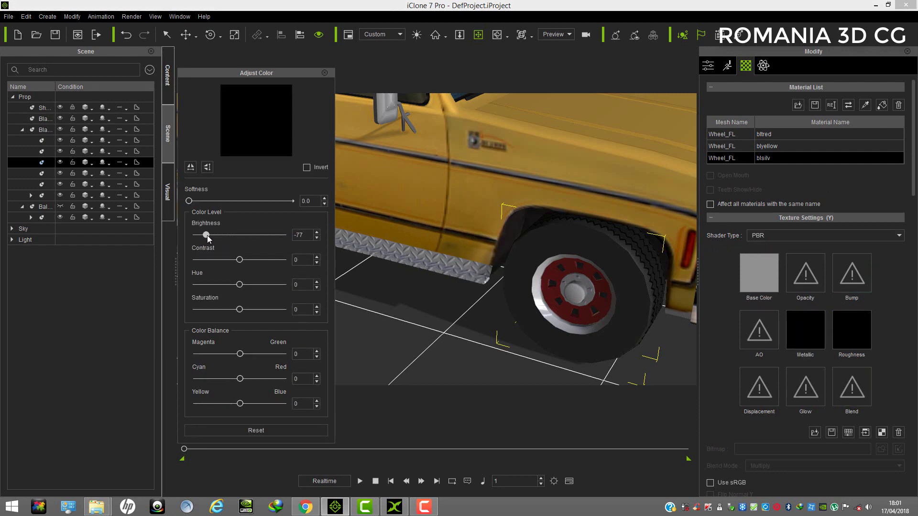
pyautogui.click(802, 334)
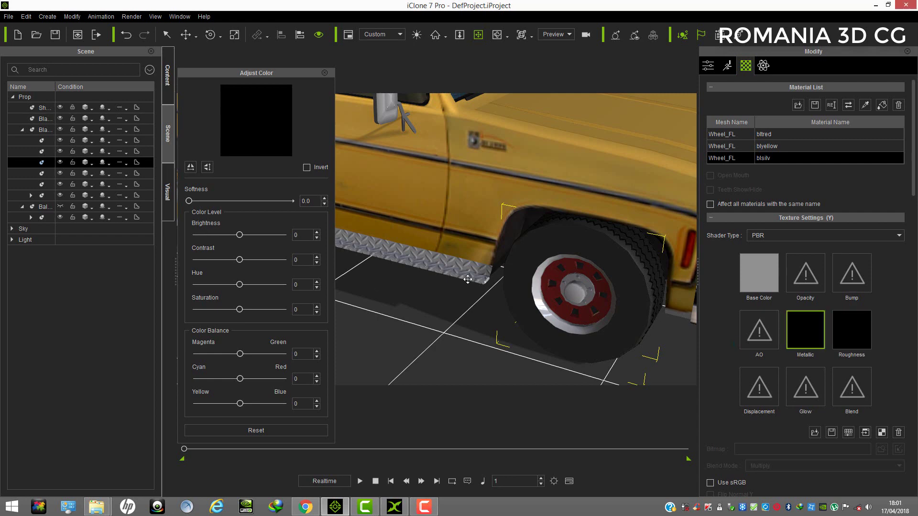
pyautogui.moveTo(241, 238); pyautogui.dragTo(274, 241)
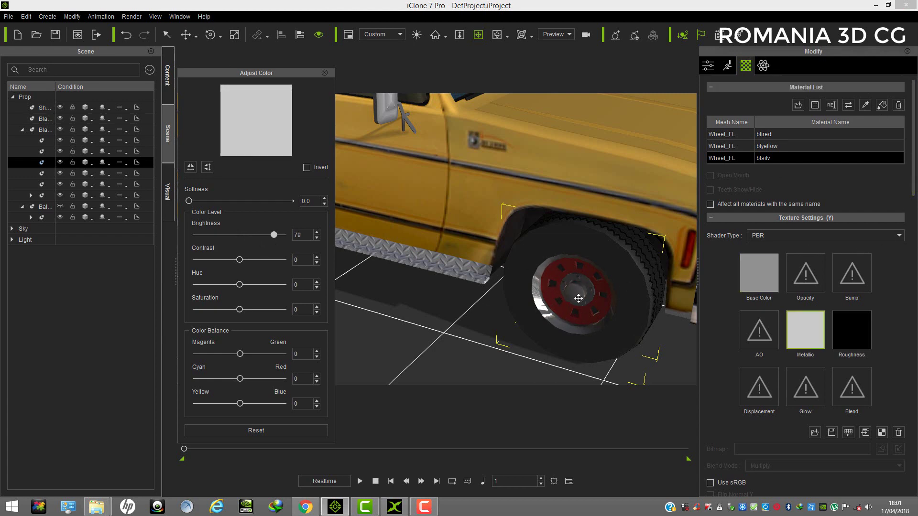
# Pick the front wheel's tire material bltred from the model and set its Specular to 0.
pyautogui.click(864, 105)
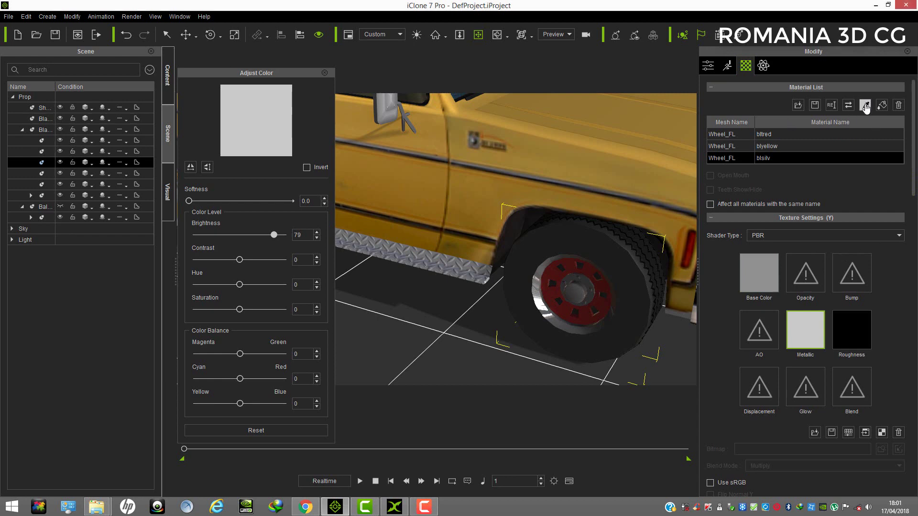
pyautogui.click(632, 268)
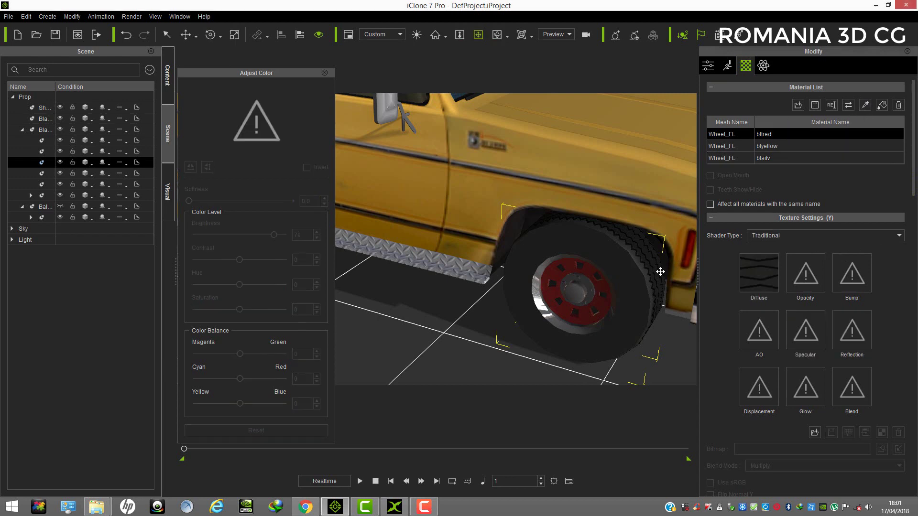
pyautogui.moveTo(914, 182); pyautogui.dragTo(914, 317)
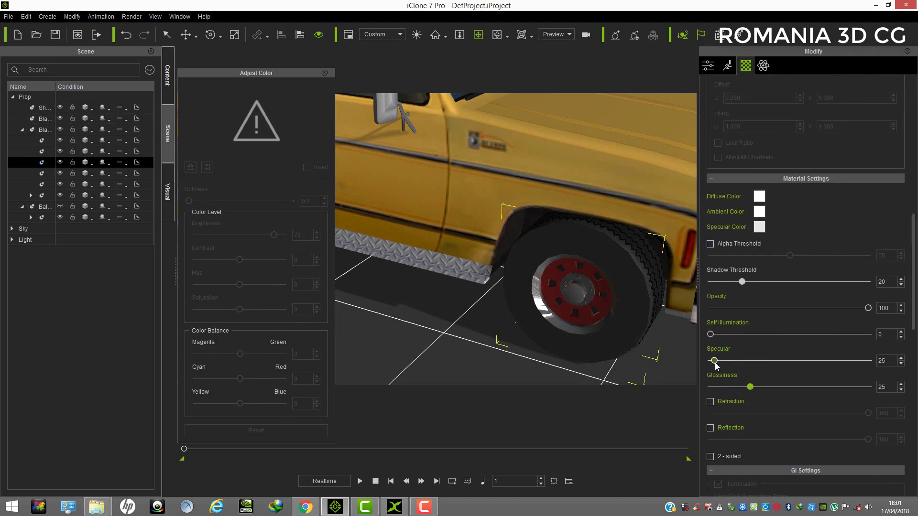
pyautogui.moveTo(714, 361); pyautogui.dragTo(676, 368)
# Examine the Blazer and both Jeeps together from several angles, closing the Adjust Color window for a wider view.
pyautogui.moveTo(587, 244); pyautogui.dragTo(606, 203, button='right')
pyautogui.scroll(-5, 607, 203)
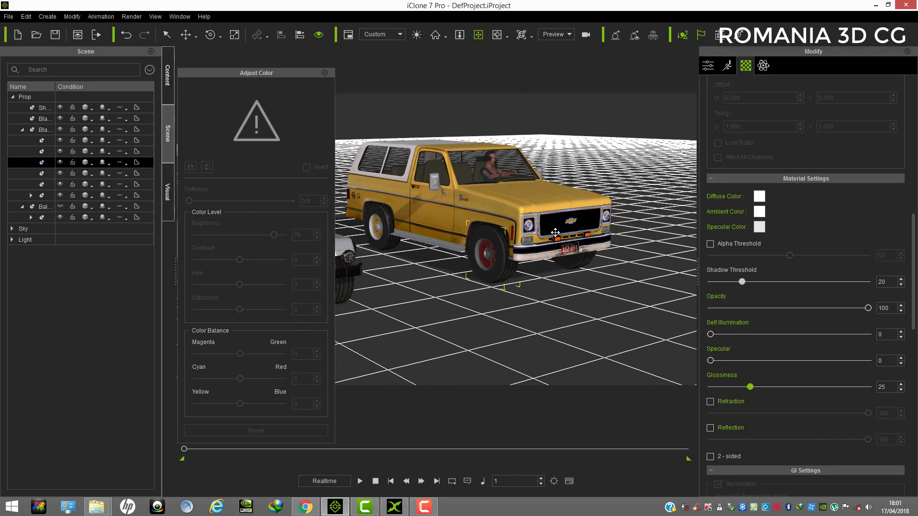
pyautogui.moveTo(556, 231); pyautogui.dragTo(480, 290, button='right')
pyautogui.moveTo(428, 269); pyautogui.dragTo(557, 262, button='right')
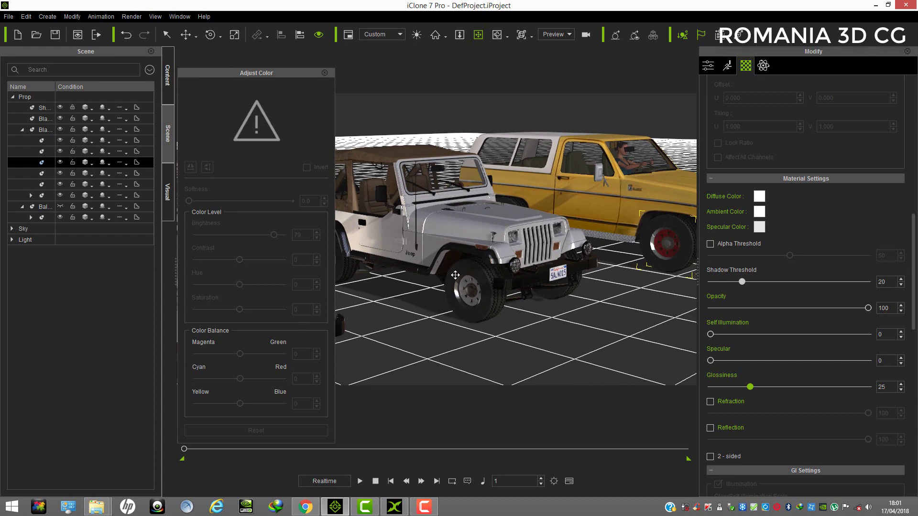
pyautogui.moveTo(455, 275); pyautogui.dragTo(513, 331, button='right')
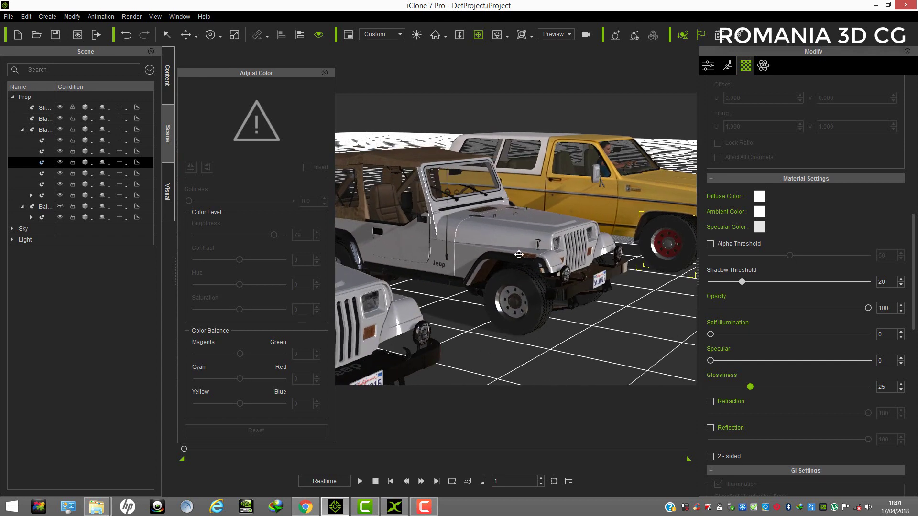
pyautogui.scroll(-5, 483, 233)
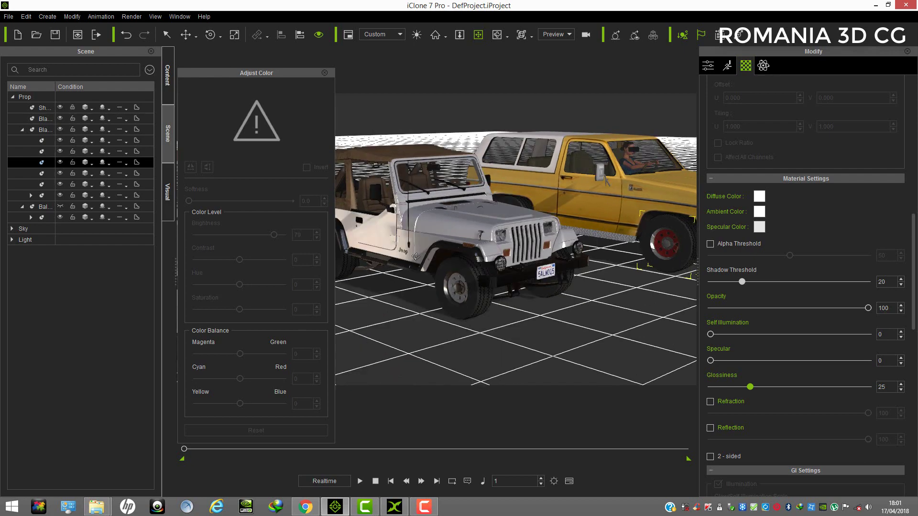
pyautogui.moveTo(580, 218); pyautogui.dragTo(580, 258, button='middle')
pyautogui.moveTo(514, 256); pyautogui.dragTo(581, 256, button='middle')
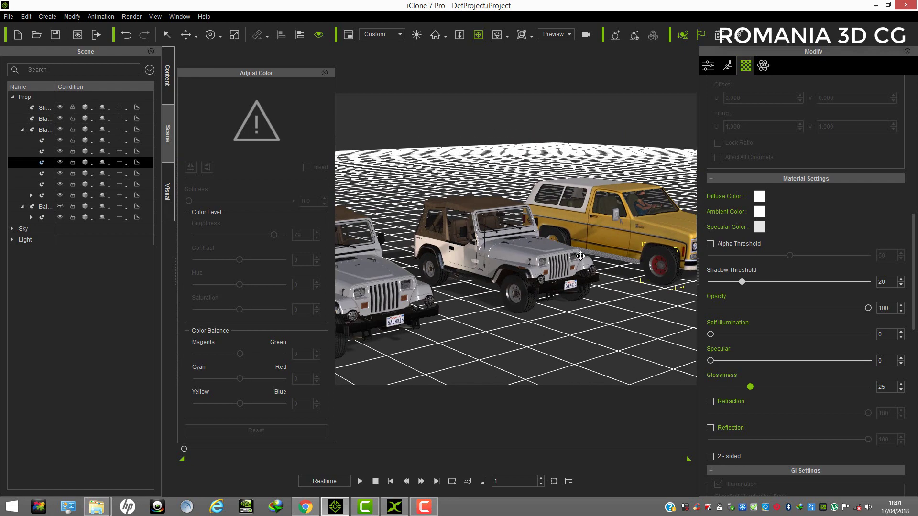
pyautogui.click(324, 73)
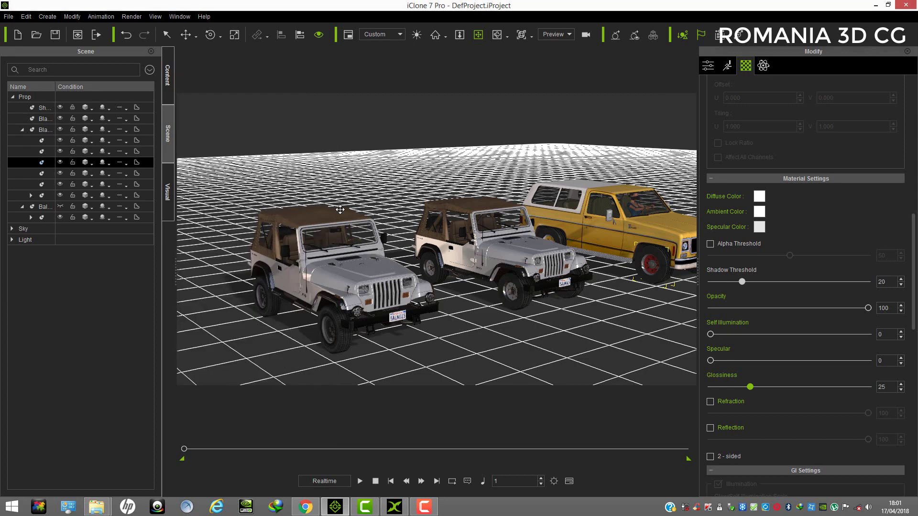
pyautogui.moveTo(335, 331); pyautogui.dragTo(264, 307)
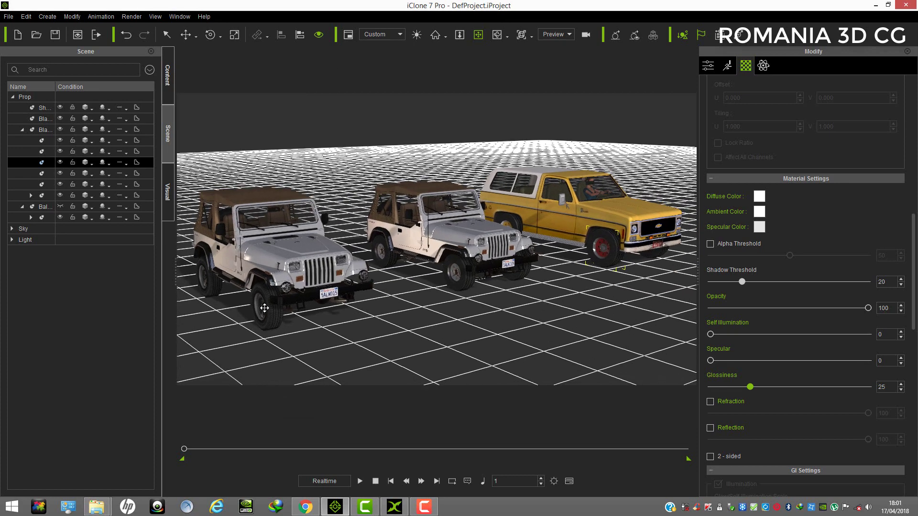
# Select the Jeep rigged to the hidden ball and move it across the ground onto the Blazer, raising it slightly.
pyautogui.click(290, 259)
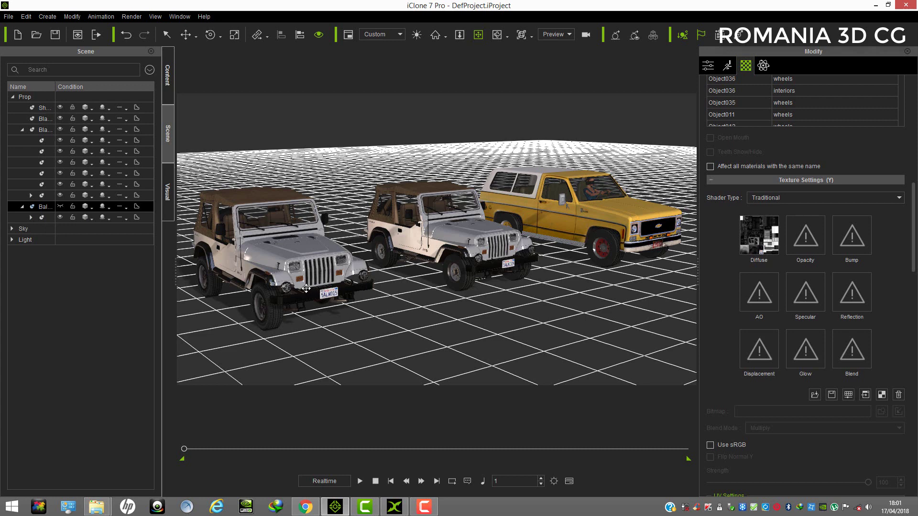
pyautogui.scroll(-3, 321, 272)
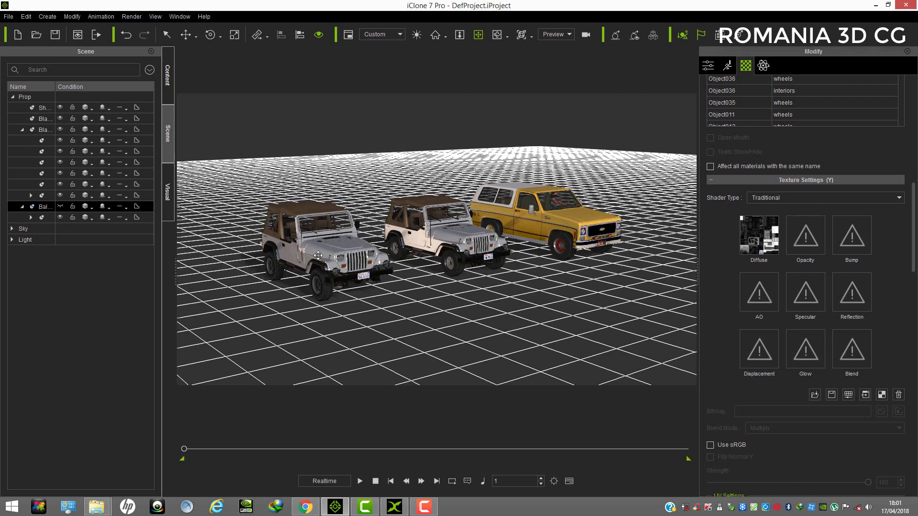
pyautogui.moveTo(318, 255); pyautogui.dragTo(349, 301, button='right')
pyautogui.click(361, 288)
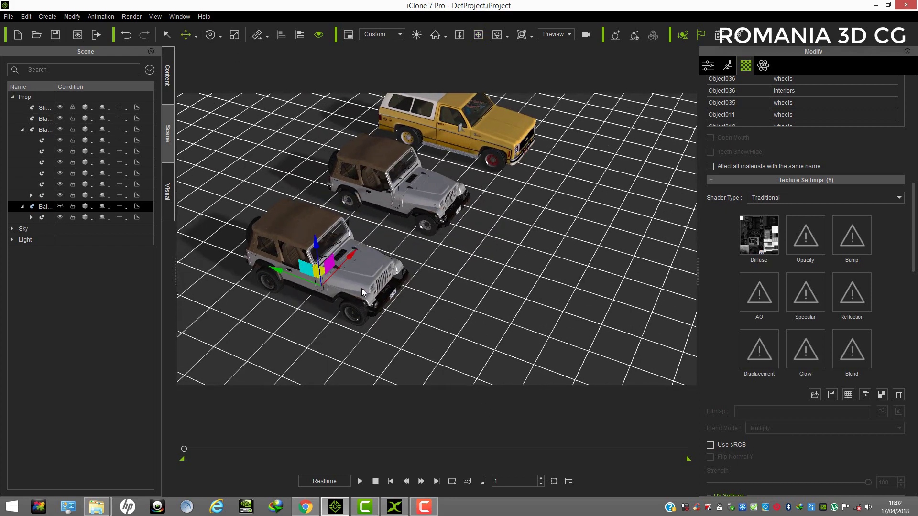
pyautogui.click(478, 34)
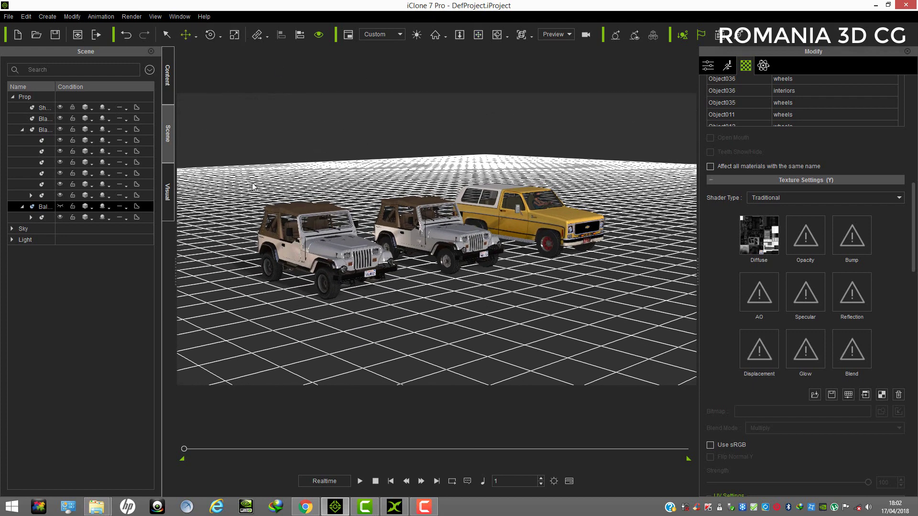
pyautogui.click(324, 246)
pyautogui.moveTo(359, 277); pyautogui.dragTo(548, 249)
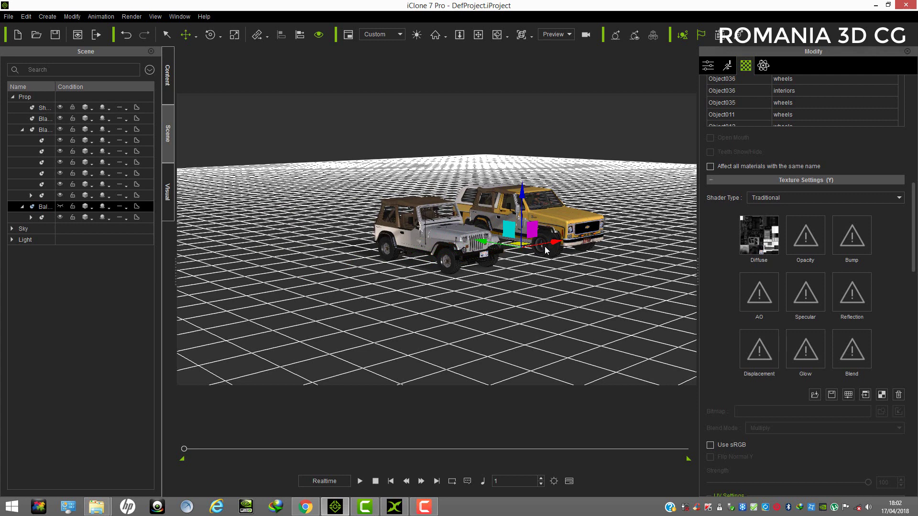
pyautogui.moveTo(520, 195); pyautogui.dragTo(522, 191)
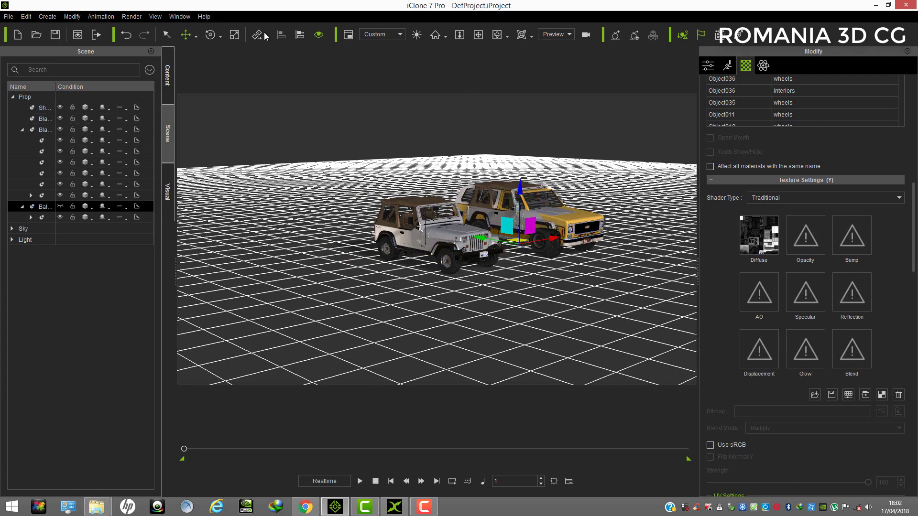
# Raise the ball-rigged Jeep straight up until it floats clear above the Blazer's roof.
pyautogui.click(478, 34)
pyautogui.moveTo(506, 224); pyautogui.dragTo(447, 239)
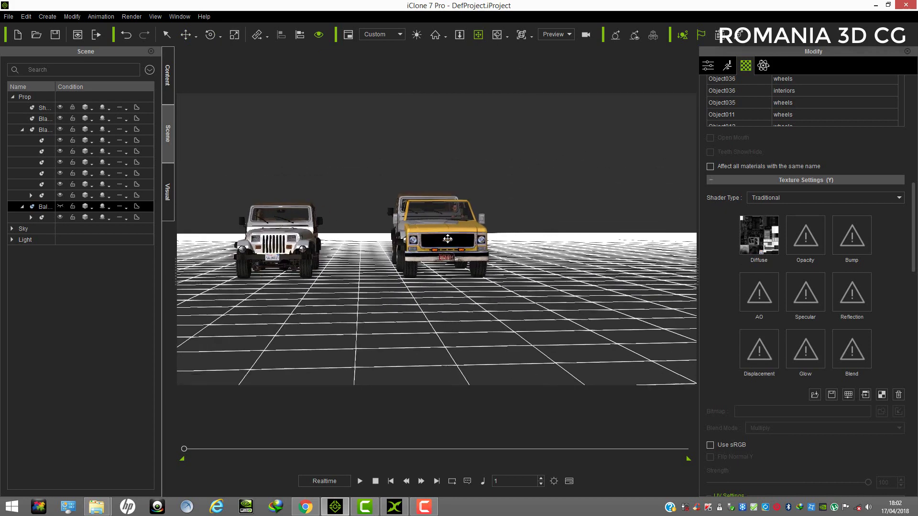
pyautogui.scroll(5, 430, 231)
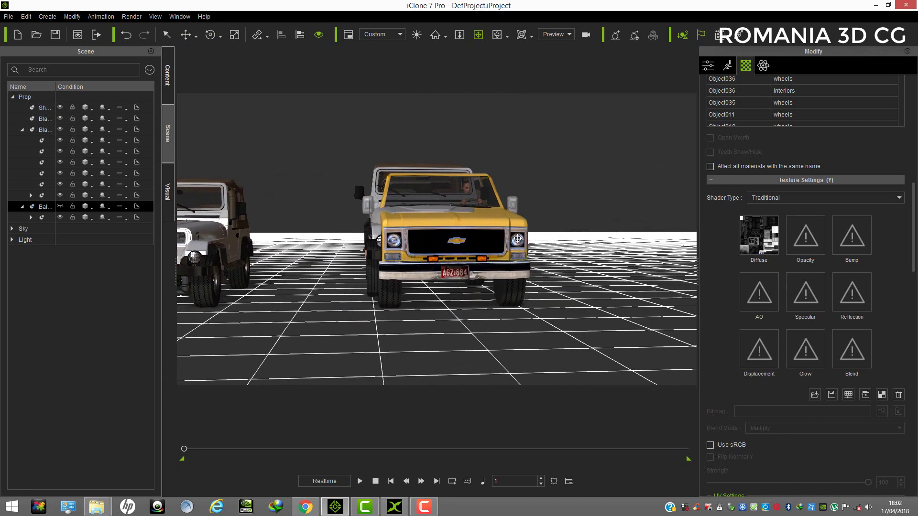
pyautogui.click(185, 36)
pyautogui.moveTo(423, 223); pyautogui.dragTo(455, 100)
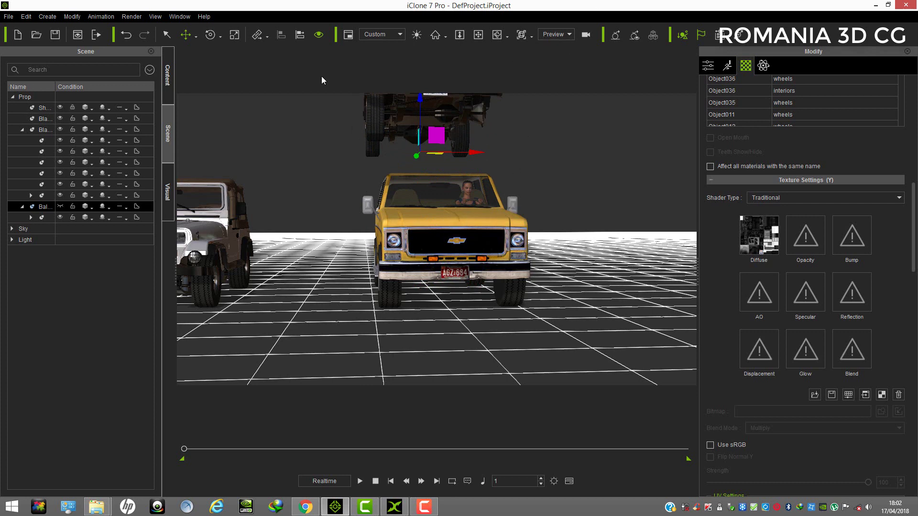
# Examine the Blazer beneath the raised Jeep from several angles and up close.
pyautogui.click(478, 35)
pyautogui.moveTo(416, 211); pyautogui.dragTo(489, 235, button='right')
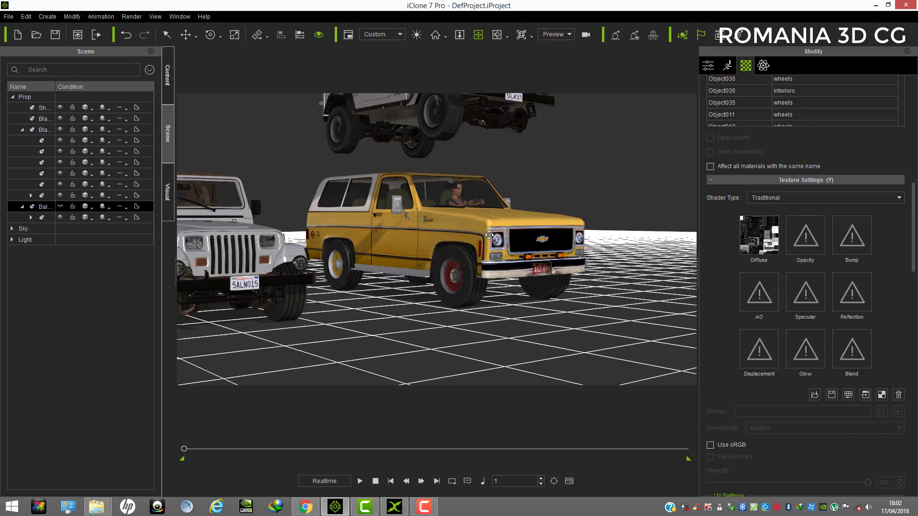
pyautogui.moveTo(489, 234); pyautogui.dragTo(488, 277)
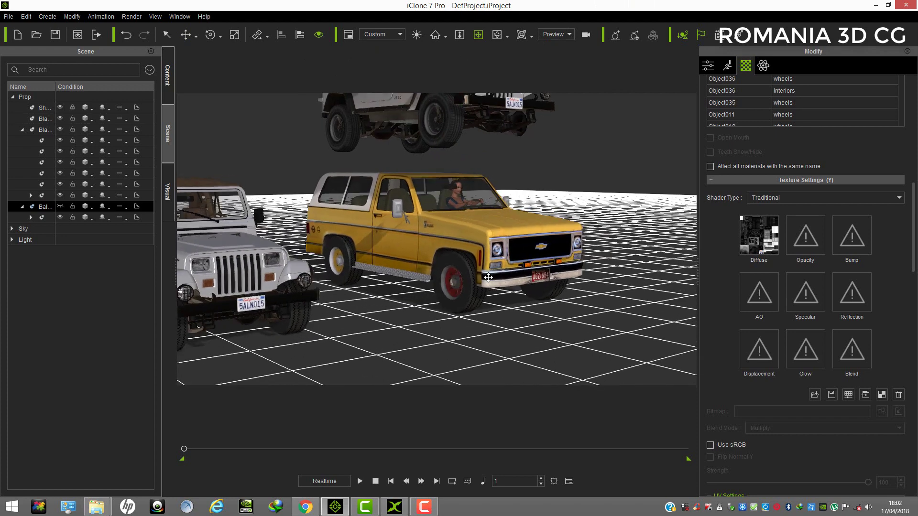
pyautogui.scroll(5, 480, 234)
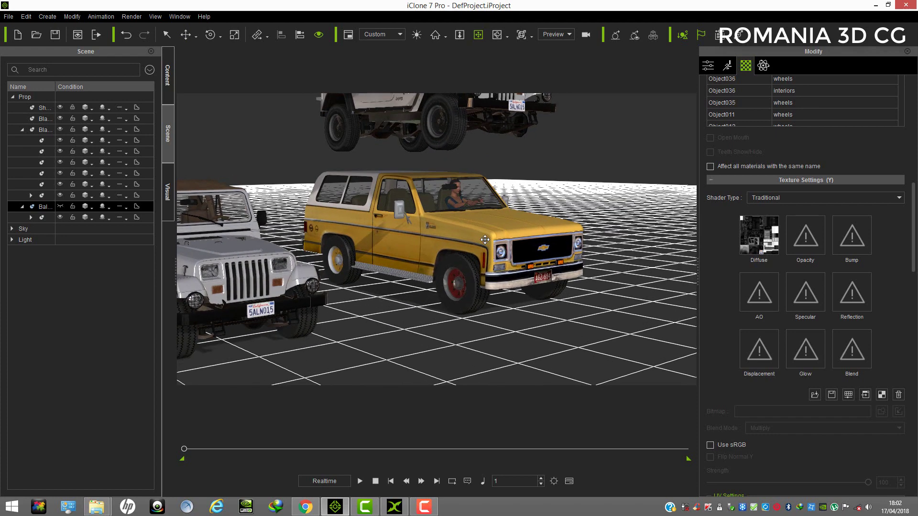
pyautogui.moveTo(497, 196); pyautogui.dragTo(494, 244)
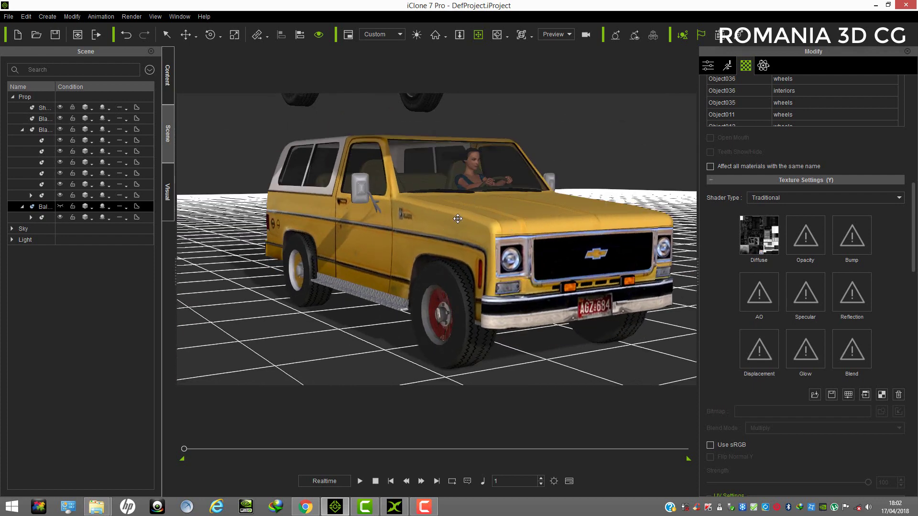
pyautogui.moveTo(498, 215); pyautogui.dragTo(509, 205)
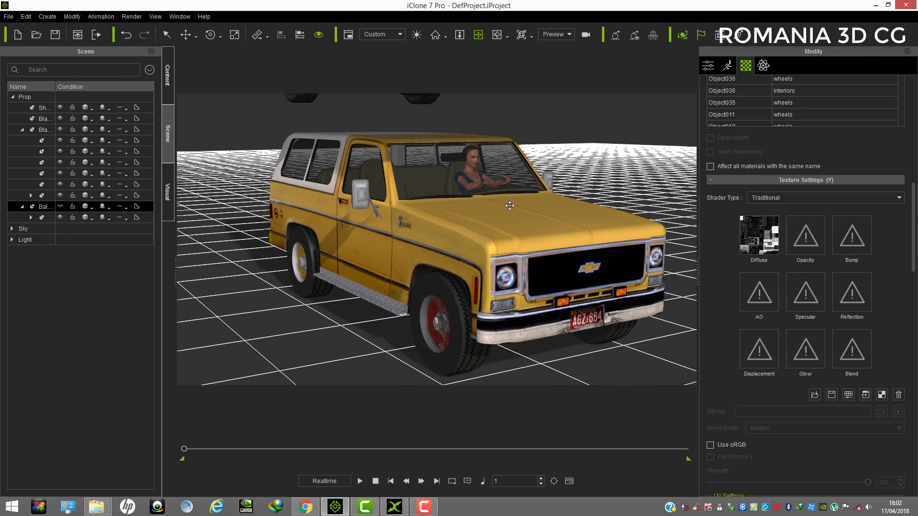
pyautogui.scroll(2, 506, 202)
pyautogui.scroll(-5, 511, 203)
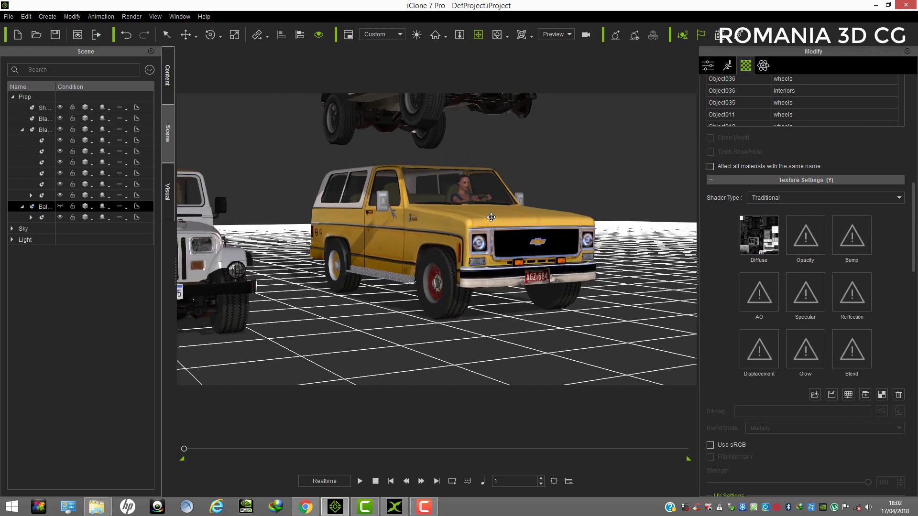
# Select the yellow Blazer and review the object commands available for it, including Perform.
pyautogui.click(491, 217)
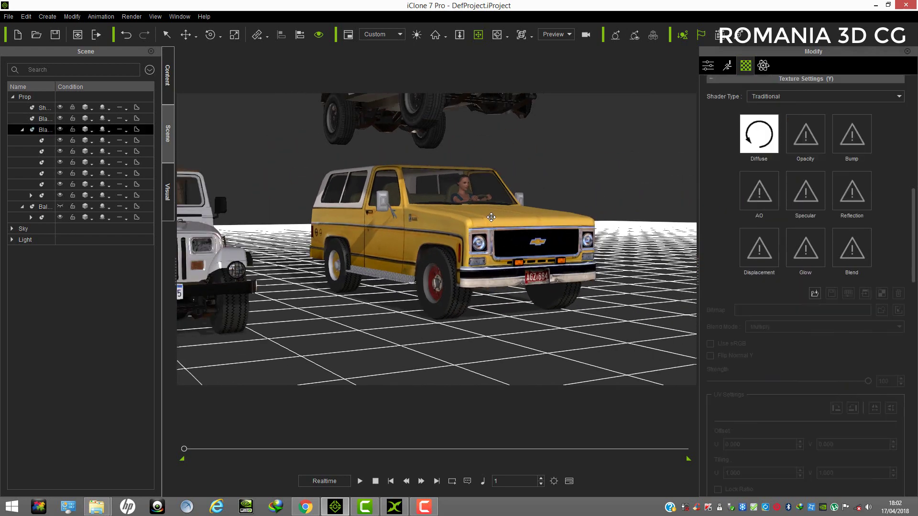
pyautogui.rightClick(491, 217)
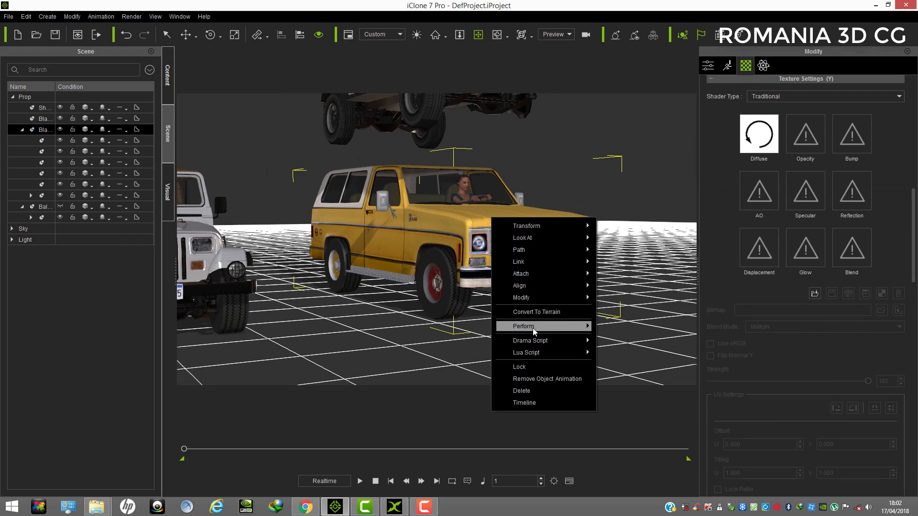
pyautogui.moveTo(533, 328)
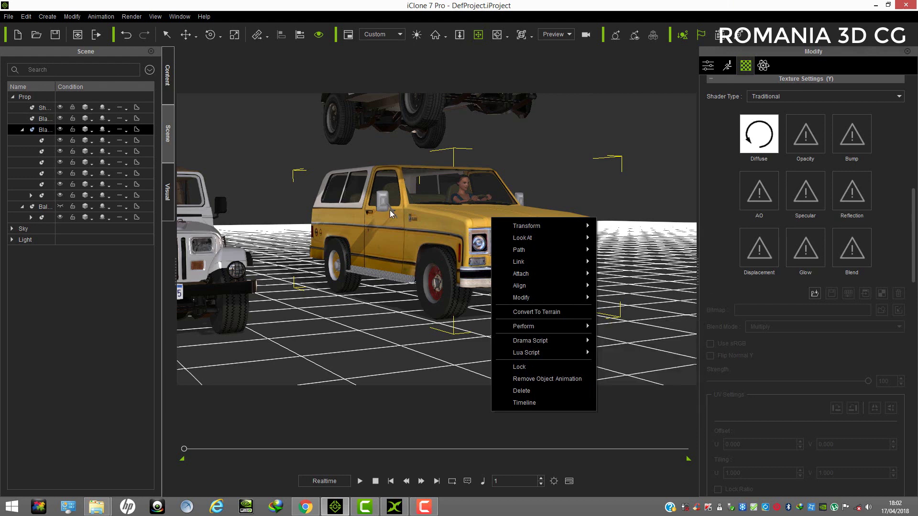
pyautogui.click(390, 211)
pyautogui.moveTo(487, 216); pyautogui.dragTo(490, 237, button='right')
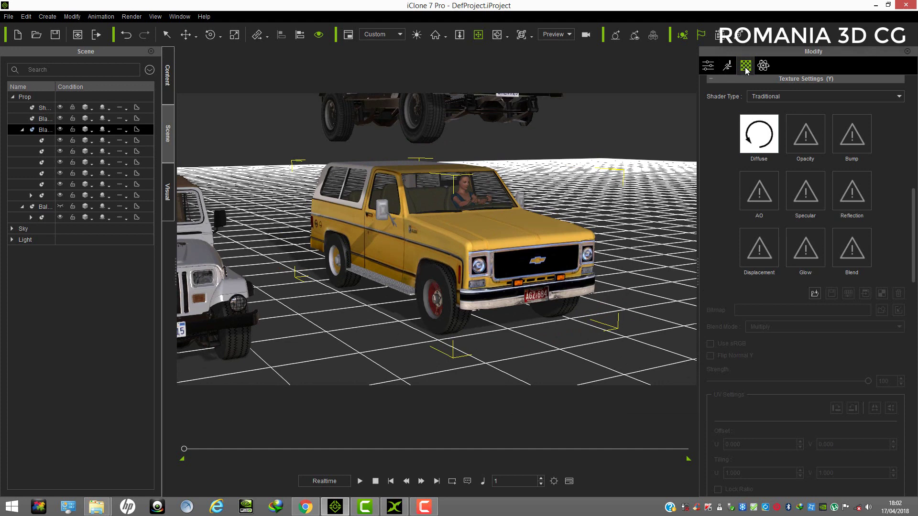
# Pick the Blazer's body paint material blpaint from the model and set its Opacity to 0.
pyautogui.moveTo(913, 229); pyautogui.dragTo(913, 118)
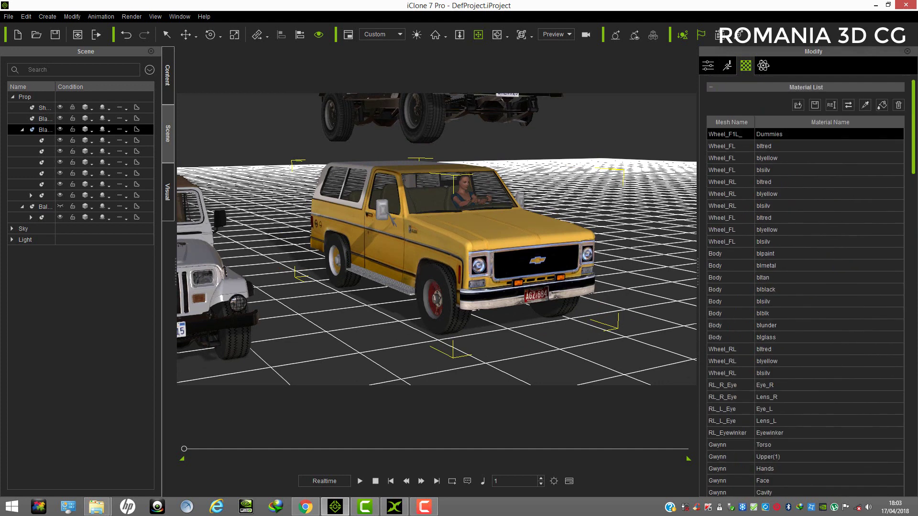
pyautogui.click(863, 106)
pyautogui.click(864, 106)
pyautogui.click(509, 236)
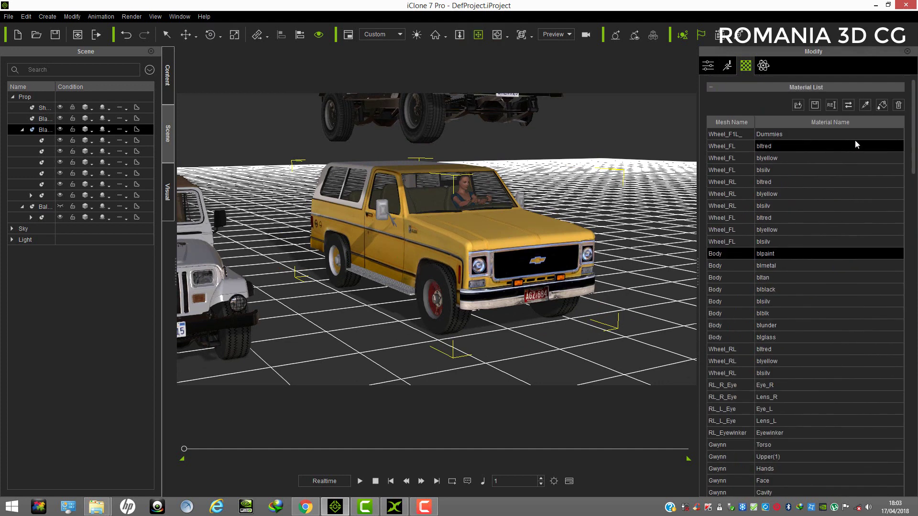
pyautogui.moveTo(915, 160); pyautogui.dragTo(916, 265)
pyautogui.scroll(-10, 860, 298)
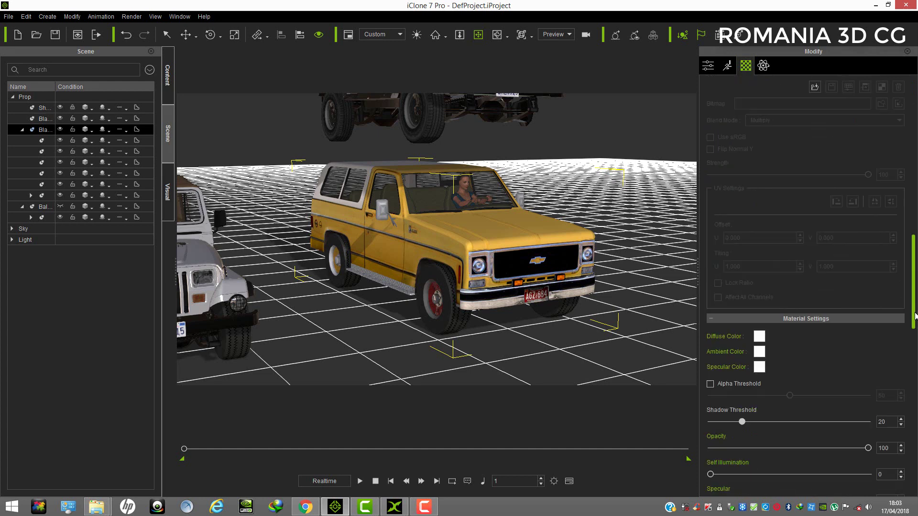
pyautogui.moveTo(868, 286); pyautogui.dragTo(457, 289)
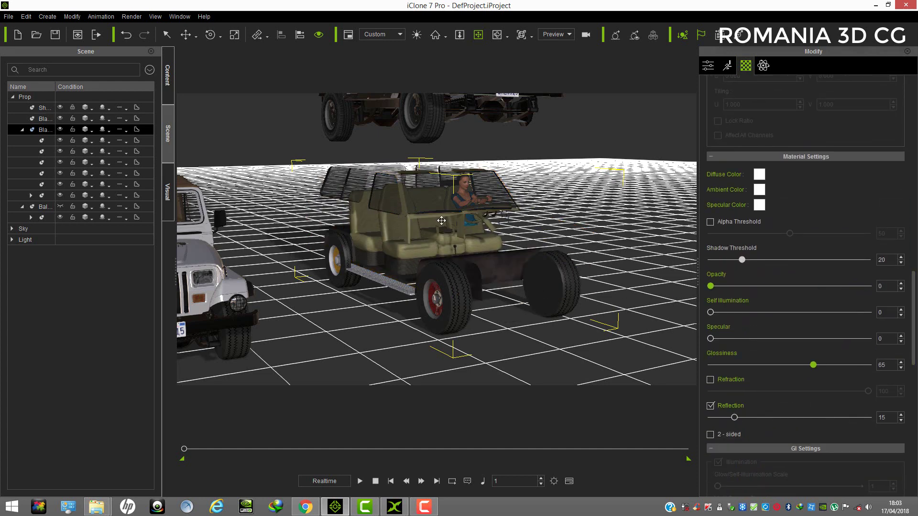
# Lower the raised ball-rigged Jeep onto the Blazer's chassis, aligning it sideways from the front view.
pyautogui.moveTo(465, 234); pyautogui.dragTo(477, 198, button='right')
pyautogui.moveTo(510, 162); pyautogui.dragTo(382, 214, button='right')
pyautogui.click(419, 123)
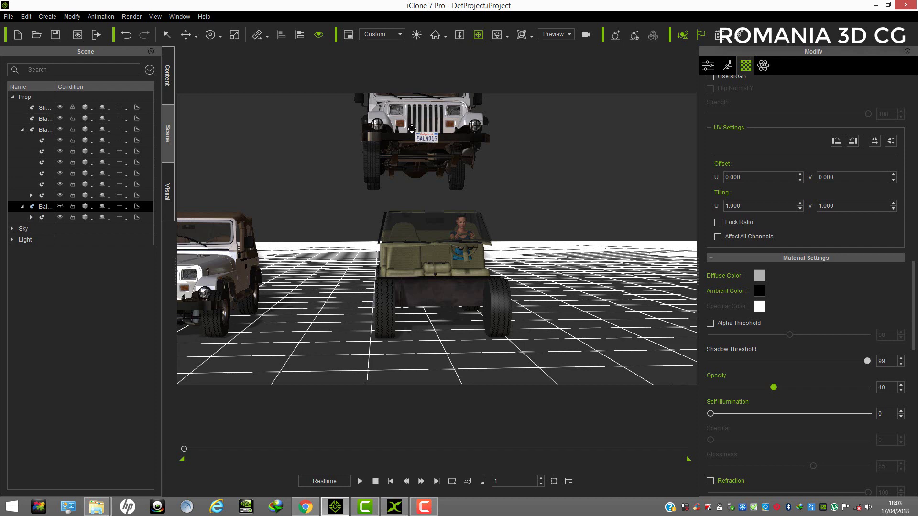
pyautogui.scroll(-5, 411, 128)
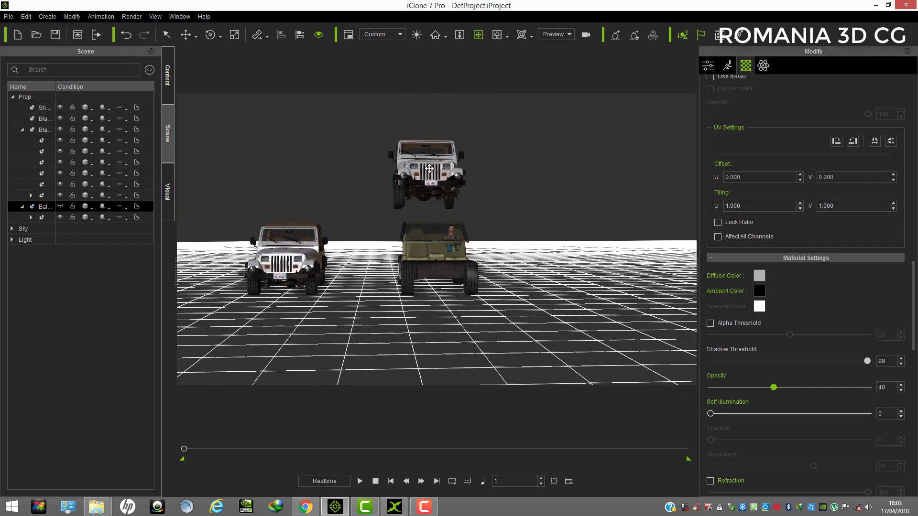
pyautogui.press('w')
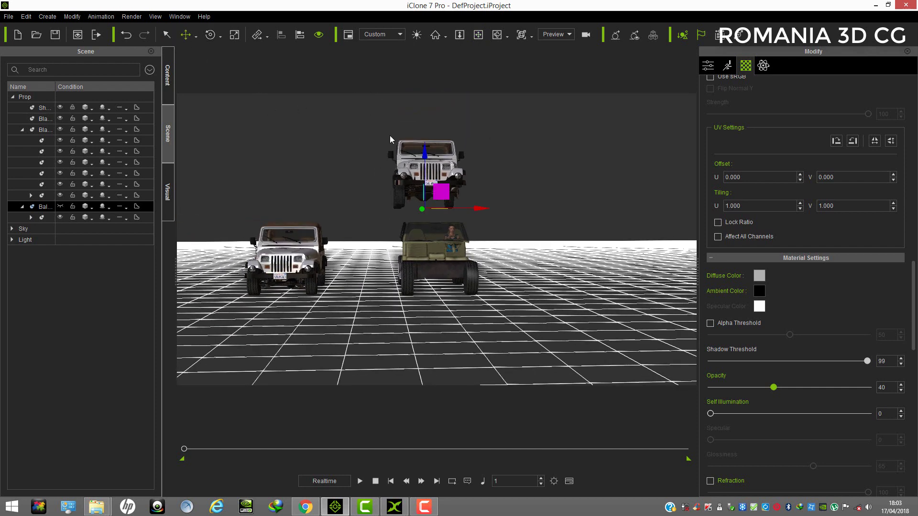
pyautogui.moveTo(440, 197); pyautogui.dragTo(449, 272)
# Scale the Blazer slightly narrower across its width so its wheels sit closer beneath the Jeep's front fenders.
pyautogui.scroll(5, 452, 268)
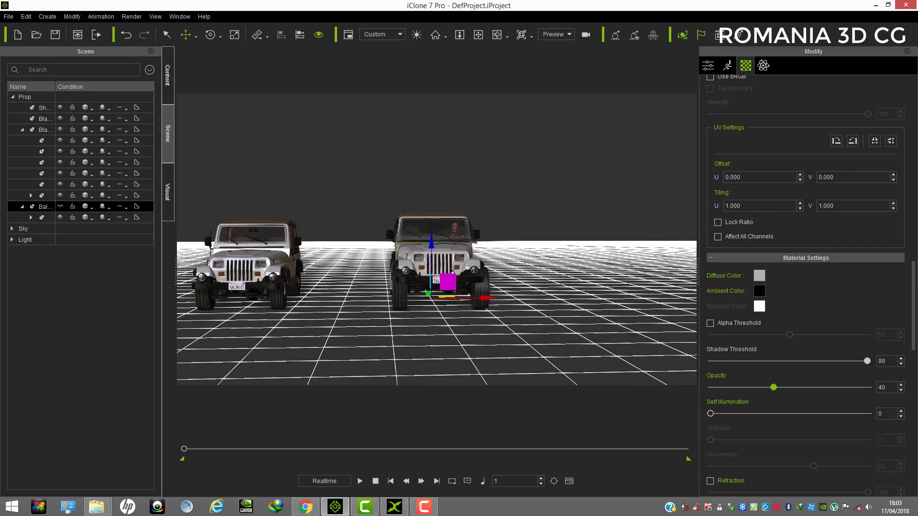
pyautogui.click(478, 35)
pyautogui.moveTo(491, 270); pyautogui.dragTo(484, 234, button='right')
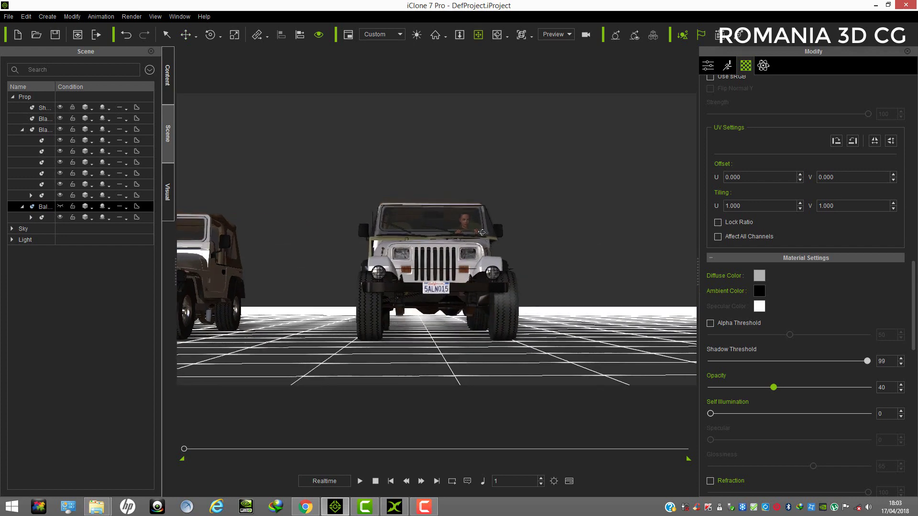
pyautogui.scroll(4, 484, 234)
pyautogui.moveTo(452, 254); pyautogui.dragTo(461, 199)
pyautogui.moveTo(462, 200); pyautogui.dragTo(457, 239, button='right')
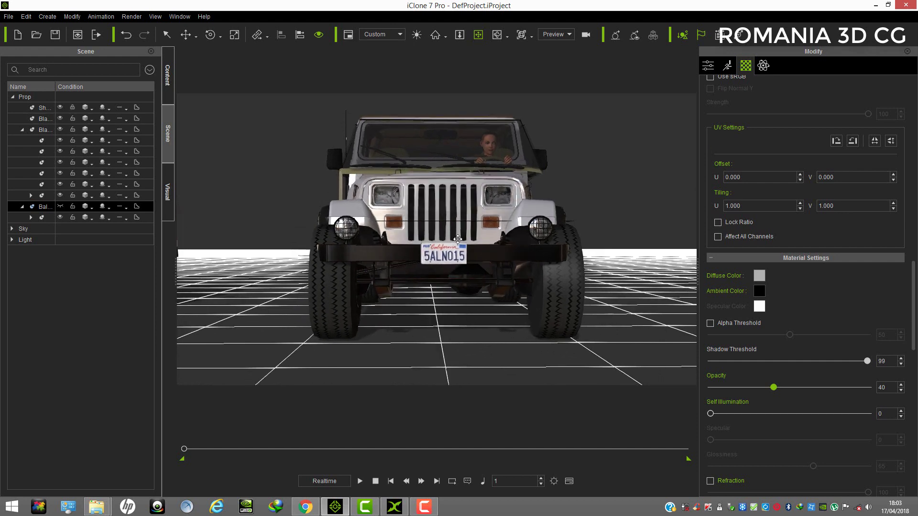
pyautogui.click(342, 322)
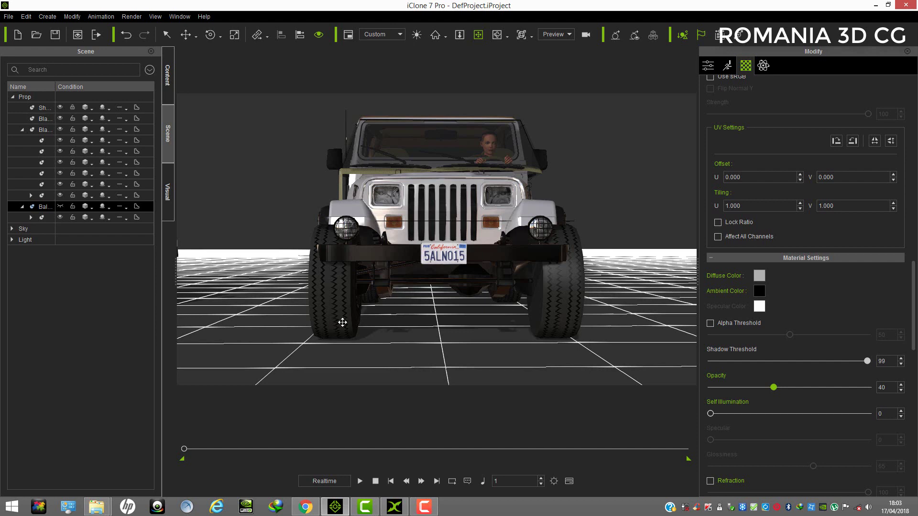
pyautogui.click(234, 35)
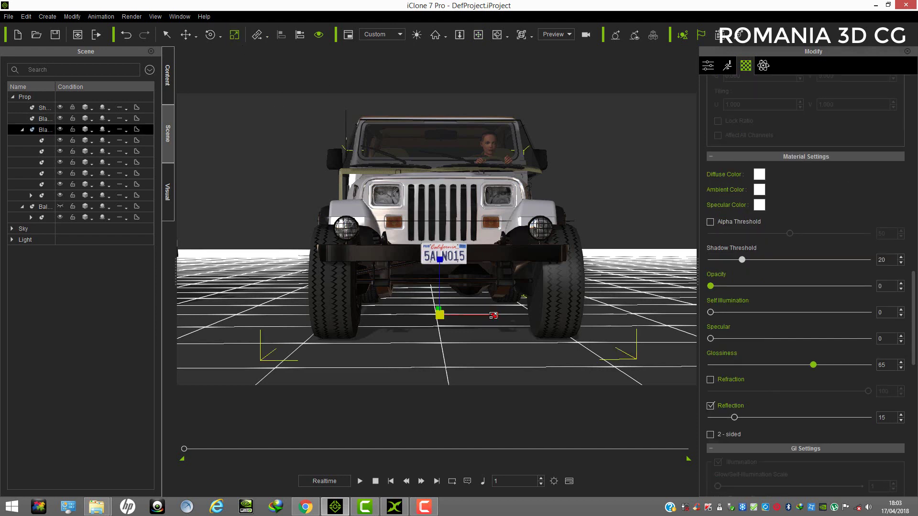
pyautogui.moveTo(493, 316)
pyautogui.mouseDown()
pyautogui.moveTo(502, 319)
pyautogui.moveTo(479, 320)
pyautogui.moveTo(489, 322)
pyautogui.mouseUp()
pyautogui.moveTo(496, 323); pyautogui.dragTo(493, 323)
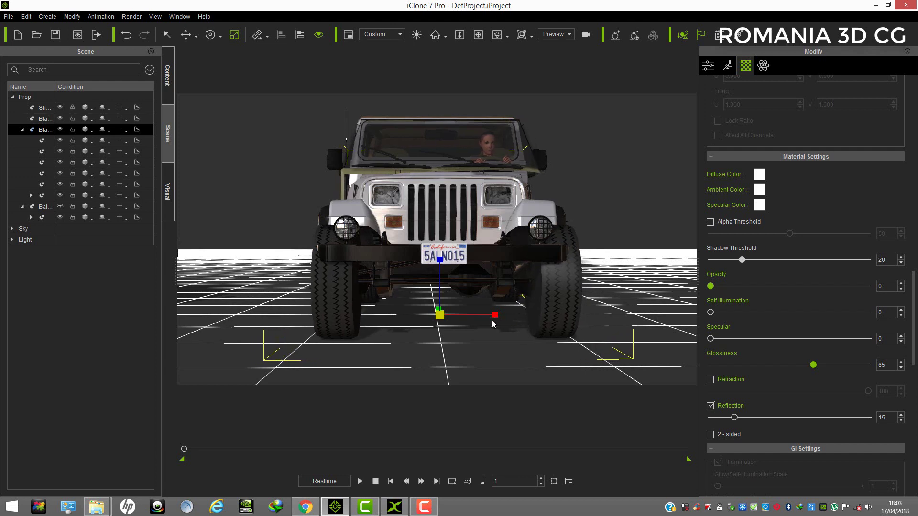
# Scale the Blazer down uniformly and shift it slightly forward so its wheels line up with the Jeep's wheel arches.
pyautogui.click(478, 36)
pyautogui.moveTo(412, 214); pyautogui.dragTo(528, 328, button='right')
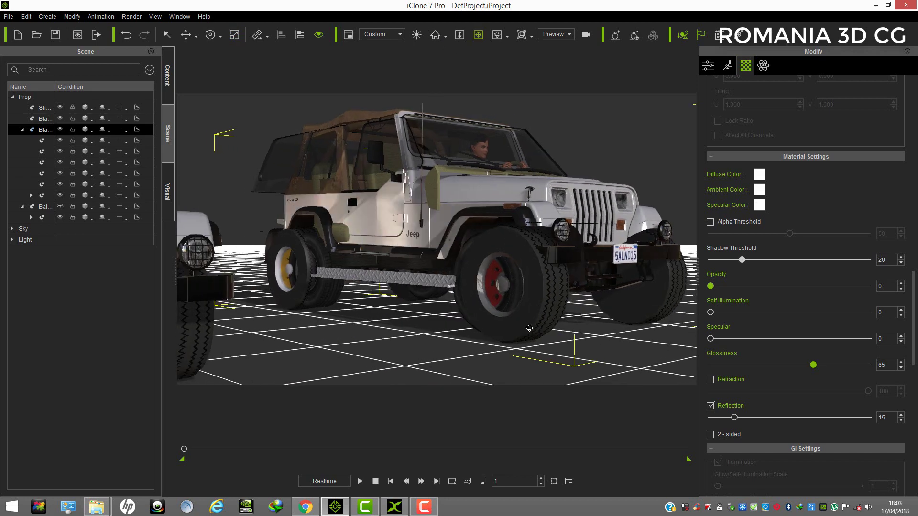
pyautogui.moveTo(529, 328); pyautogui.dragTo(419, 208)
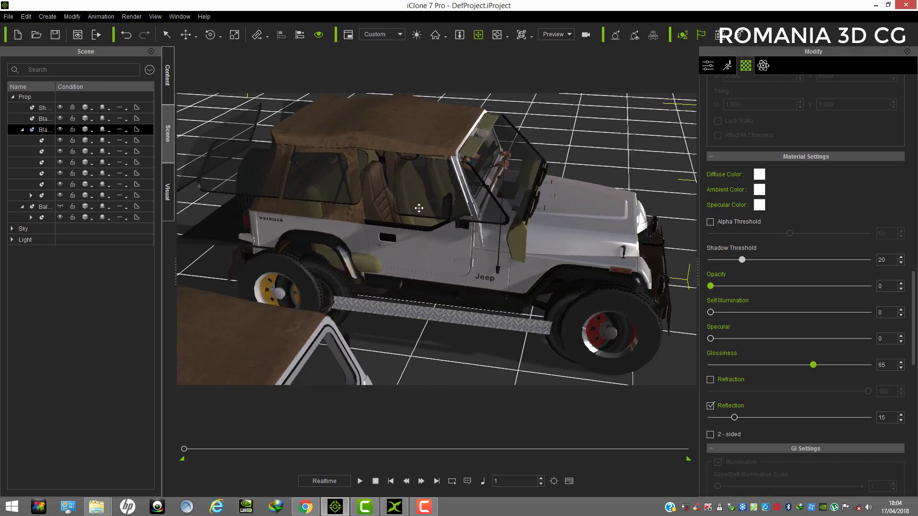
pyautogui.moveTo(418, 208); pyautogui.dragTo(454, 265, button='right')
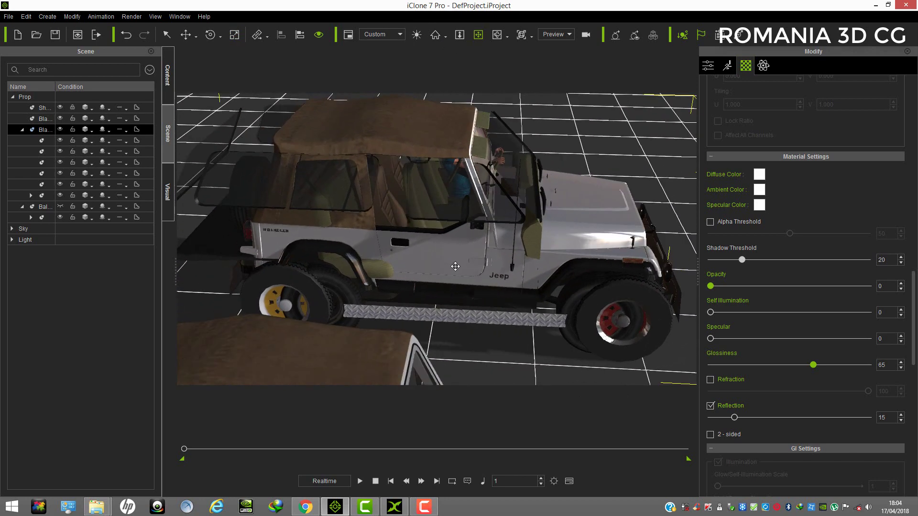
pyautogui.click(234, 35)
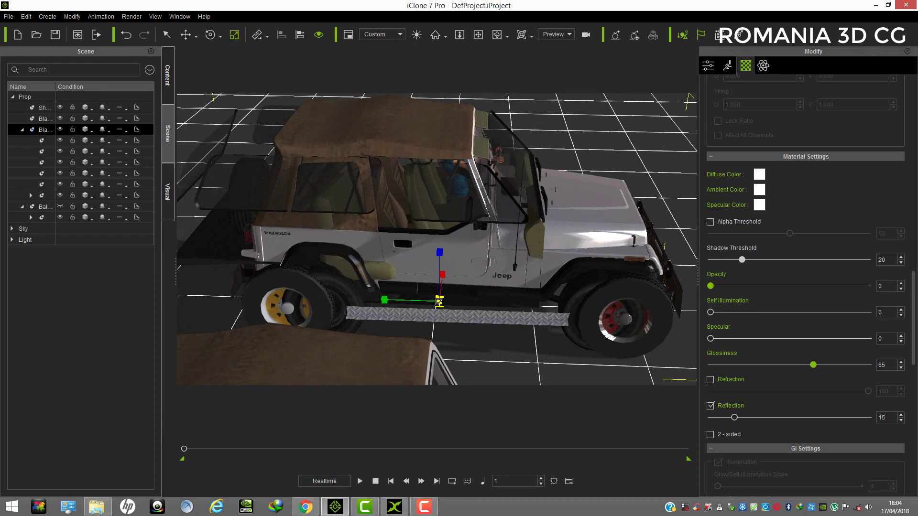
pyautogui.moveTo(438, 303); pyautogui.dragTo(404, 315)
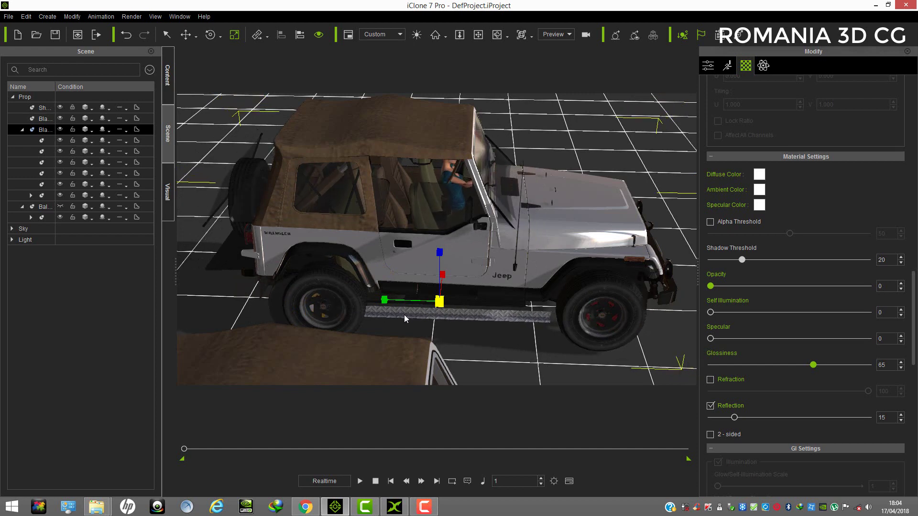
pyautogui.click(185, 34)
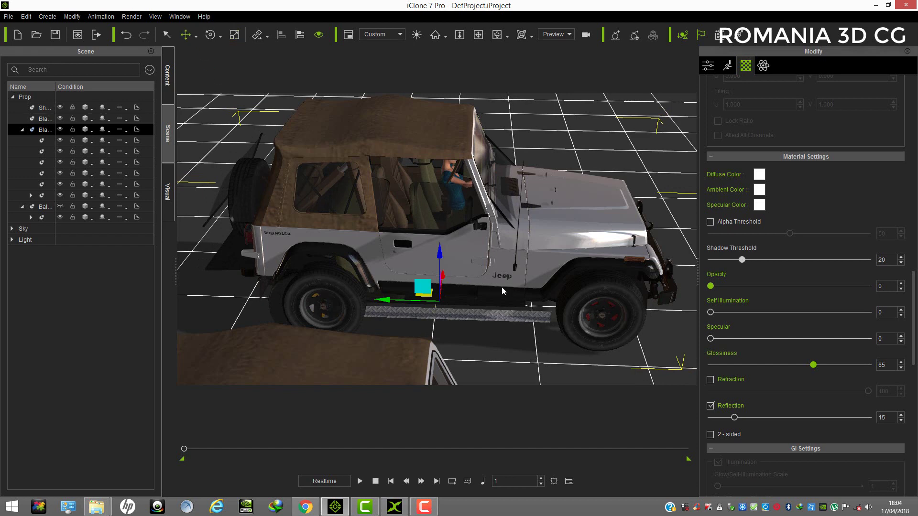
pyautogui.moveTo(384, 299); pyautogui.dragTo(392, 301)
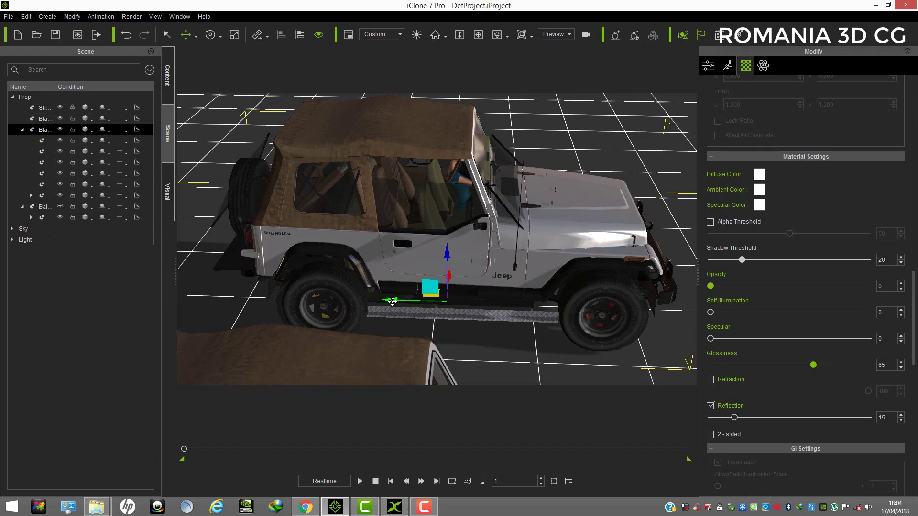
# Attach the ball-rigged Jeep to the Blazer's chassis part beneath it.
pyautogui.click(434, 140)
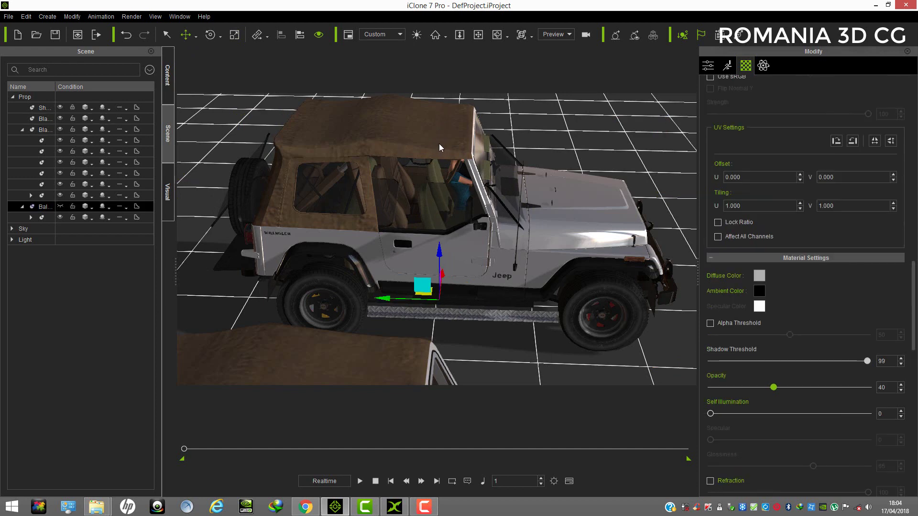
pyautogui.rightClick(438, 144)
pyautogui.moveTo(531, 200)
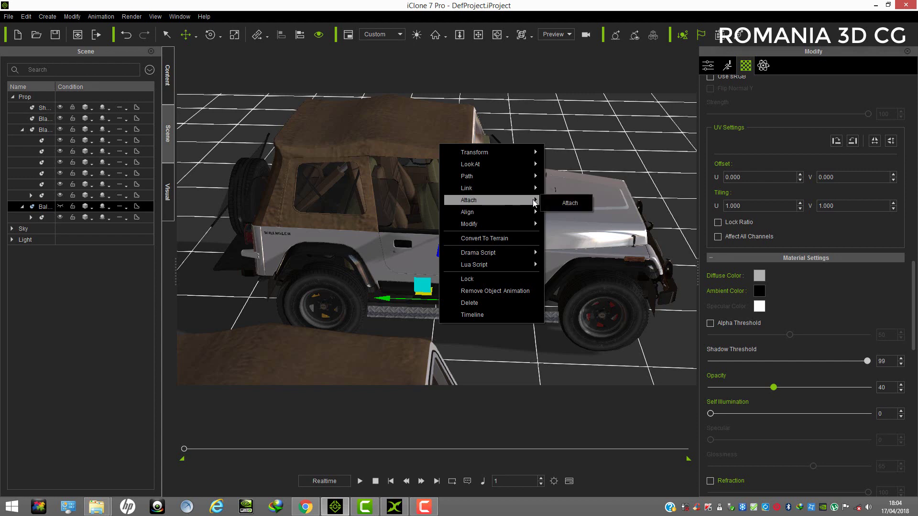
pyautogui.click(568, 203)
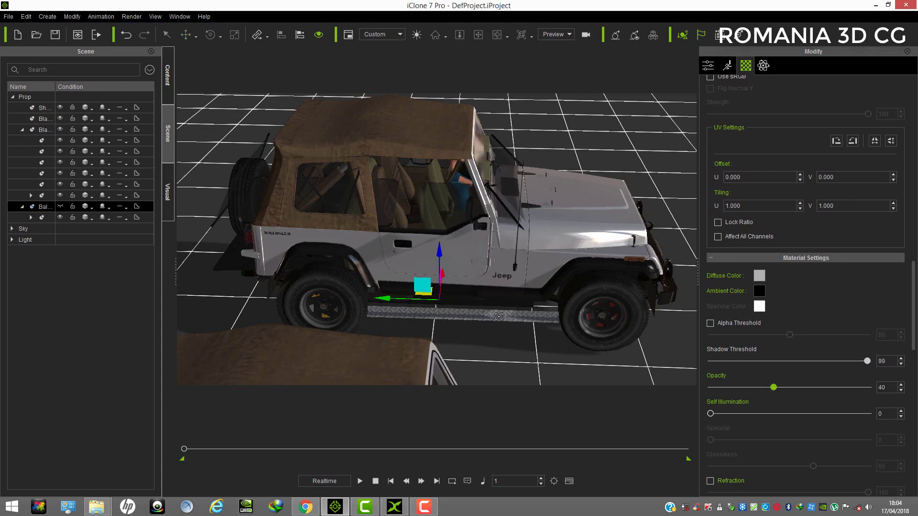
pyautogui.click(499, 316)
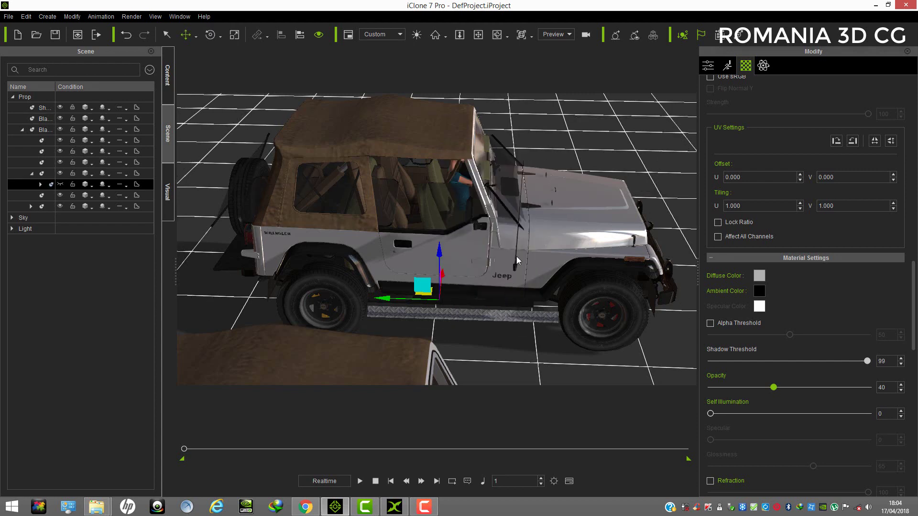
# Select the attached Jeep's body within the rig and lower it slightly over the Blazer's wheels.
pyautogui.moveTo(479, 142); pyautogui.dragTo(411, 187, button='right')
pyautogui.scroll(-3, 484, 191)
pyautogui.moveTo(483, 191); pyautogui.dragTo(499, 157, button='right')
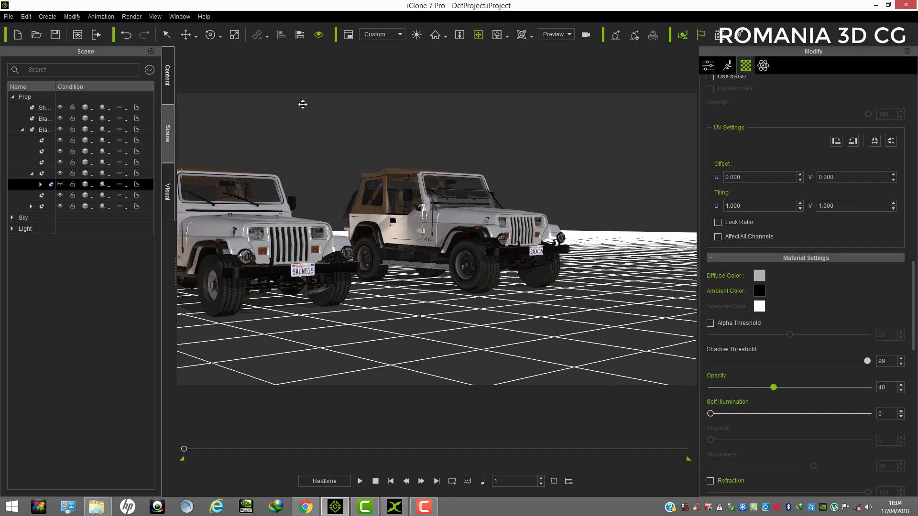
pyautogui.click(185, 34)
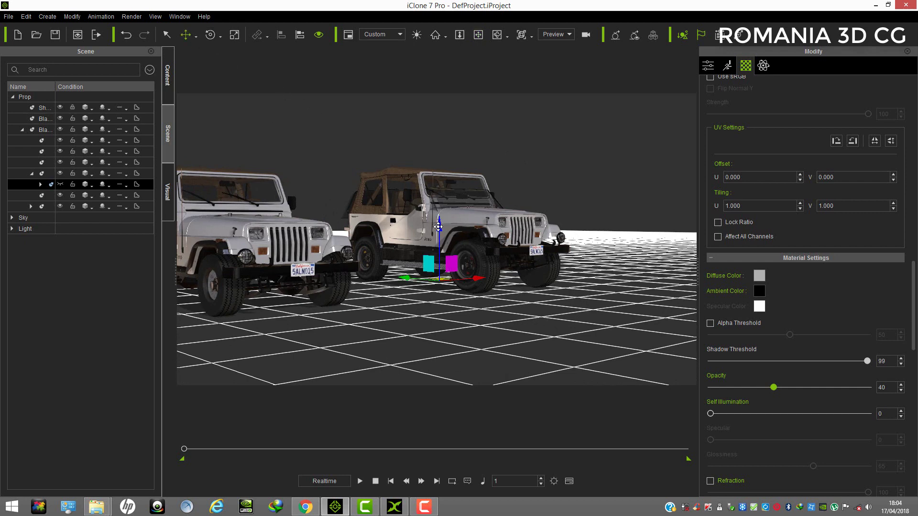
pyautogui.moveTo(438, 227); pyautogui.dragTo(438, 229)
pyautogui.click(166, 35)
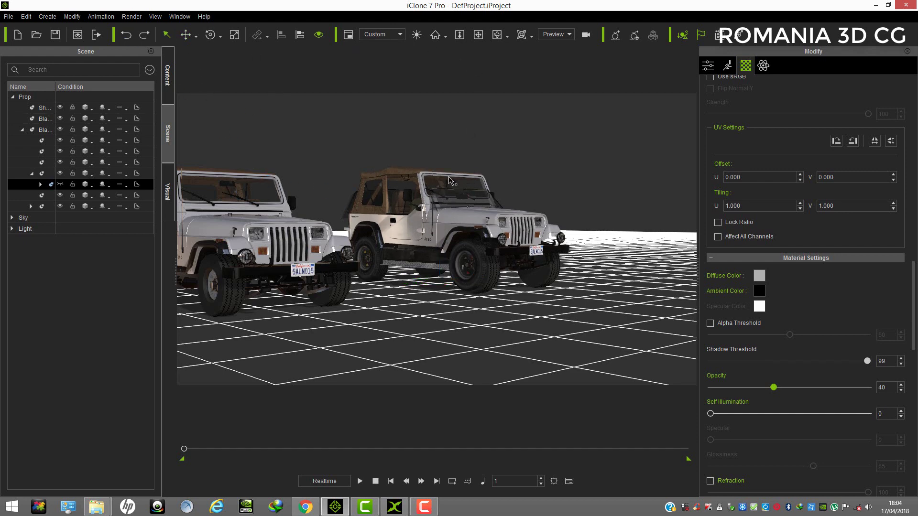
pyautogui.click(450, 179)
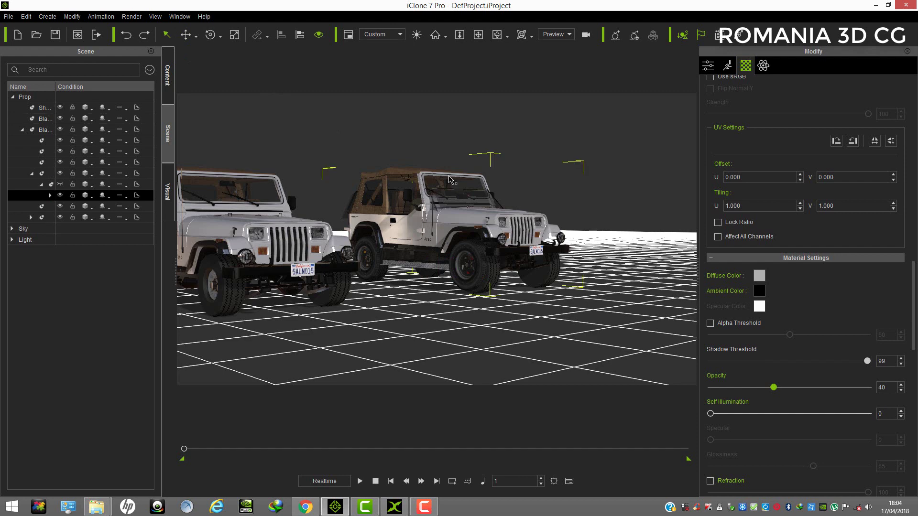
pyautogui.click(185, 35)
pyautogui.moveTo(449, 224)
pyautogui.mouseDown()
pyautogui.moveTo(449, 205)
pyautogui.moveTo(454, 228)
pyautogui.mouseUp()
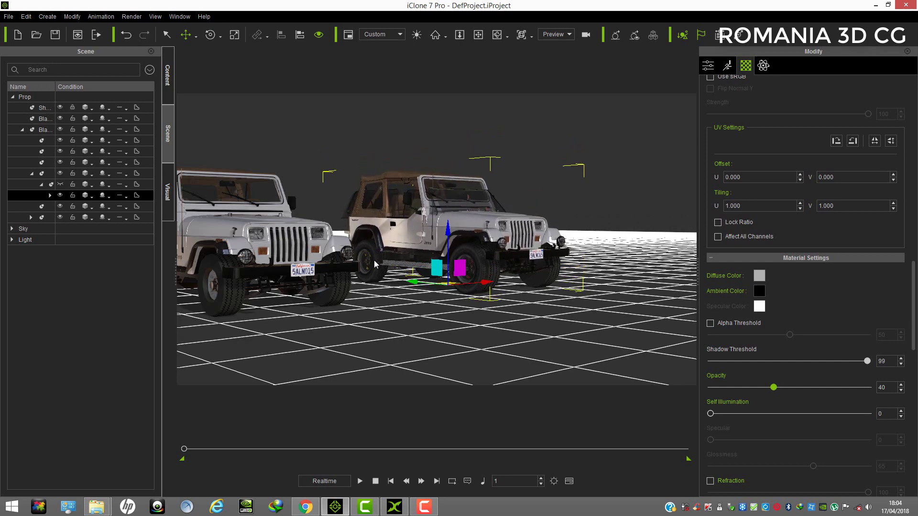
# Select the Blazer parent object, run its Blazer_Straight perform action, and watch the combined vehicle drive.
pyautogui.click(478, 35)
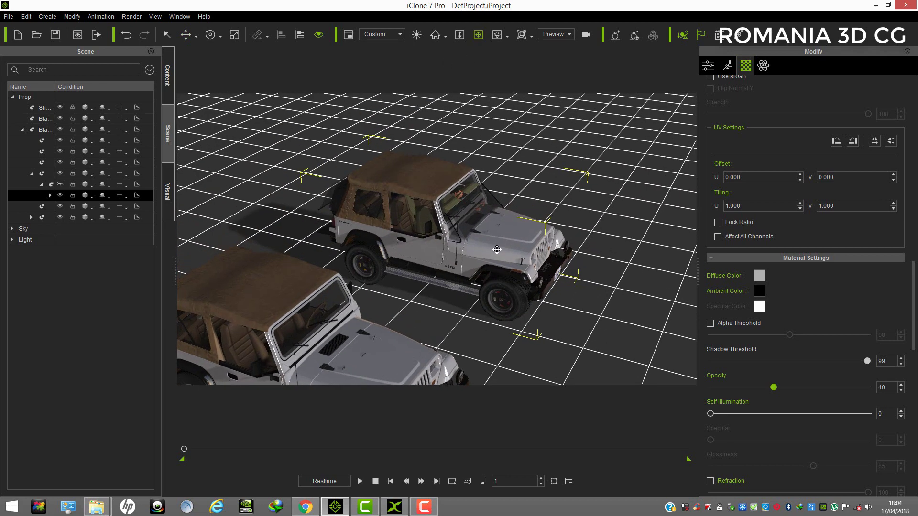
pyautogui.click(413, 226)
pyautogui.moveTo(433, 204); pyautogui.dragTo(427, 286, button='right')
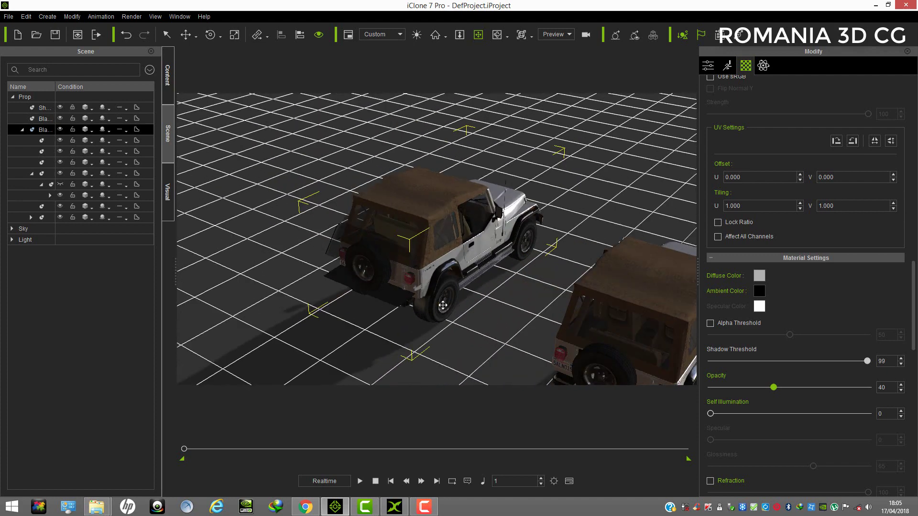
pyautogui.moveTo(546, 242); pyautogui.dragTo(500, 195, button='right')
pyautogui.moveTo(500, 195); pyautogui.dragTo(332, 256, button='middle')
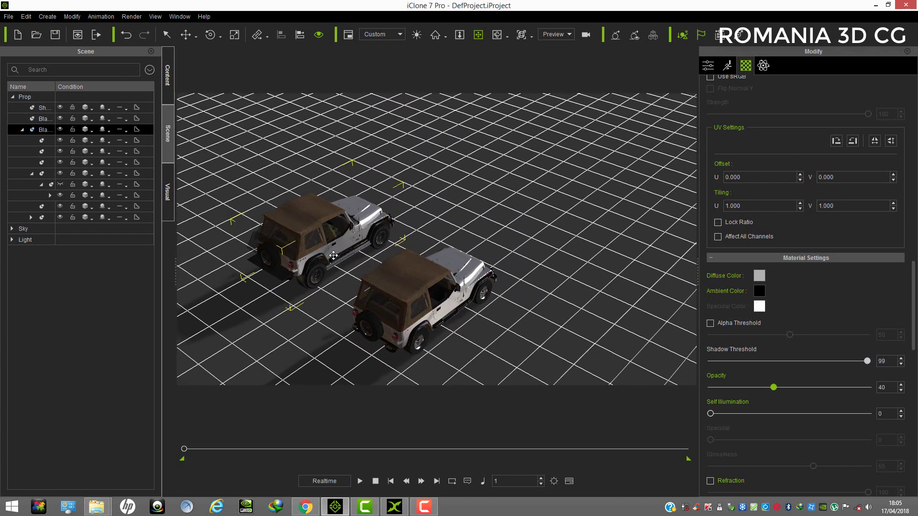
pyautogui.rightClick(325, 248)
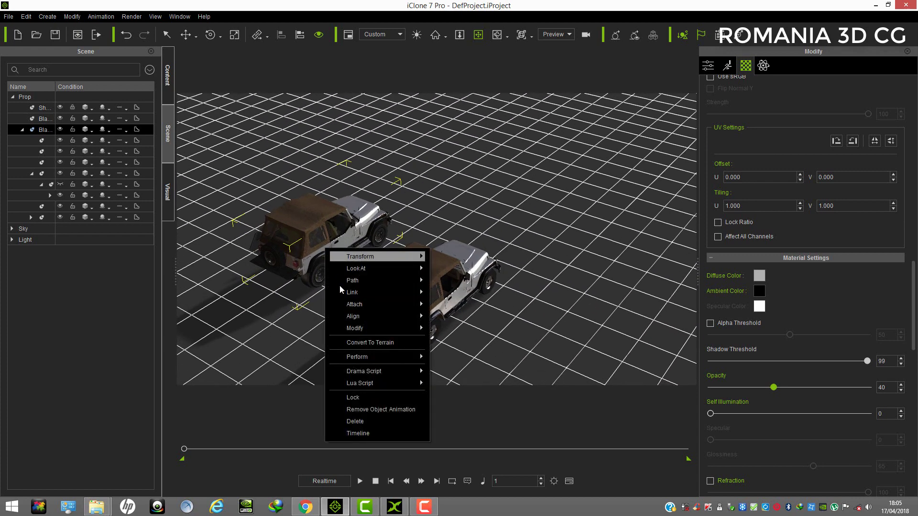
pyautogui.moveTo(365, 357)
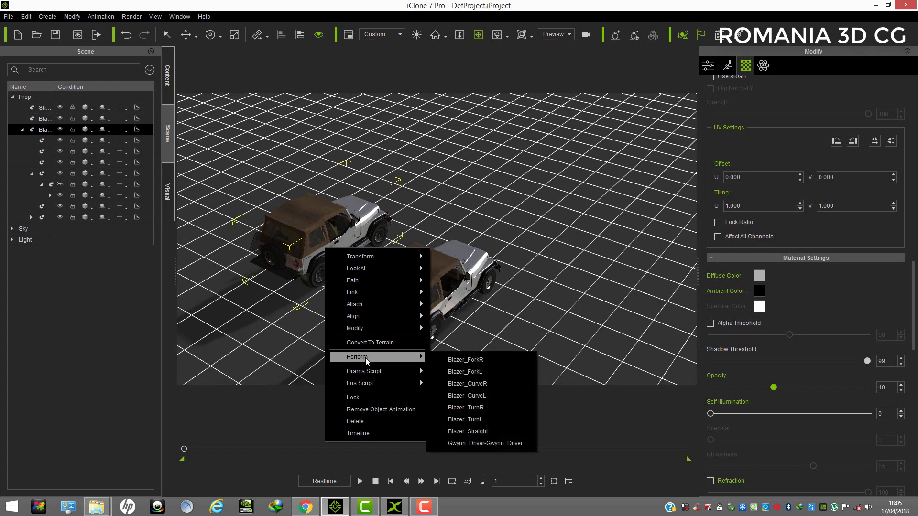
pyautogui.click(466, 431)
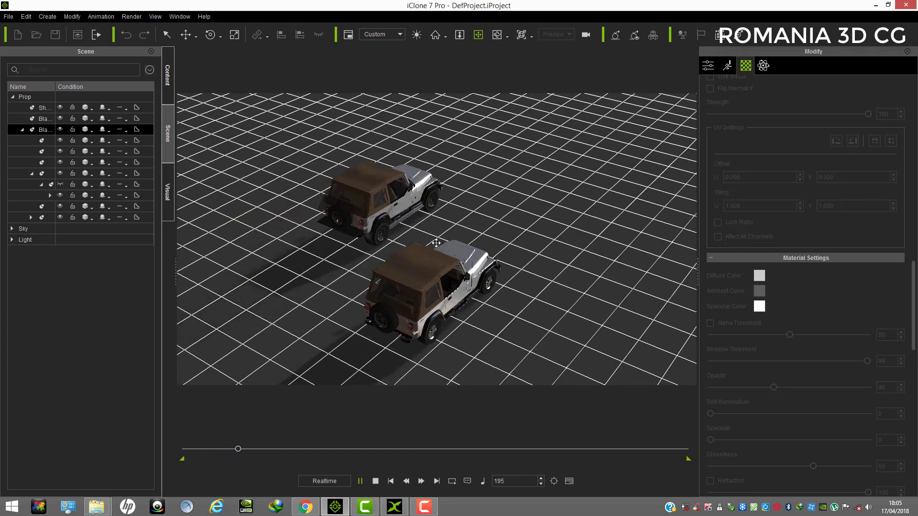
pyautogui.moveTo(436, 243); pyautogui.dragTo(449, 214, button='right')
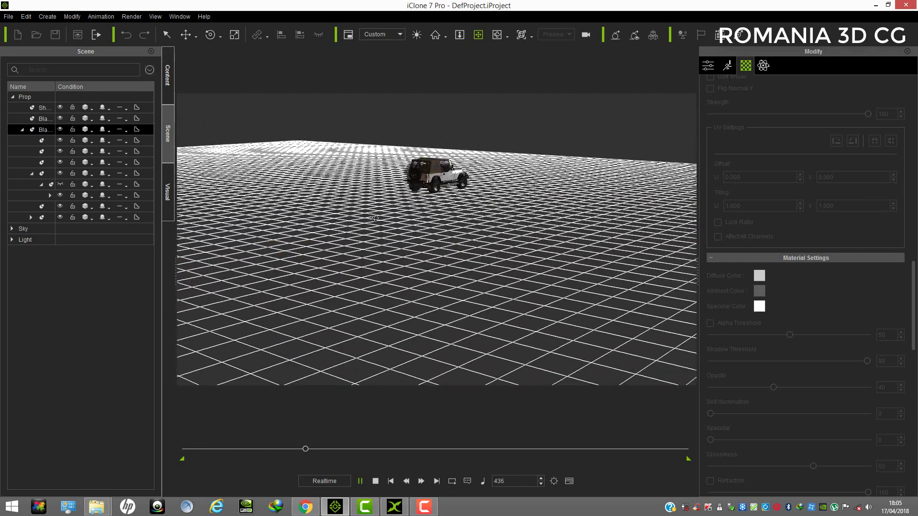
# Return the animation to the first frame and inspect the two Jeeps up close.
pyautogui.click(395, 481)
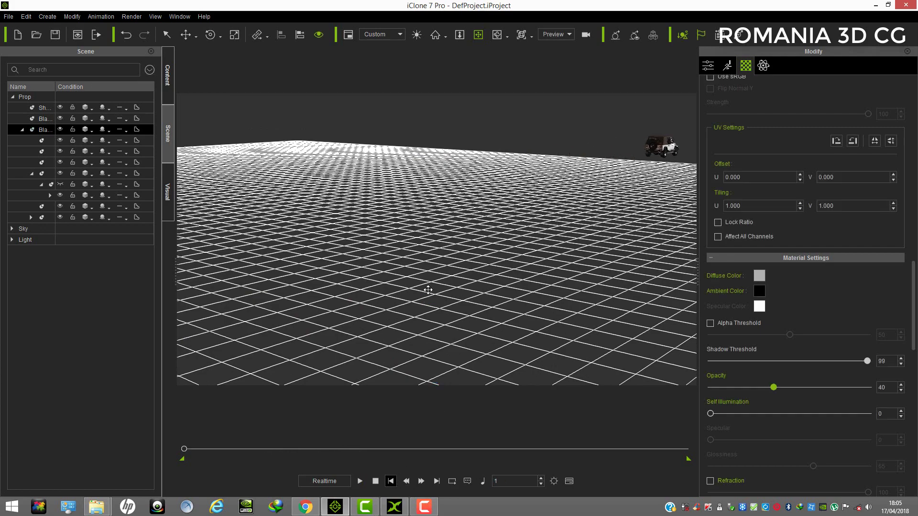
pyautogui.scroll(-2, 425, 282)
pyautogui.moveTo(389, 279); pyautogui.dragTo(332, 315, button='right')
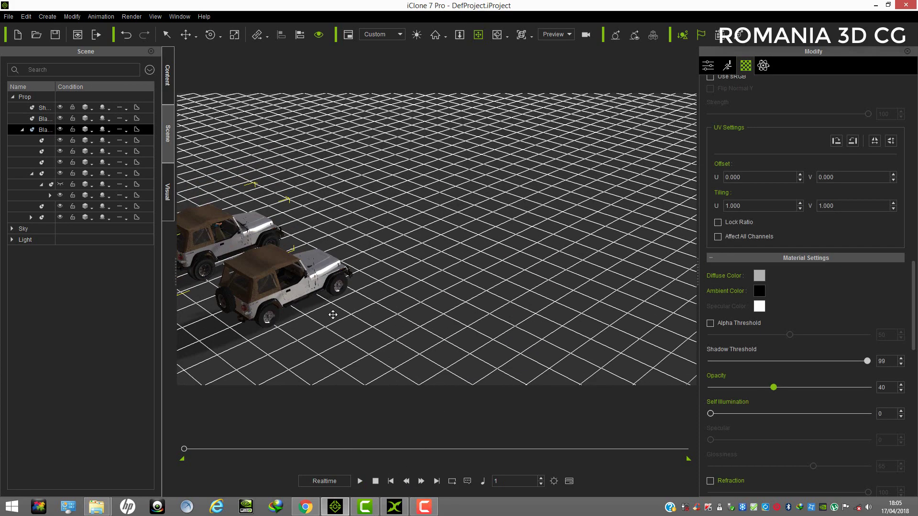
pyautogui.moveTo(333, 315); pyautogui.dragTo(293, 243, button='middle')
pyautogui.scroll(6, 333, 252)
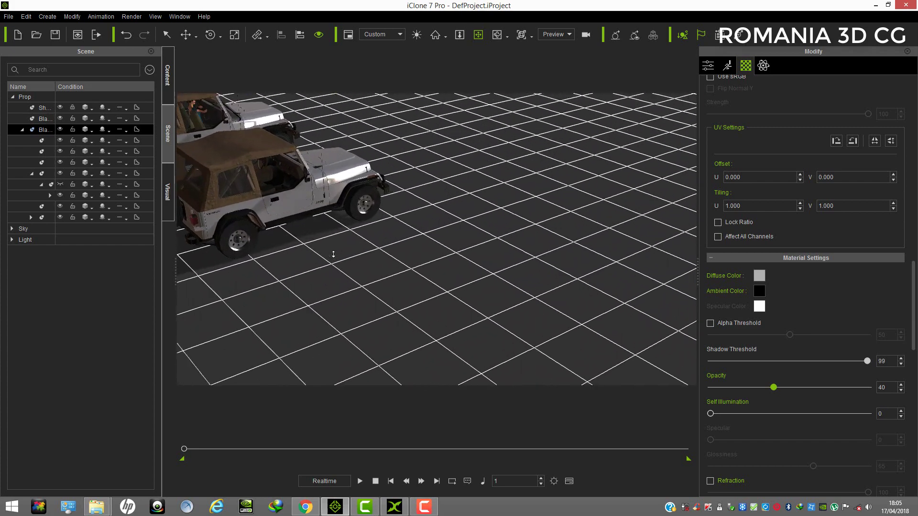
# Select the second Jeep in the scene and move it backward along its length, behind the first Jeep.
pyautogui.scroll(3, 327, 249)
pyautogui.moveTo(303, 209); pyautogui.dragTo(458, 259, button='middle')
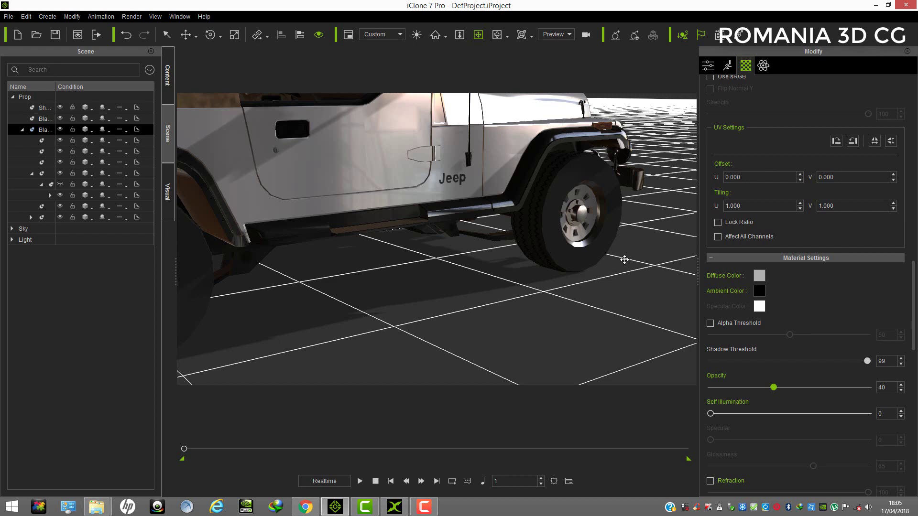
pyautogui.scroll(-5, 566, 226)
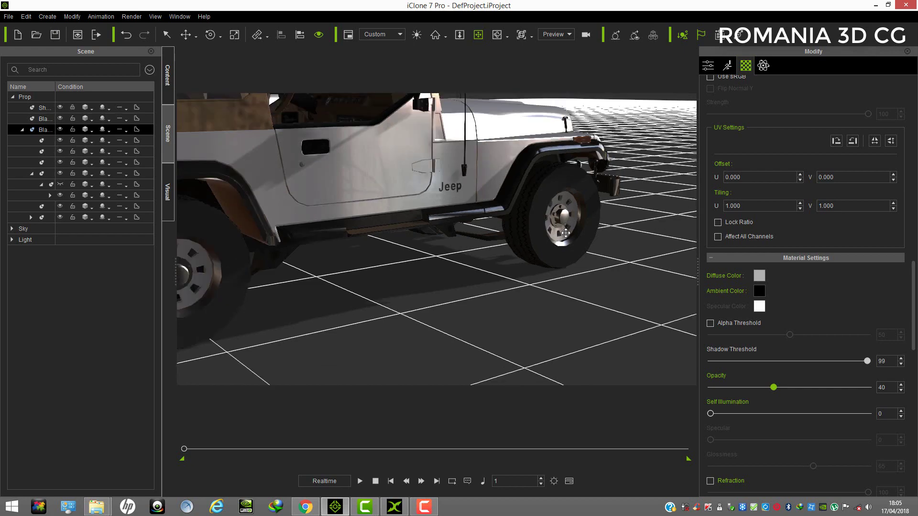
pyautogui.moveTo(498, 218); pyautogui.dragTo(442, 256, button='right')
pyautogui.scroll(-5, 488, 245)
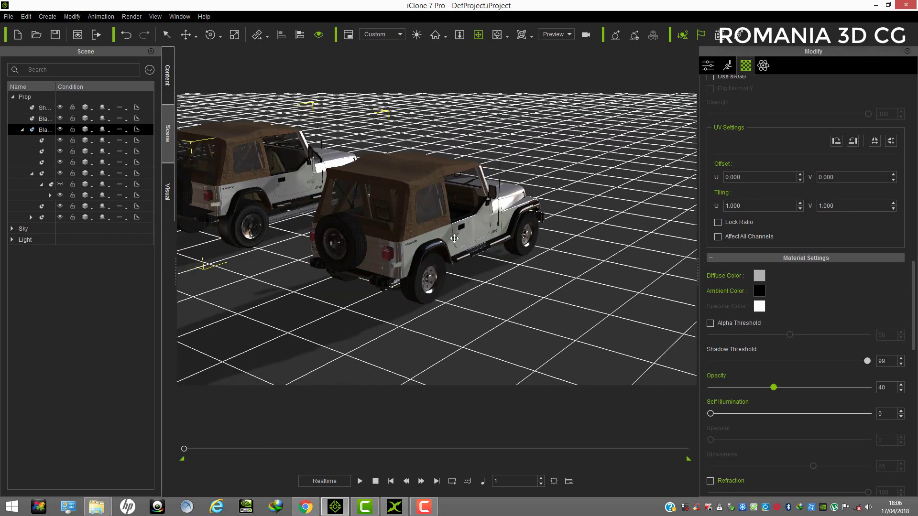
pyautogui.click(454, 238)
pyautogui.scroll(-6, 488, 244)
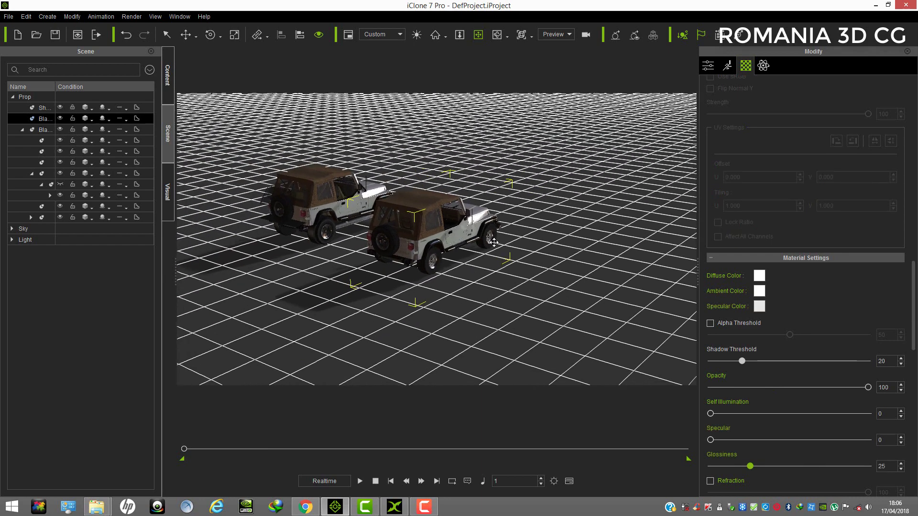
pyautogui.click(185, 35)
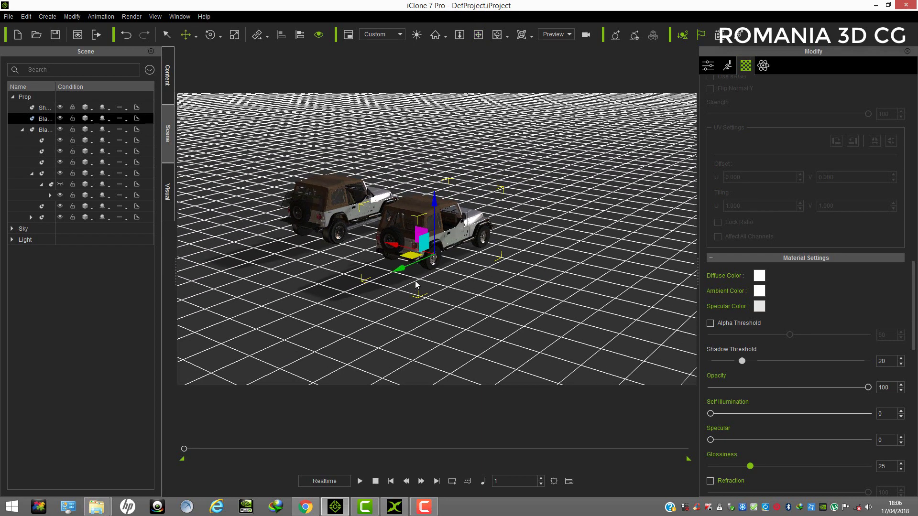
pyautogui.moveTo(399, 272); pyautogui.dragTo(256, 339)
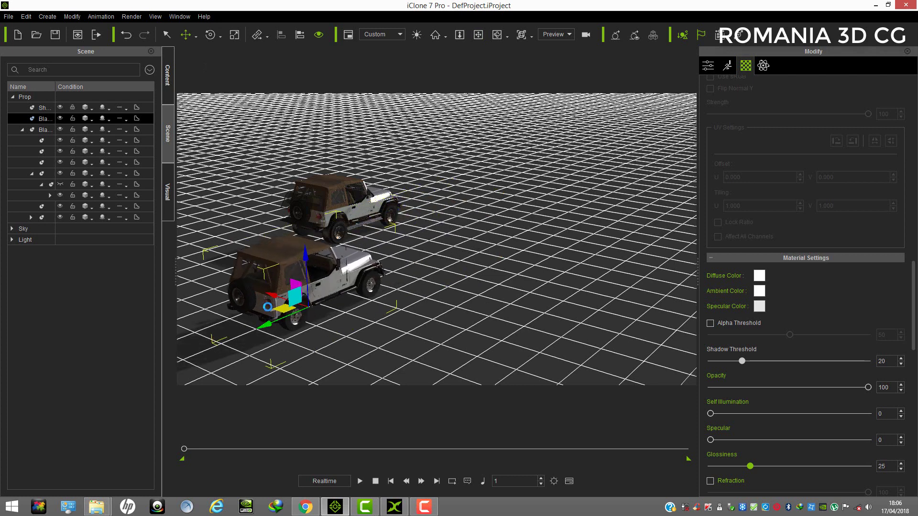
# Run a Perform action on the moved Jeep, watch both vehicles drive, and pause the playback.
pyautogui.rightClick(357, 215)
pyautogui.click(342, 205)
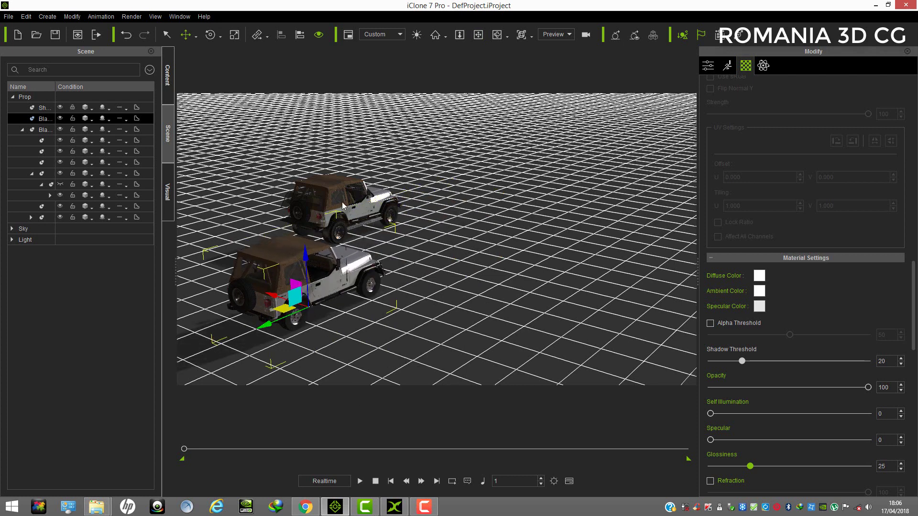
pyautogui.rightClick(312, 300)
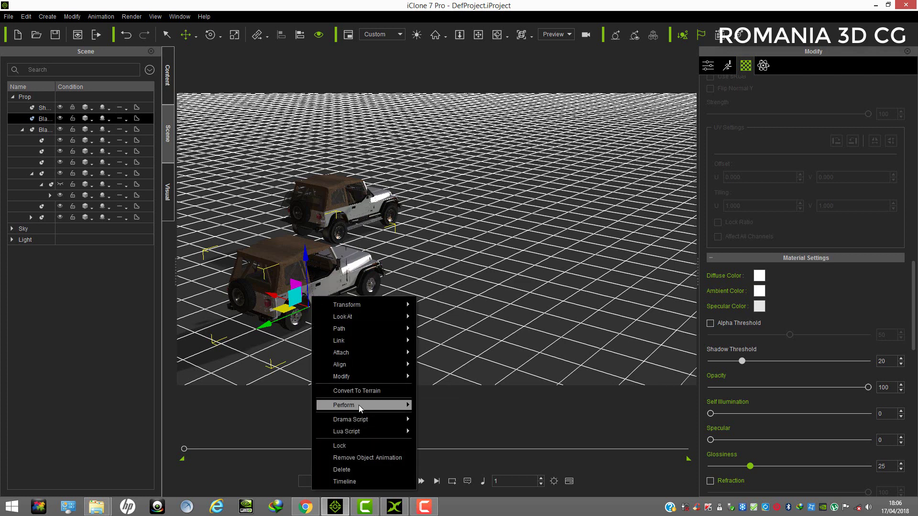
pyautogui.moveTo(358, 405)
pyautogui.click(454, 480)
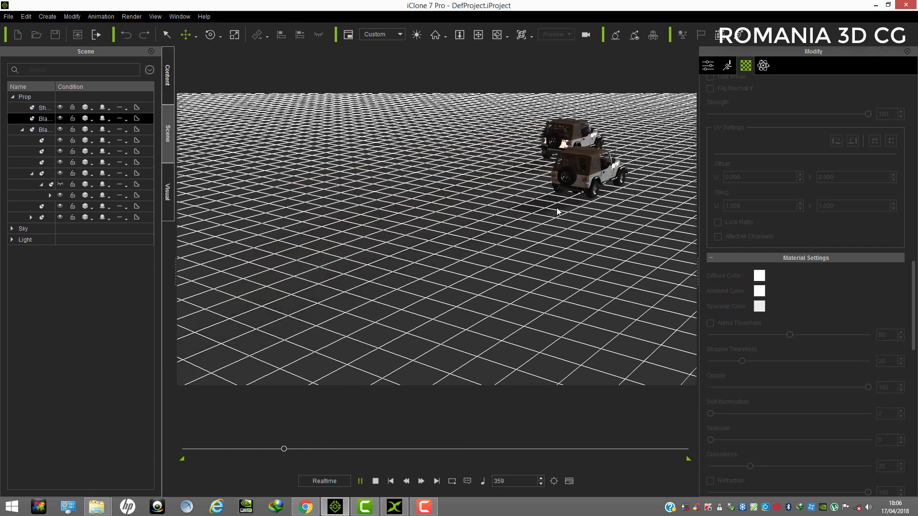
pyautogui.click(361, 482)
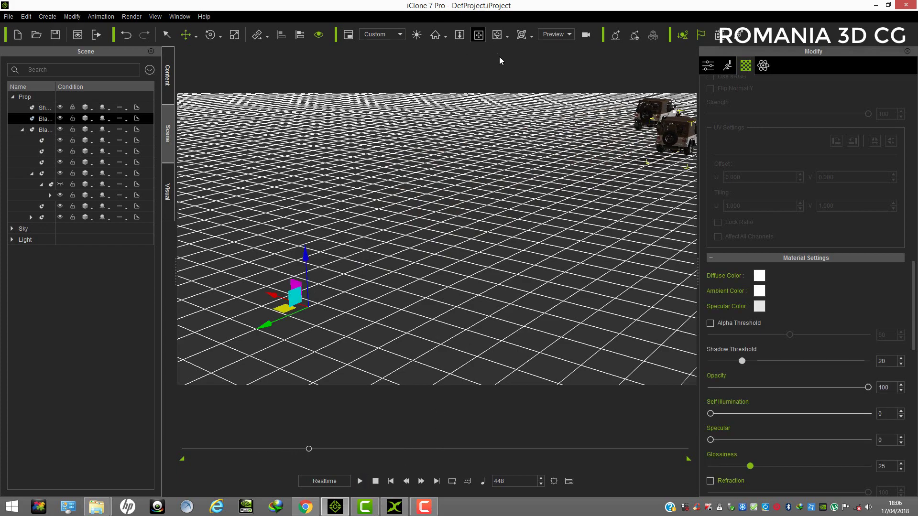
# Examine both Jeeps from a low front angle, replay their drive from the first frame, and return to the start.
pyautogui.moveTo(499, 191); pyautogui.dragTo(694, 207, button='right')
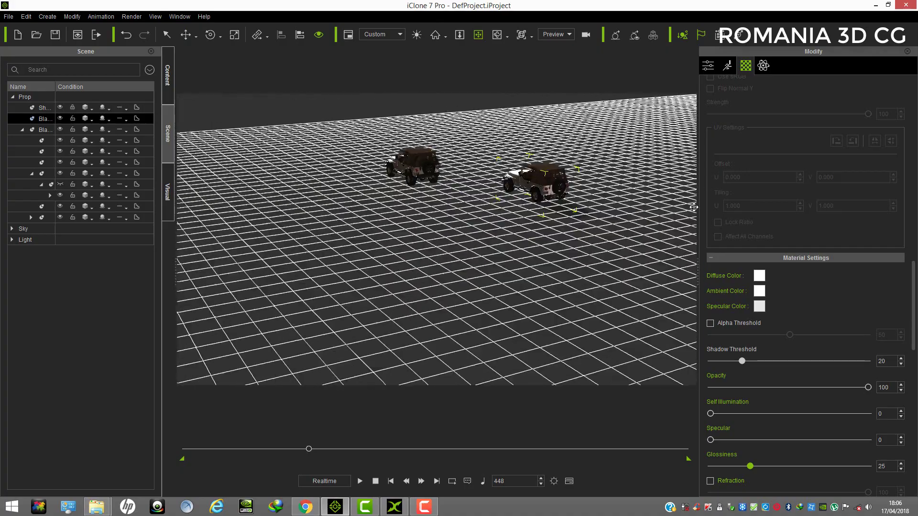
pyautogui.moveTo(693, 207); pyautogui.dragTo(417, 237)
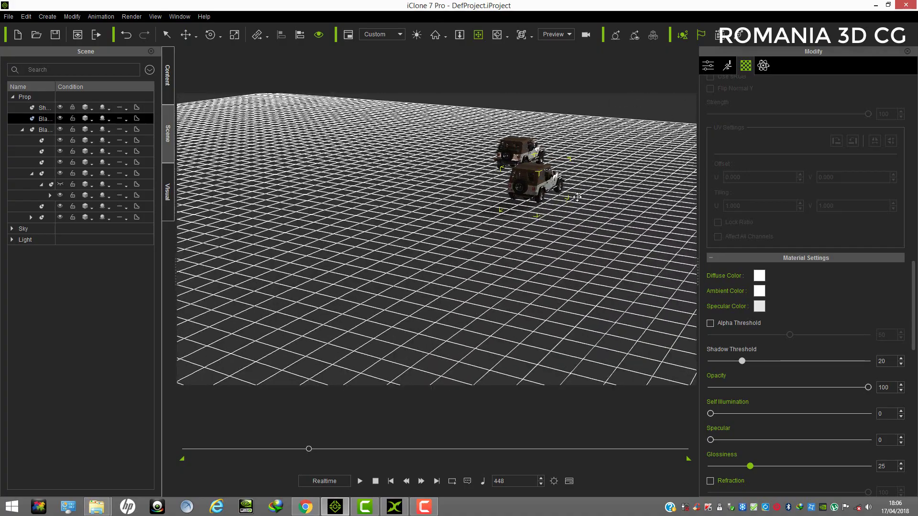
pyautogui.moveTo(577, 197); pyautogui.dragTo(458, 222, button='right')
pyautogui.moveTo(689, 189); pyautogui.dragTo(582, 201, button='right')
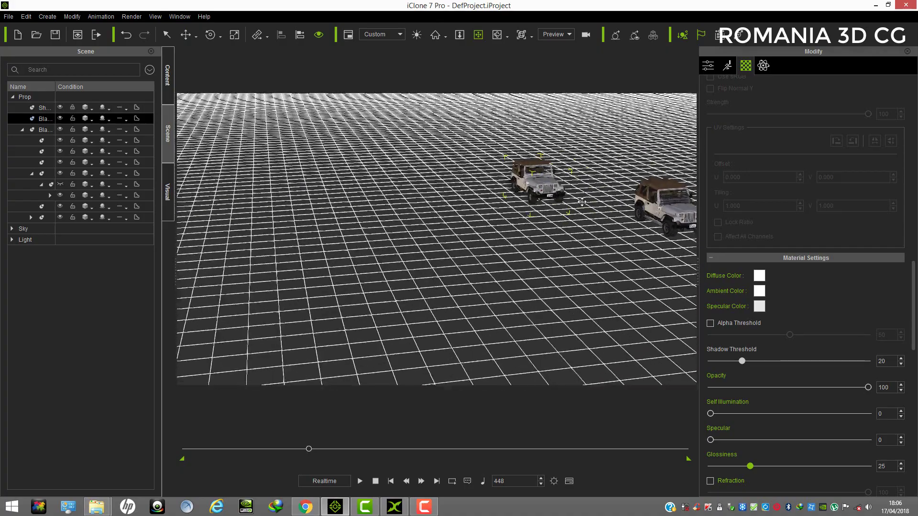
pyautogui.moveTo(582, 202); pyautogui.dragTo(433, 189)
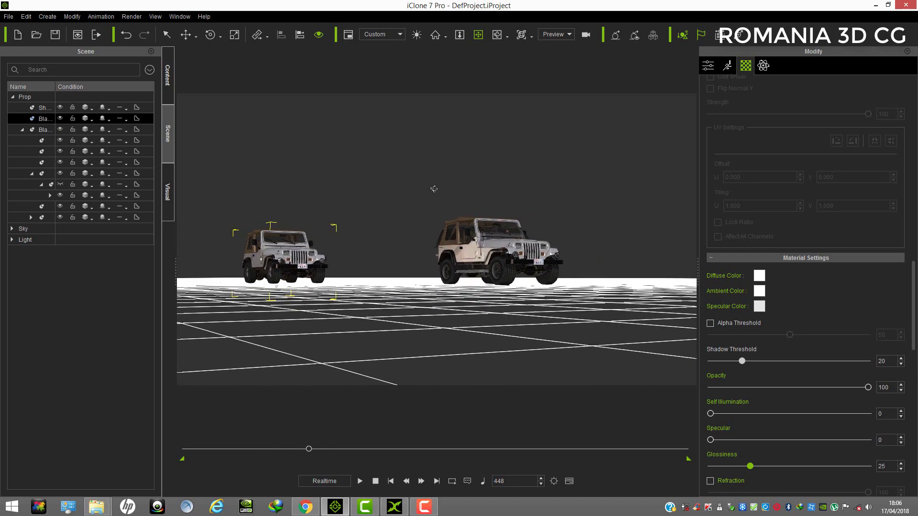
pyautogui.click(391, 481)
pyautogui.click(360, 483)
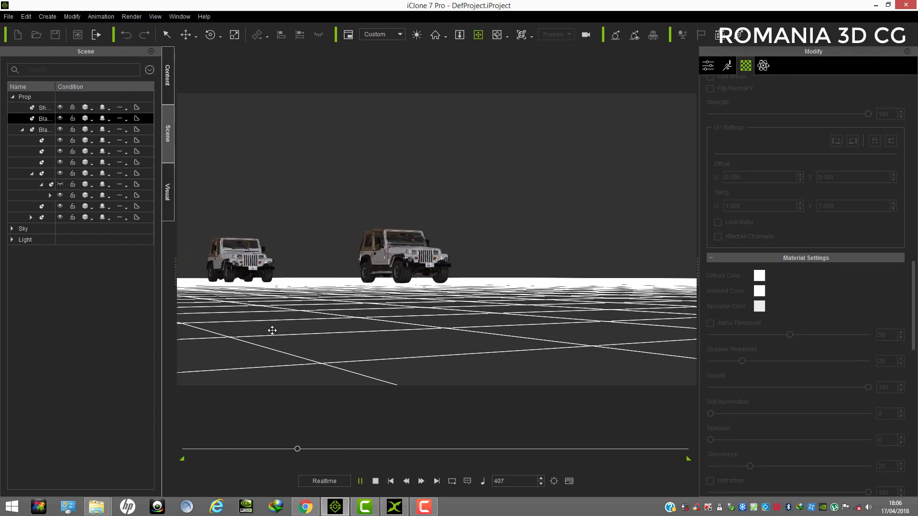
pyautogui.click(391, 481)
# Select the Blazer parent object that carries the attached Jeep and move it straight up.
pyautogui.moveTo(494, 210); pyautogui.dragTo(439, 241)
pyautogui.moveTo(440, 241); pyautogui.dragTo(459, 274, button='right')
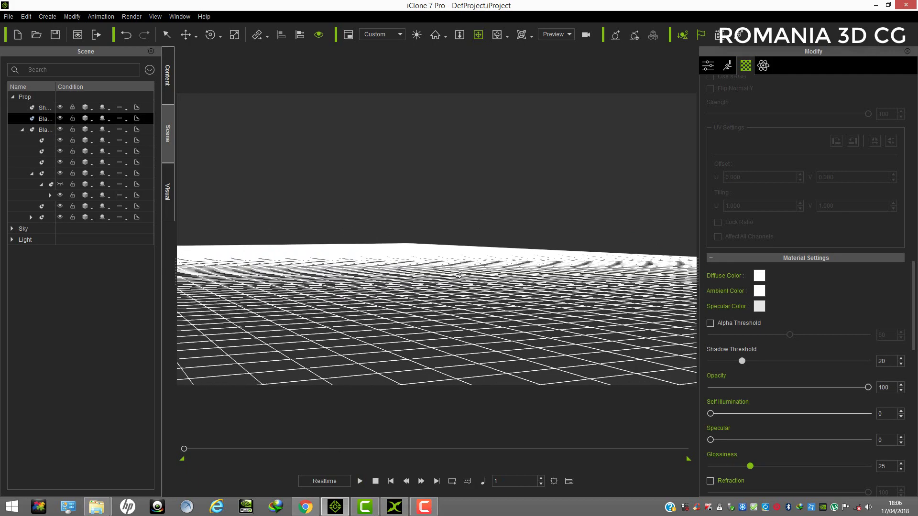
pyautogui.moveTo(359, 251); pyautogui.dragTo(400, 302)
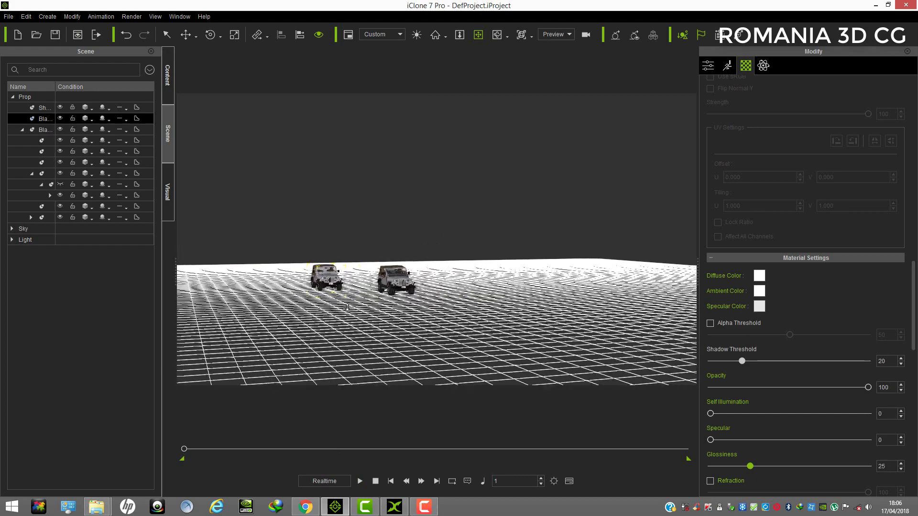
pyautogui.moveTo(400, 302); pyautogui.dragTo(444, 266, button='right')
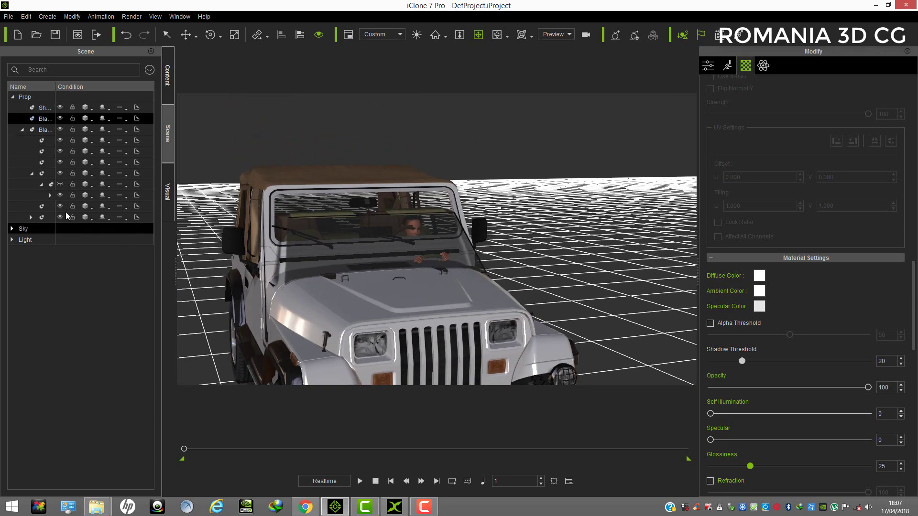
pyautogui.click(44, 130)
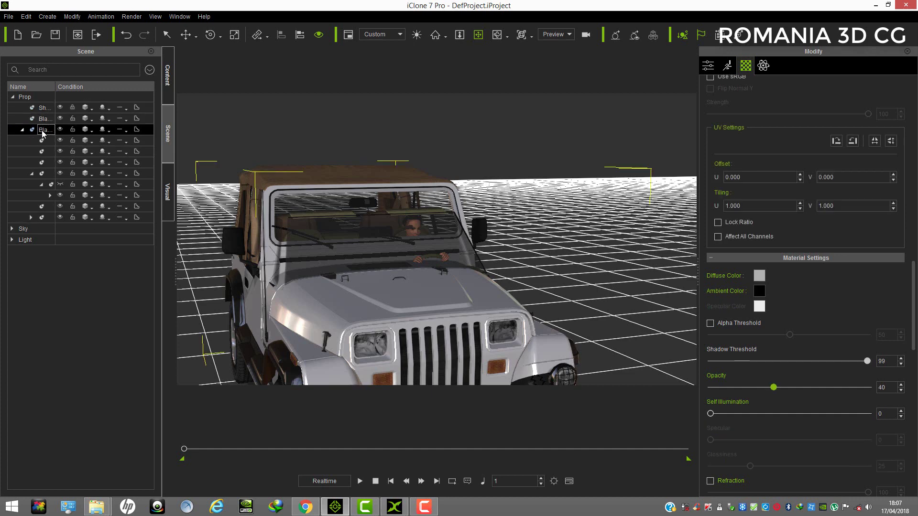
pyautogui.scroll(-5, 450, 257)
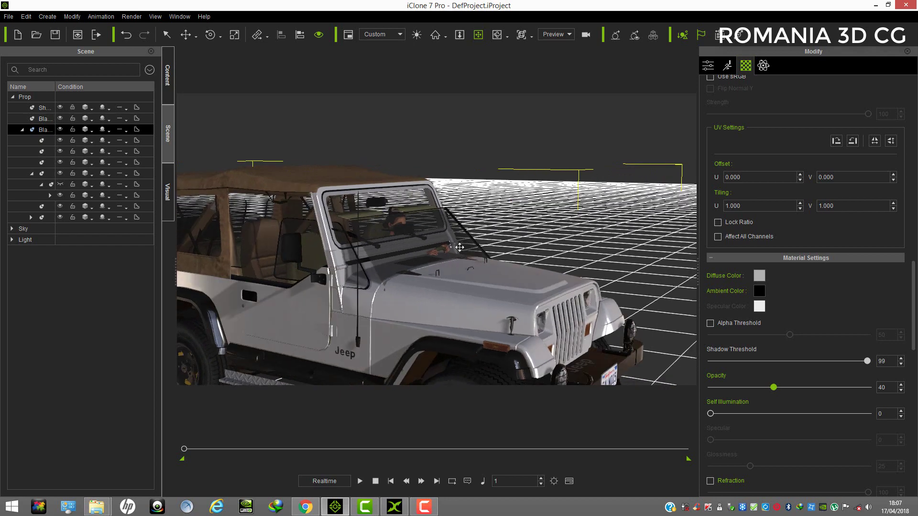
pyautogui.moveTo(429, 239); pyautogui.dragTo(439, 309, button='right')
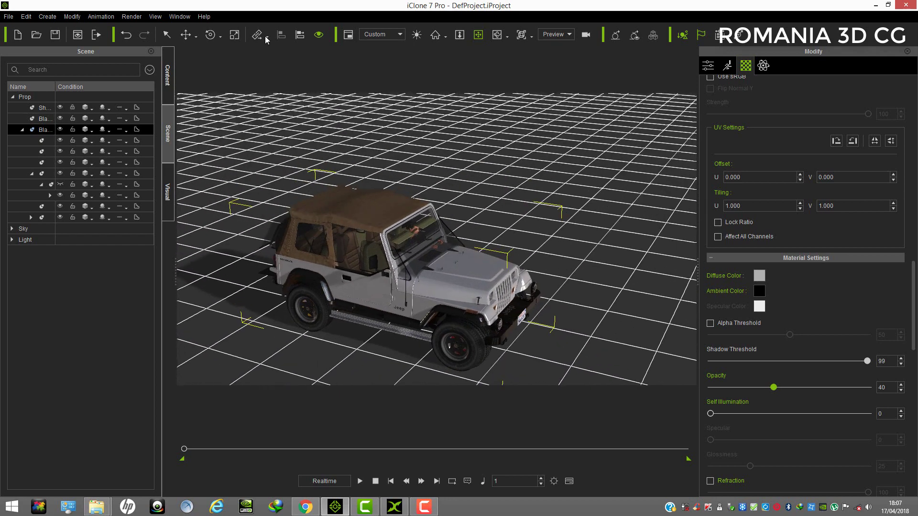
pyautogui.click(186, 35)
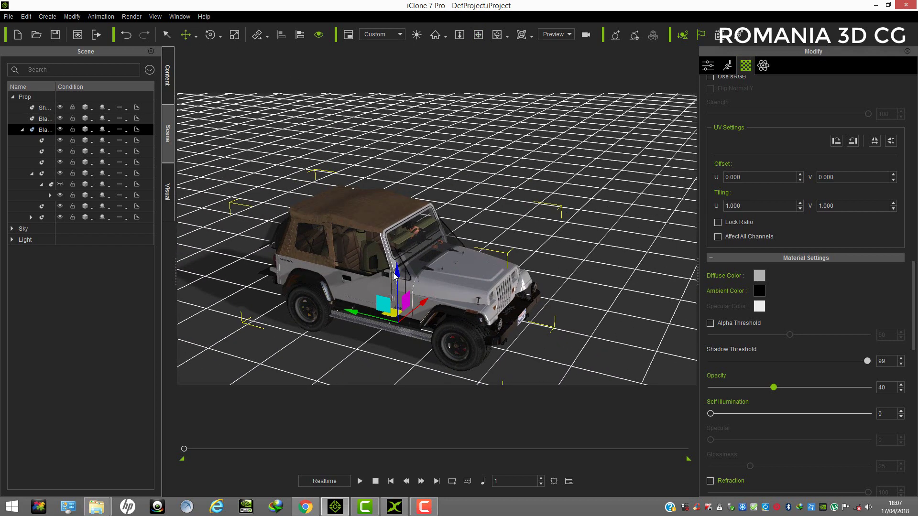
pyautogui.moveTo(398, 274); pyautogui.dragTo(397, 234)
# Inspect the Blazer-mounted Jeep from front, side and rear, and compare it with the second Jeep.
pyautogui.click(478, 34)
pyautogui.moveTo(473, 143); pyautogui.dragTo(438, 224)
pyautogui.moveTo(438, 225); pyautogui.dragTo(398, 242, button='right')
pyautogui.scroll(3, 429, 263)
pyautogui.moveTo(398, 242); pyautogui.dragTo(247, 272)
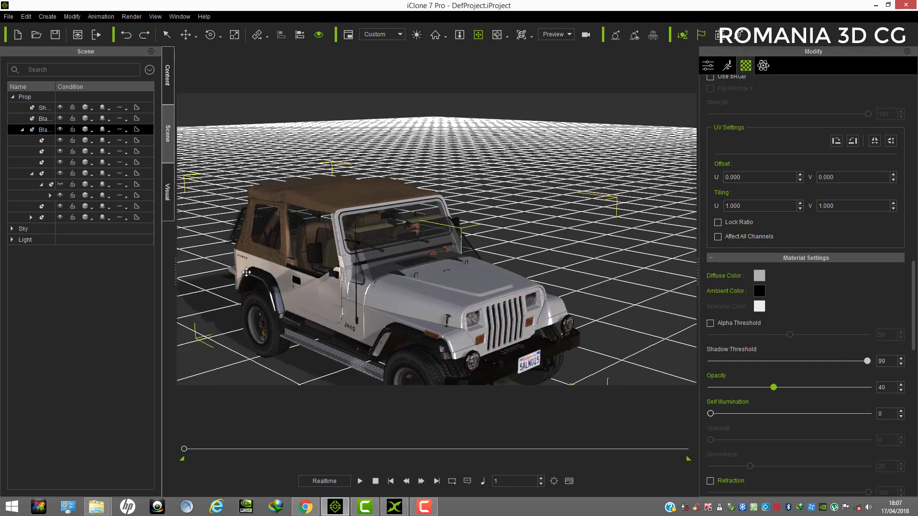
pyautogui.moveTo(447, 298); pyautogui.dragTo(489, 293)
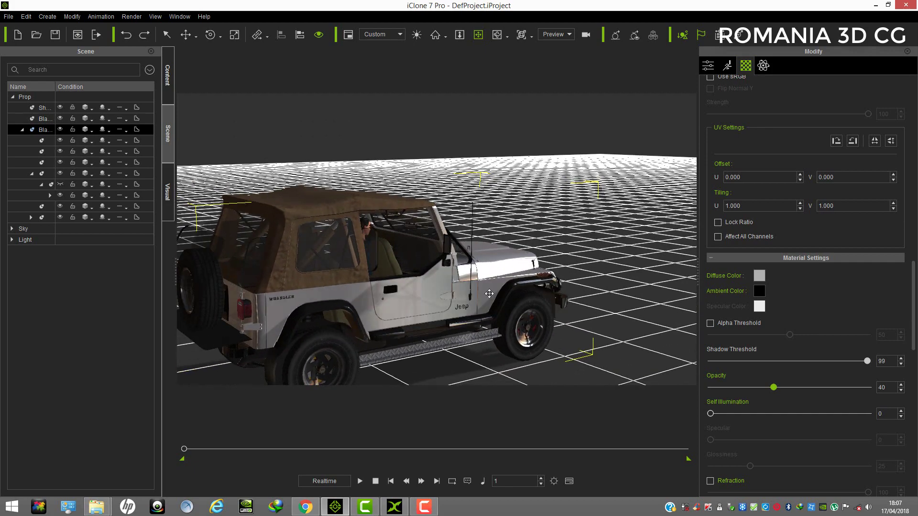
pyautogui.scroll(-5, 489, 293)
pyautogui.moveTo(483, 260); pyautogui.dragTo(482, 301, button='right')
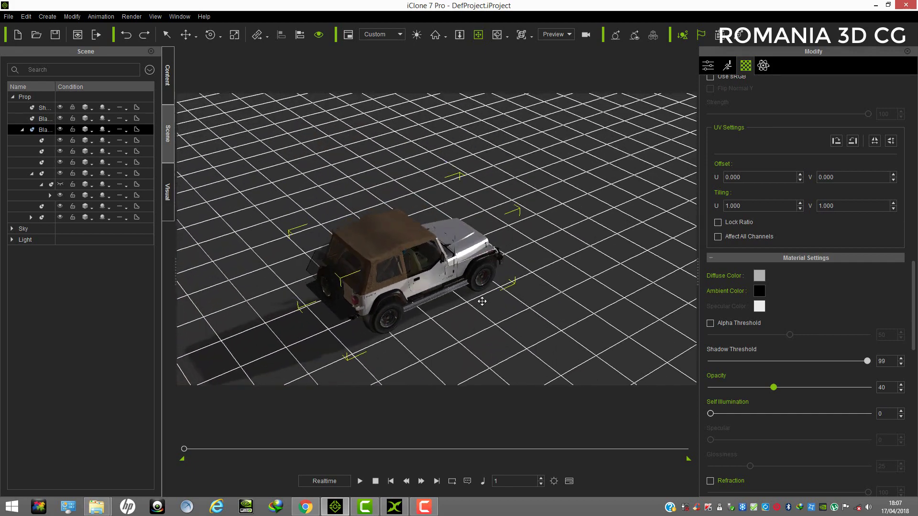
pyautogui.moveTo(481, 301); pyautogui.dragTo(519, 219)
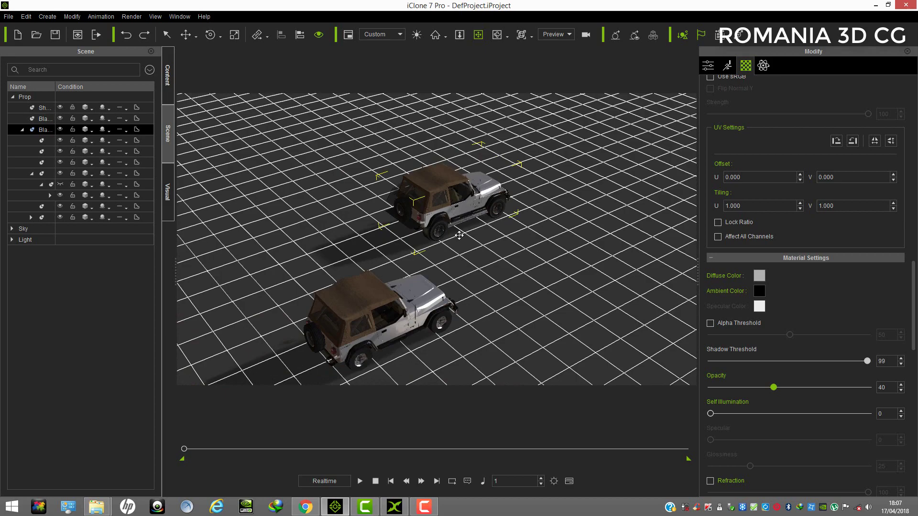
pyautogui.moveTo(459, 235); pyautogui.dragTo(454, 325)
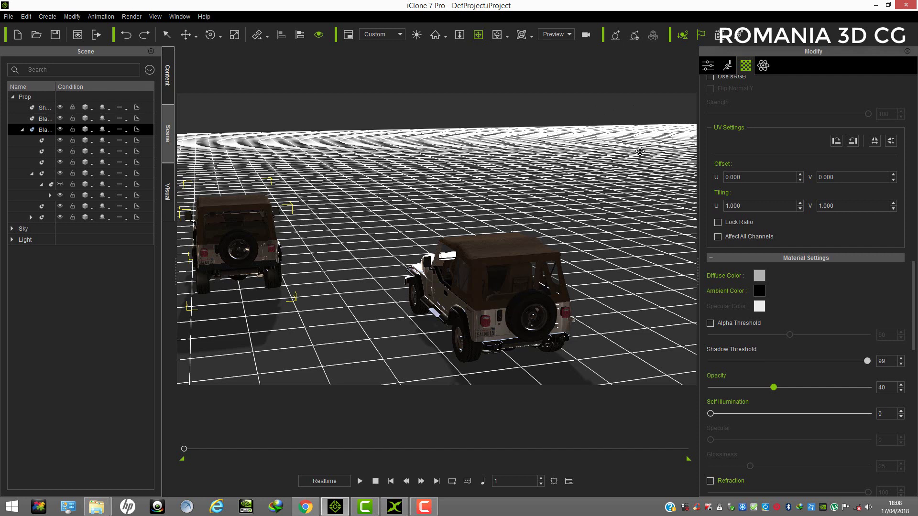
pyautogui.moveTo(473, 284); pyautogui.dragTo(485, 252, button='right')
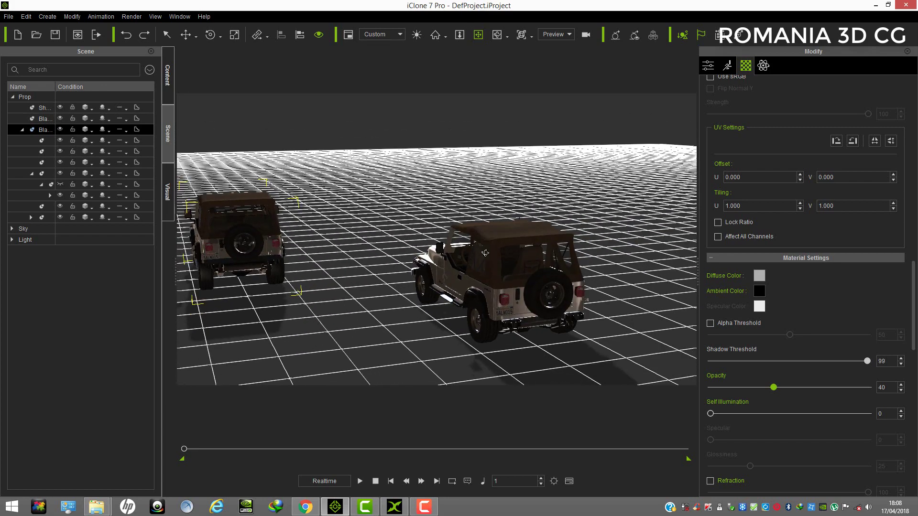
pyautogui.moveTo(424, 510)
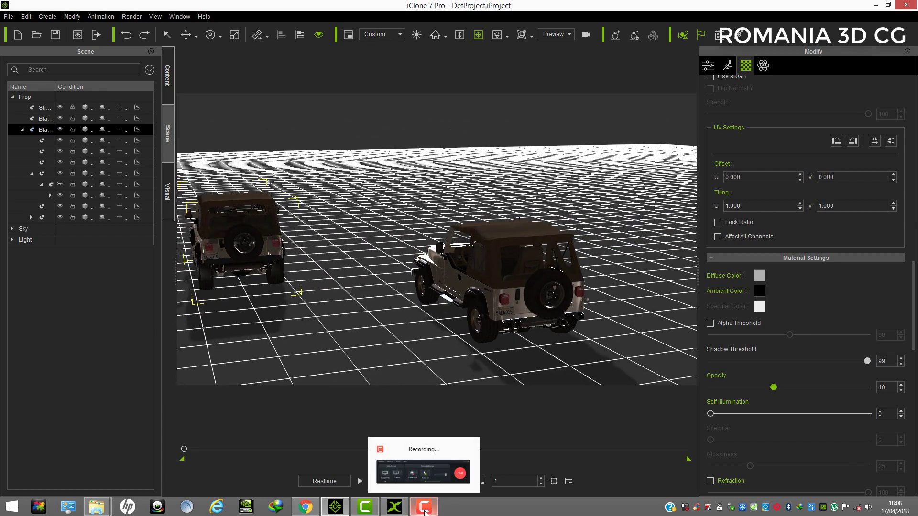
pyautogui.click(463, 481)
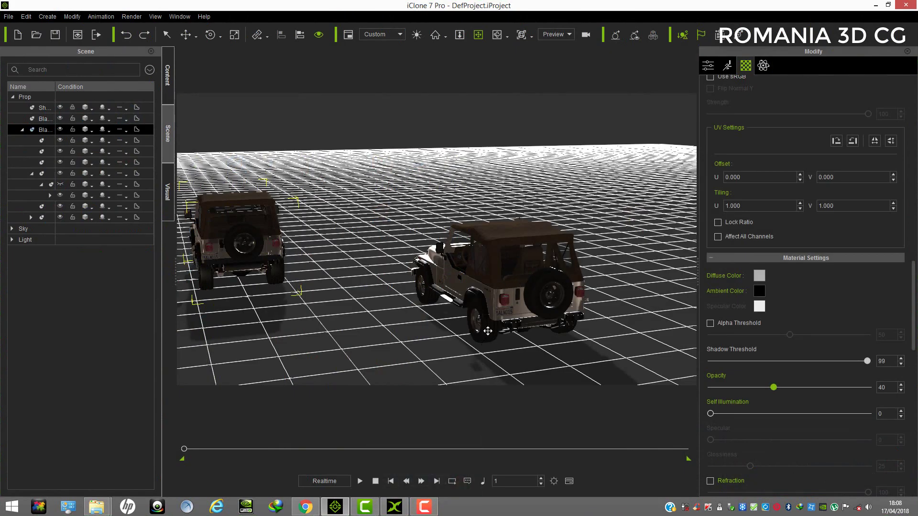
pyautogui.moveTo(445, 285); pyautogui.dragTo(478, 269)
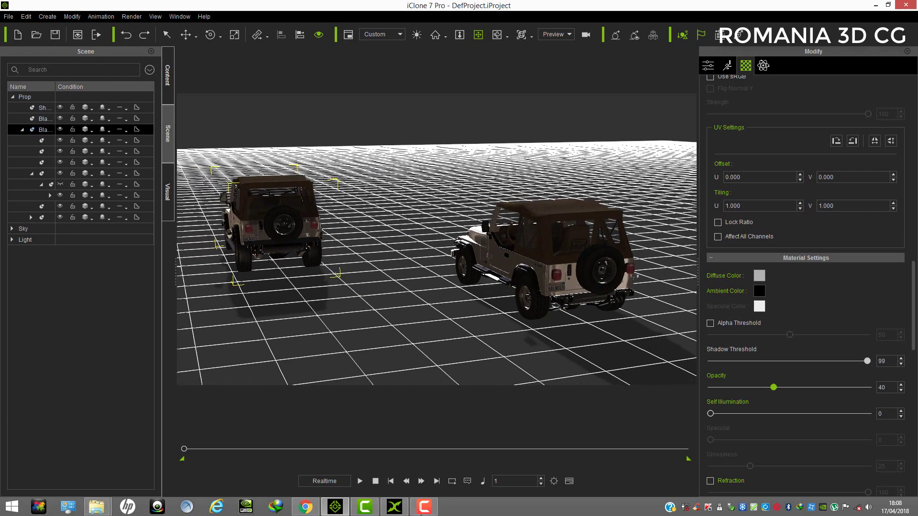
pyautogui.click(423, 508)
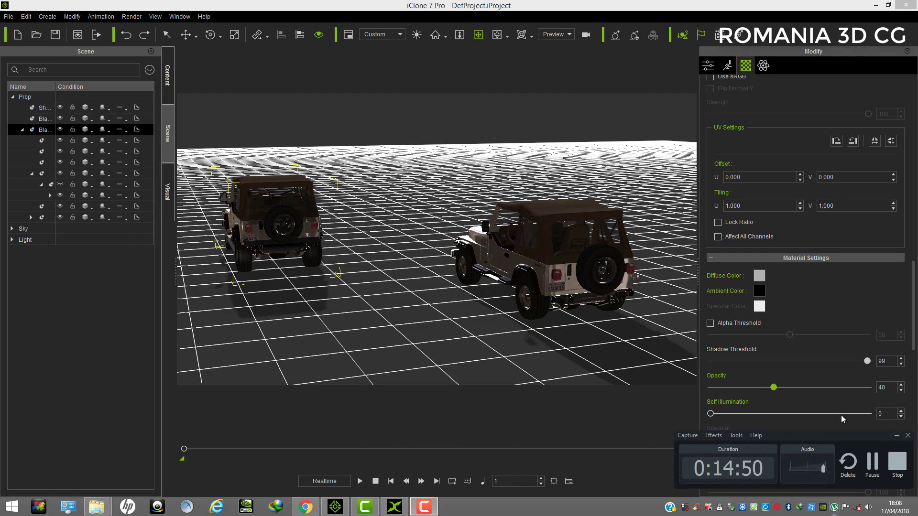